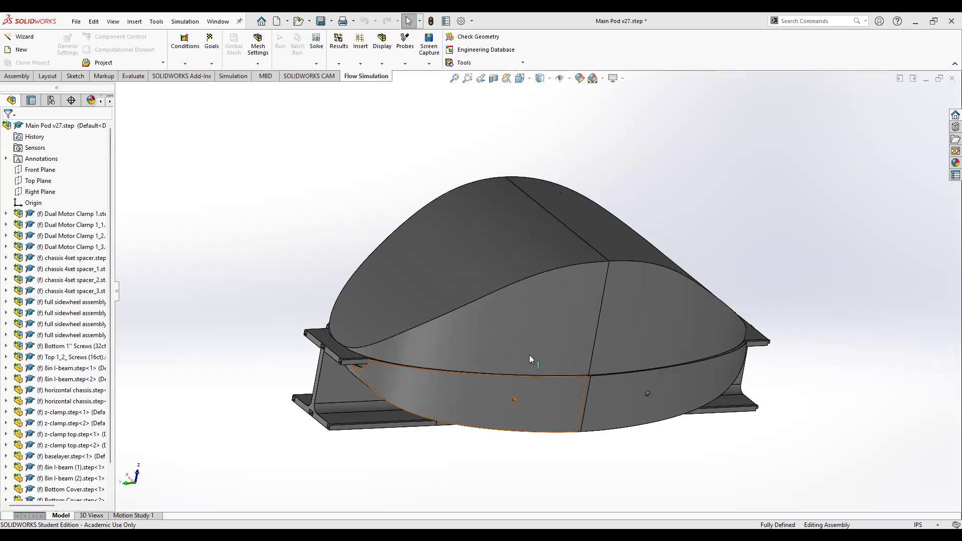
pyautogui.moveTo(545, 350); pyautogui.dragTo(552, 370, button='middle')
pyautogui.press('f')
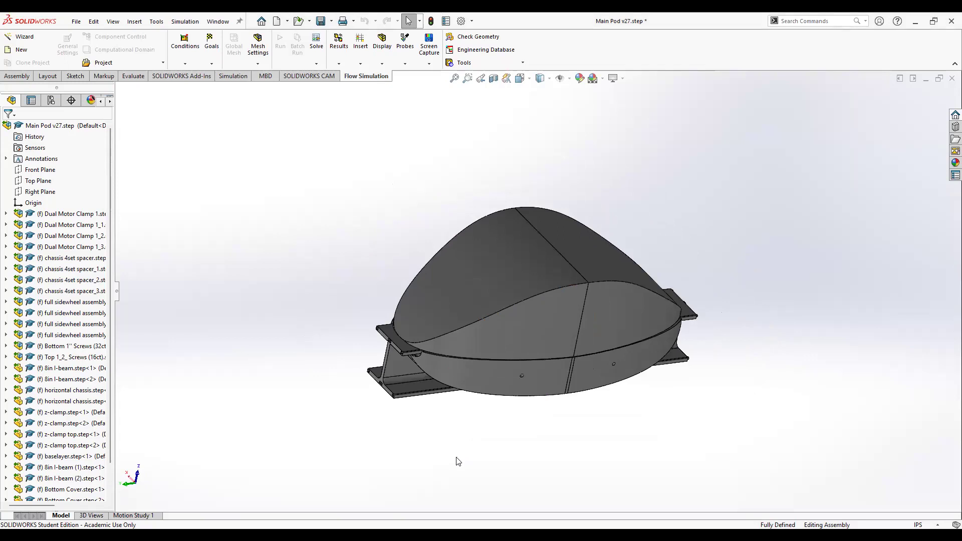
pyautogui.click(505, 78)
pyautogui.press('f')
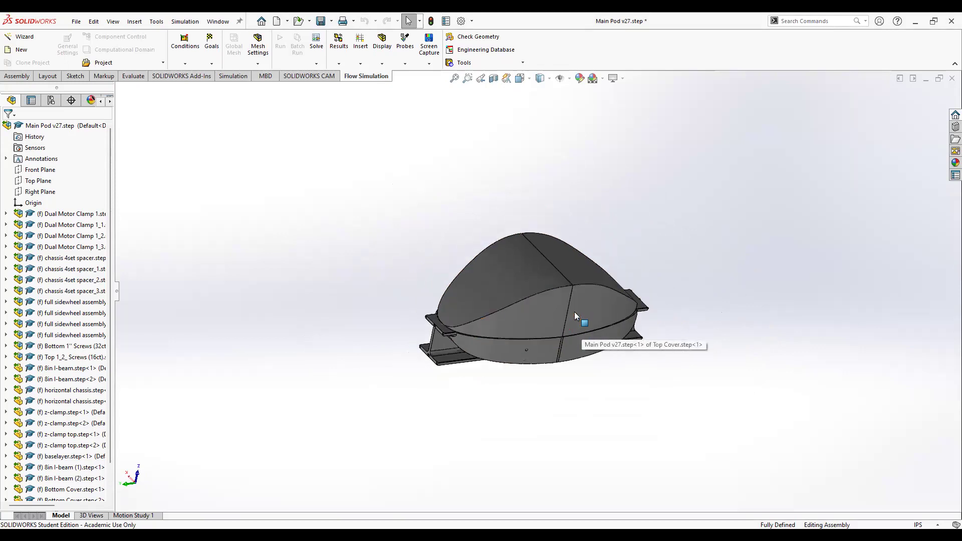
pyautogui.scroll(-2, 574, 312)
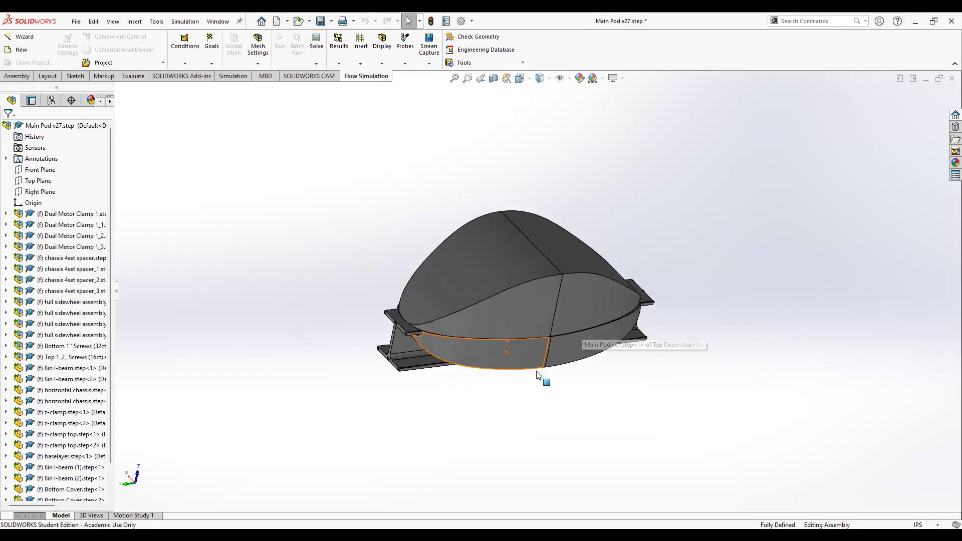
pyautogui.scroll(-2, 537, 375)
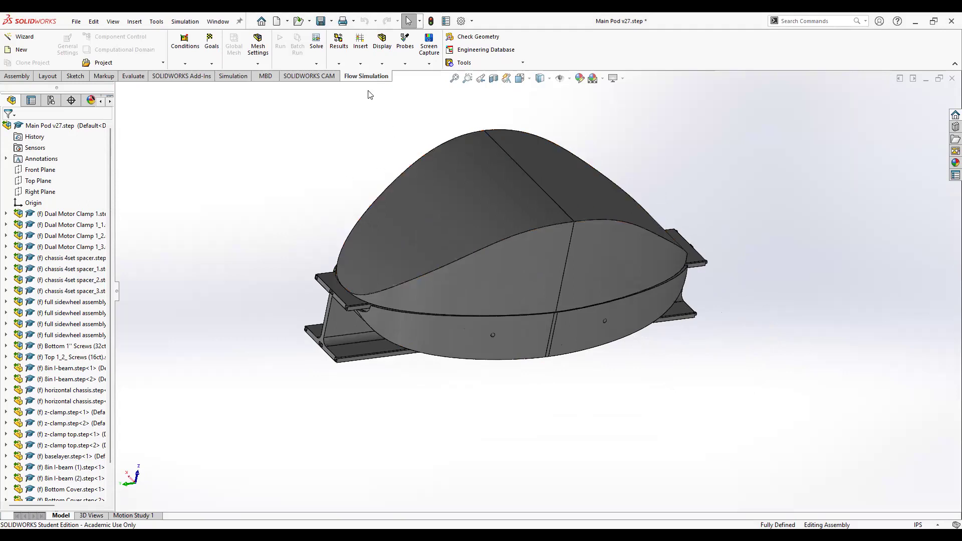
# Step: Enable the PhotoView 360 add-in, bring up its render tools, and dismiss the unsaved-document notification
pyautogui.click(232, 79)
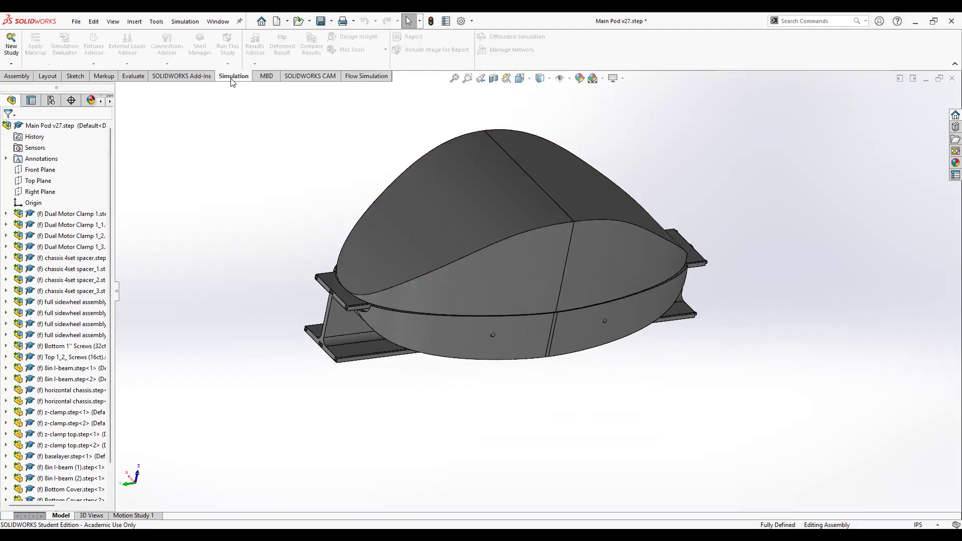
pyautogui.click(201, 79)
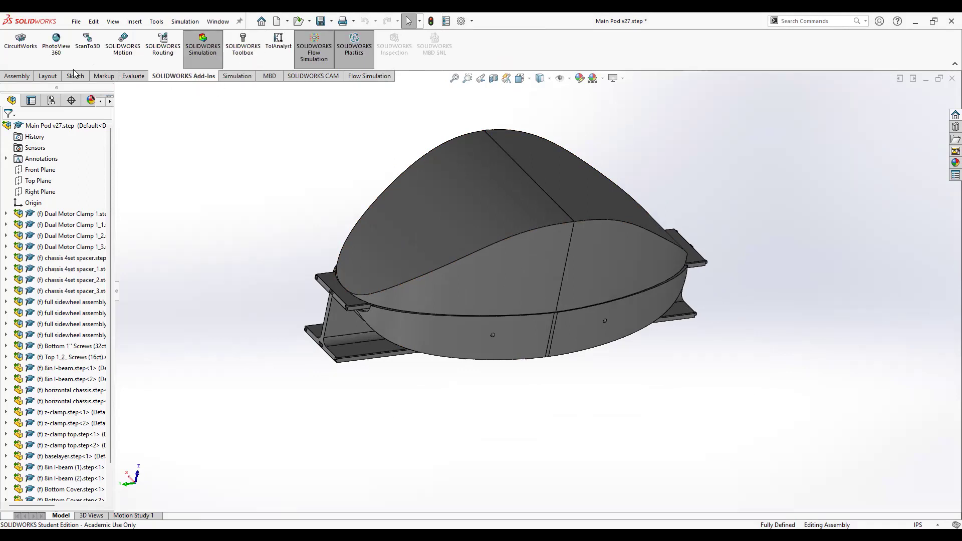
pyautogui.click(61, 46)
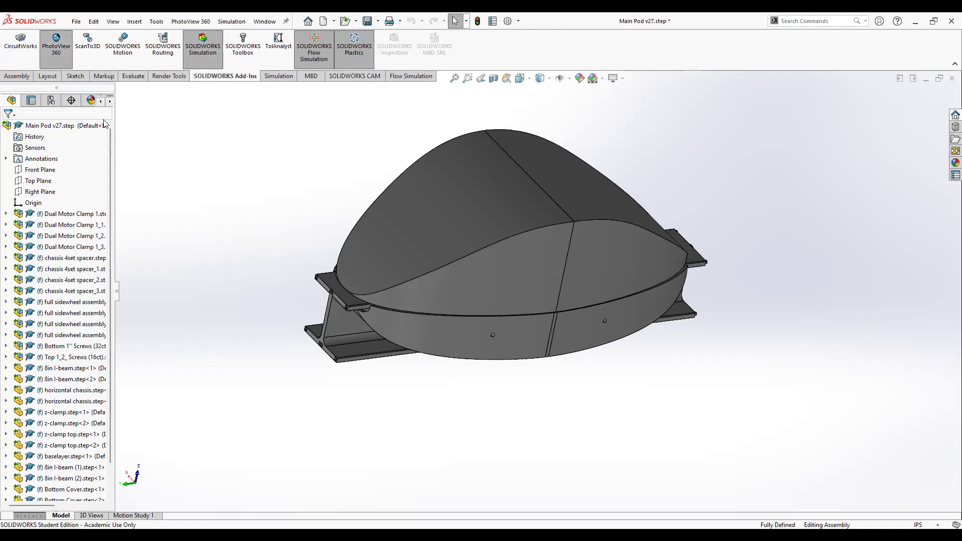
pyautogui.click(169, 77)
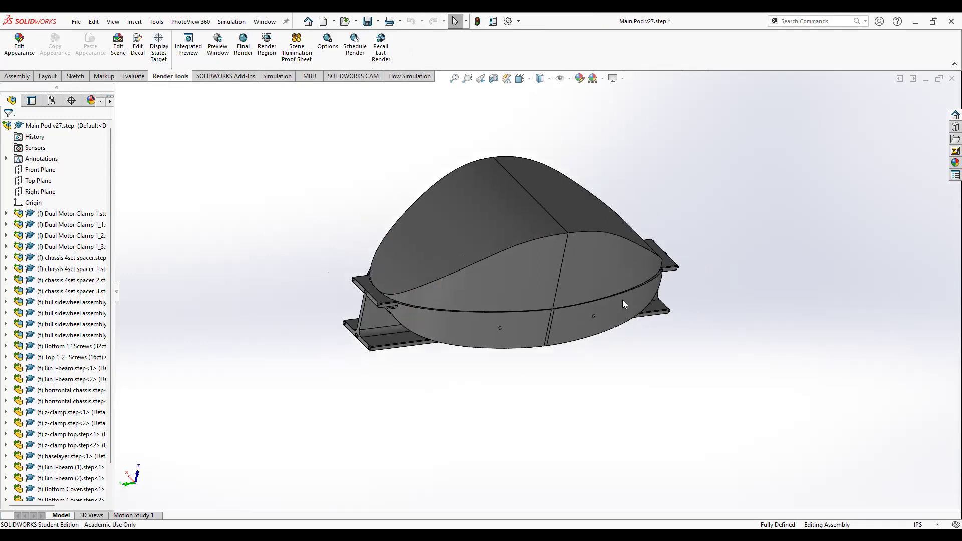
pyautogui.scroll(-2, 539, 257)
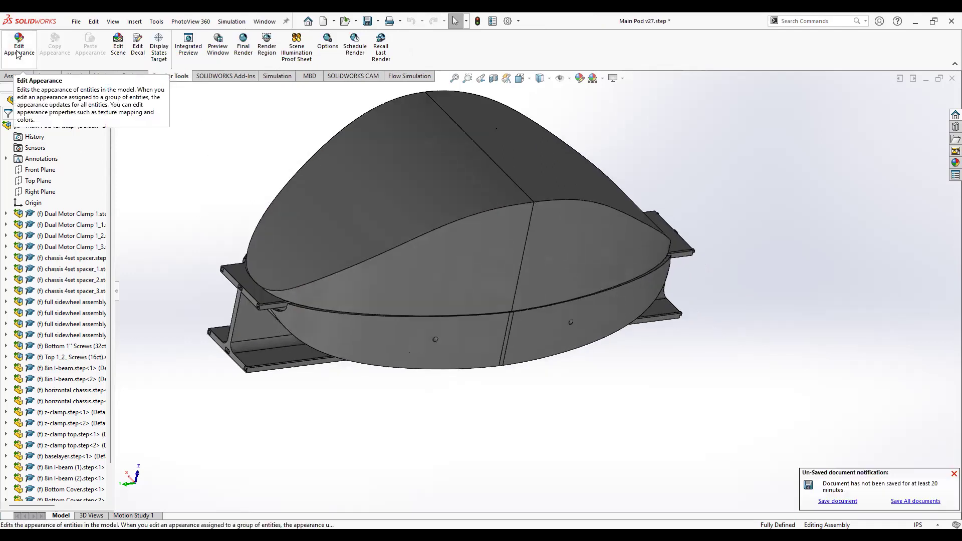
pyautogui.click(954, 474)
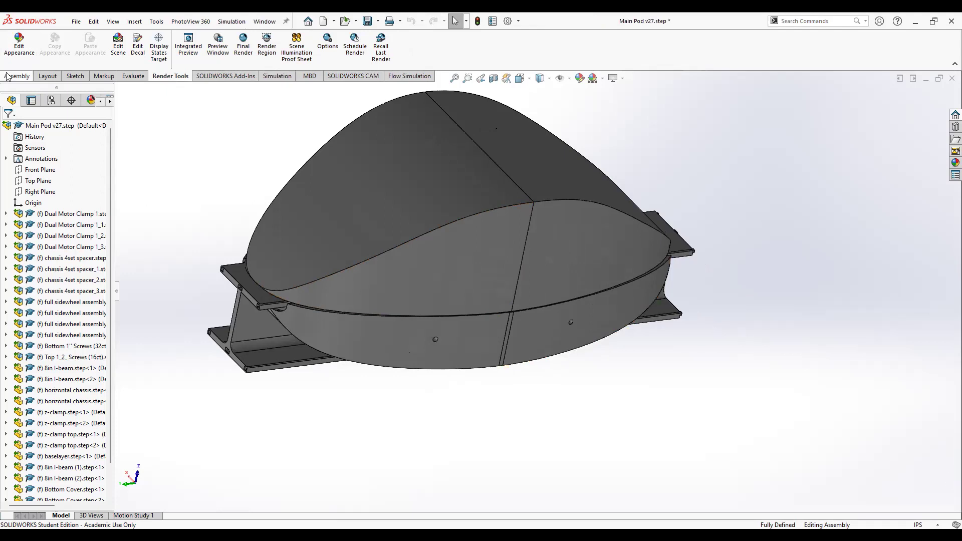
pyautogui.click(19, 45)
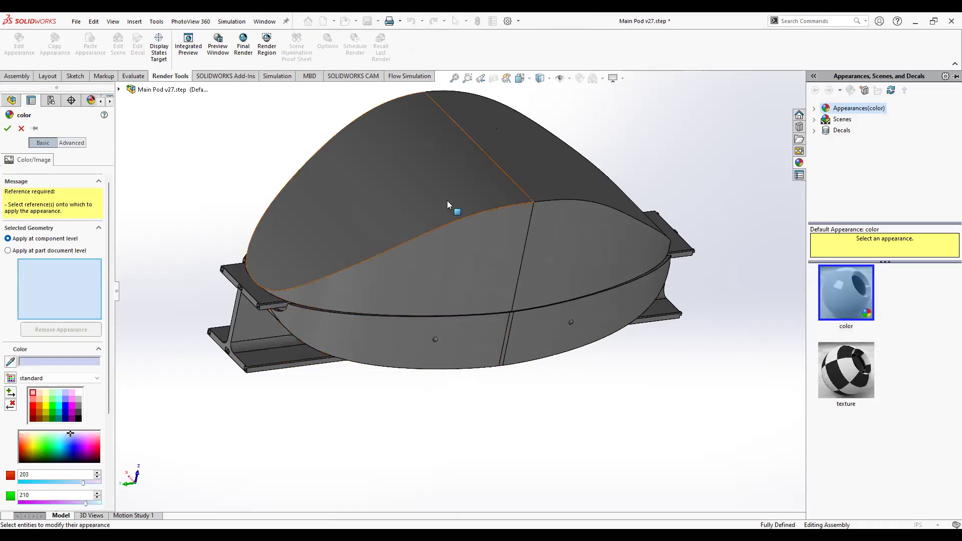
pyautogui.moveTo(447, 200); pyautogui.dragTo(505, 212, button='middle')
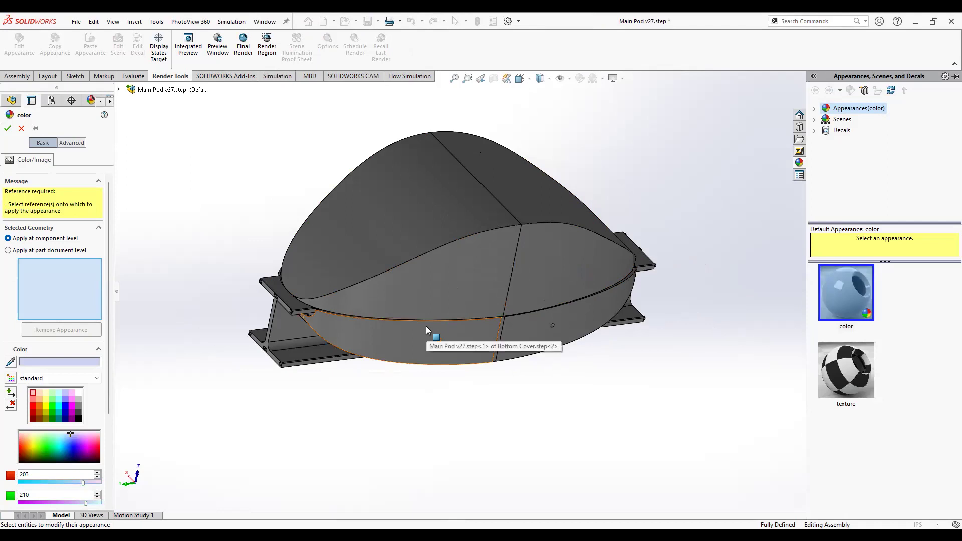
pyautogui.moveTo(405, 296); pyautogui.dragTo(499, 236, button='middle')
pyautogui.scroll(-2, 500, 236)
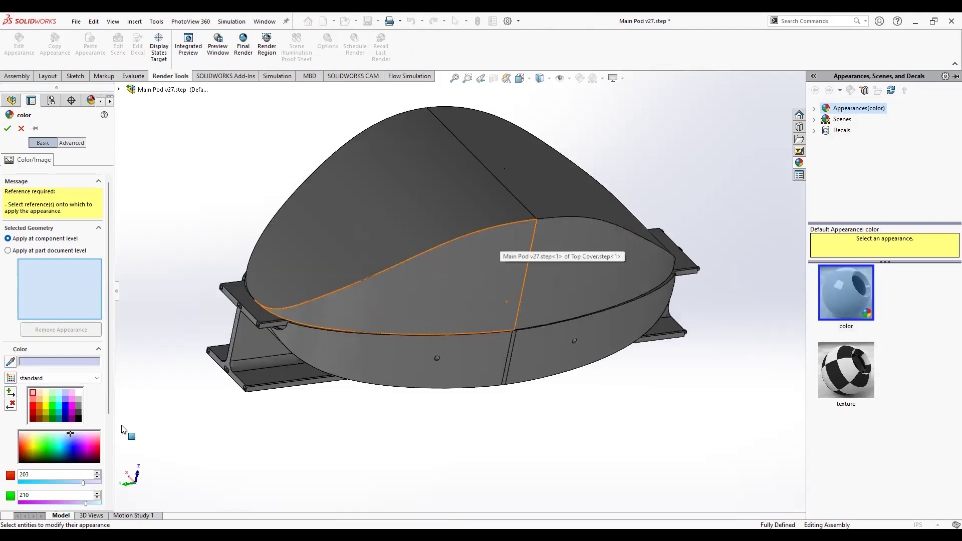
pyautogui.scroll(-3, 63, 196)
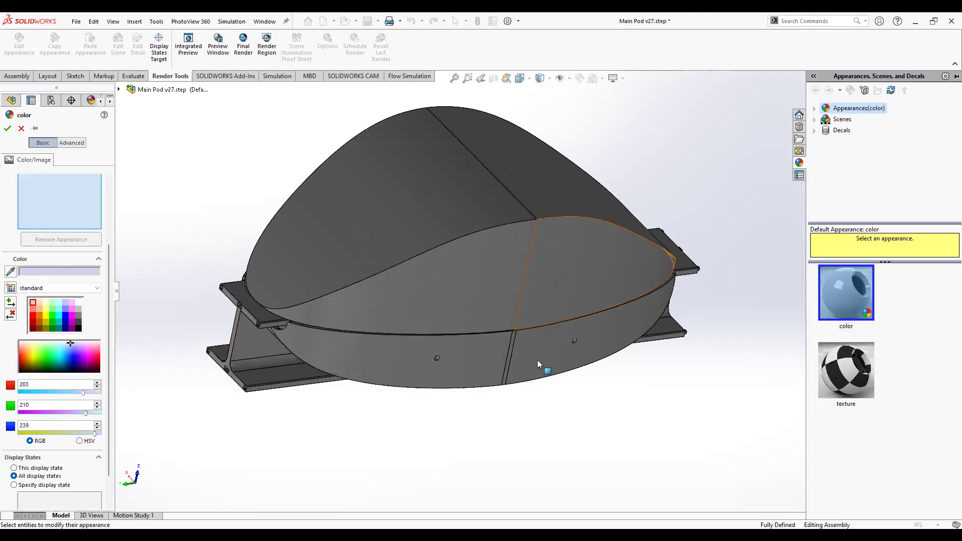
pyautogui.click(21, 129)
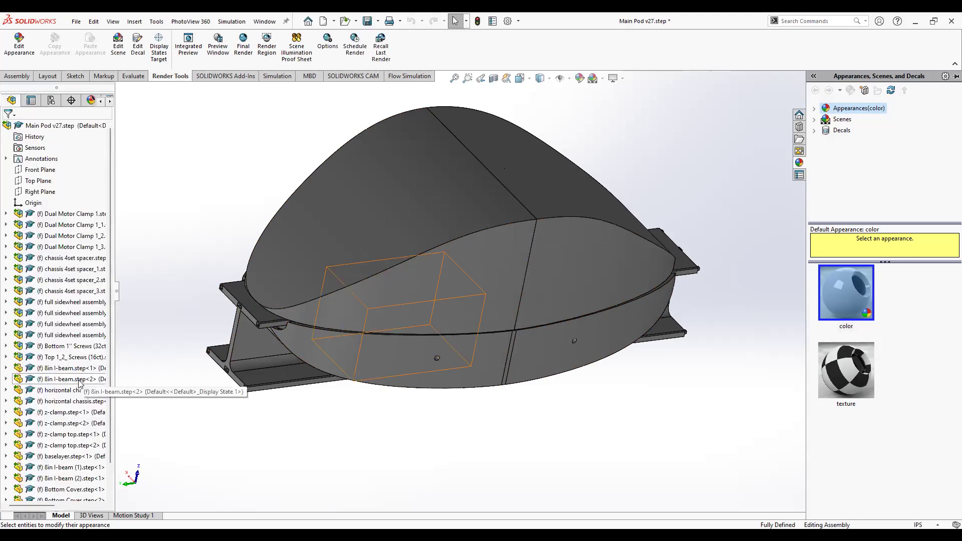
# Step: Edit the appearance of the Top Cover's faces around the whole shell and set their colour to cyan, RGB 15, 246, 255
pyautogui.click(433, 218)
pyautogui.click(19, 45)
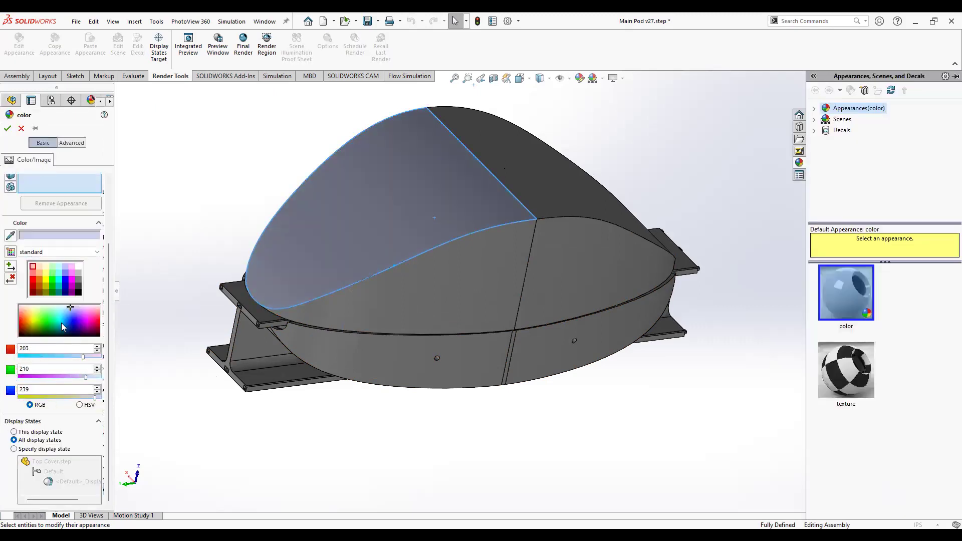
pyautogui.click(44, 319)
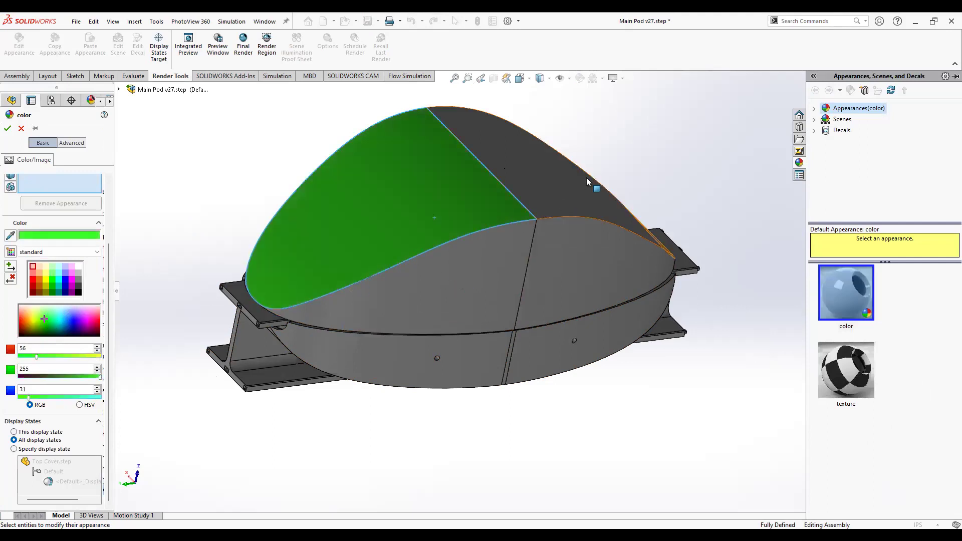
pyautogui.click(552, 198)
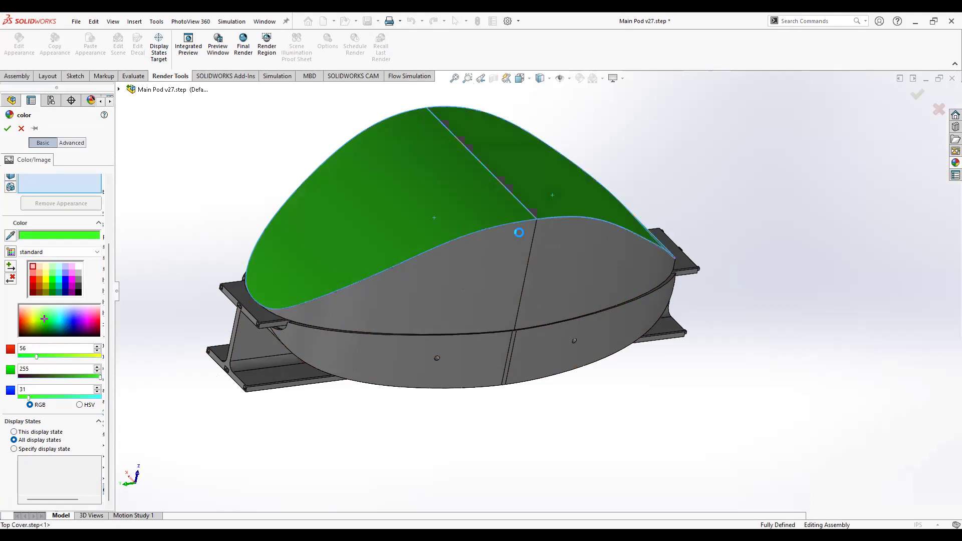
pyautogui.click(454, 293)
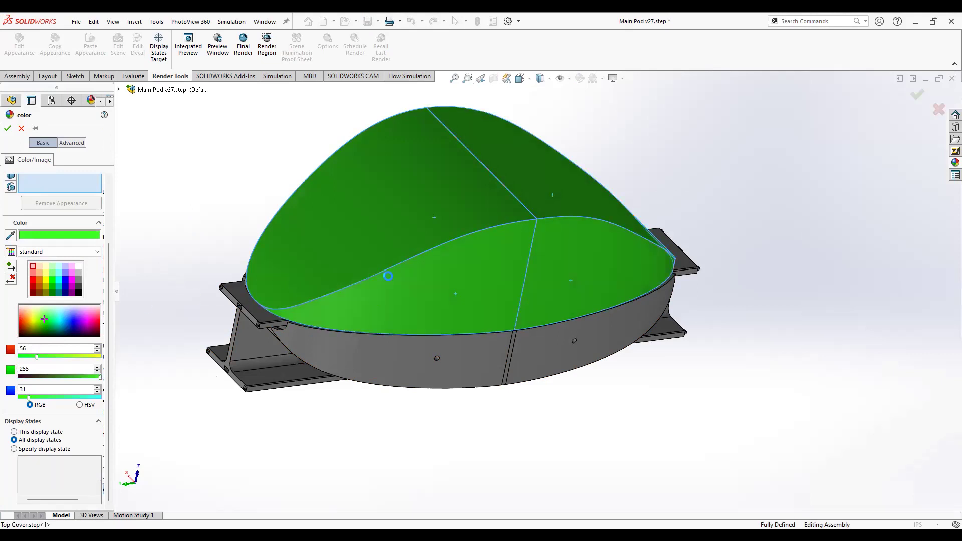
pyautogui.click(58, 321)
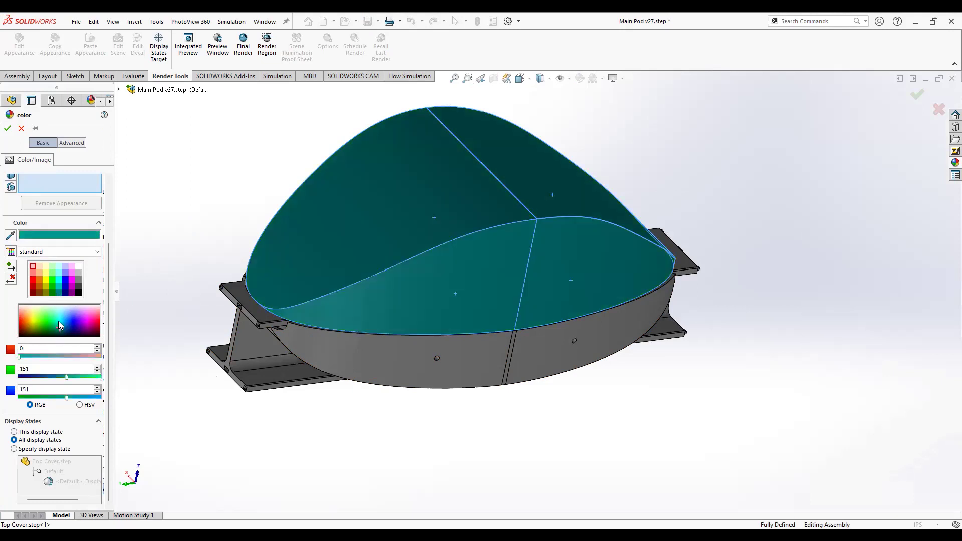
pyautogui.click(60, 322)
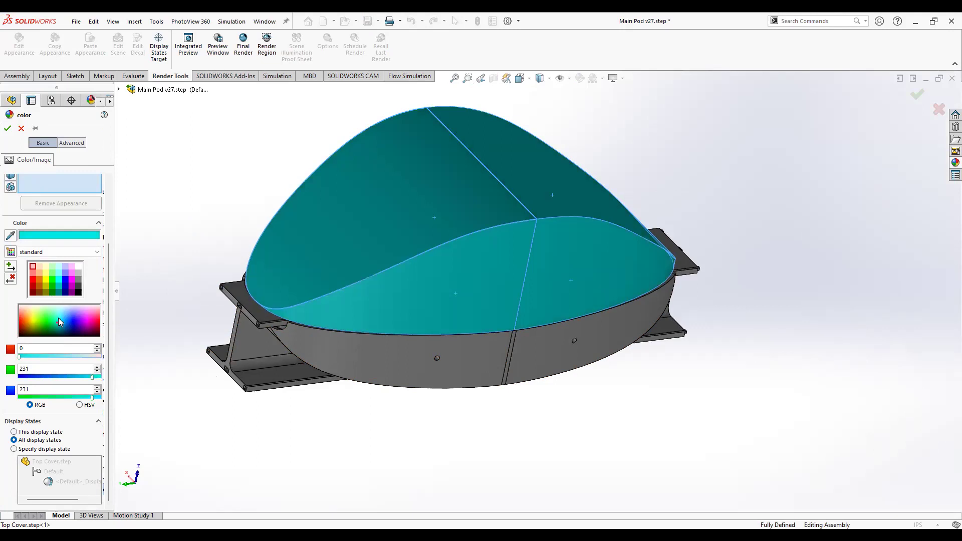
pyautogui.click(60, 319)
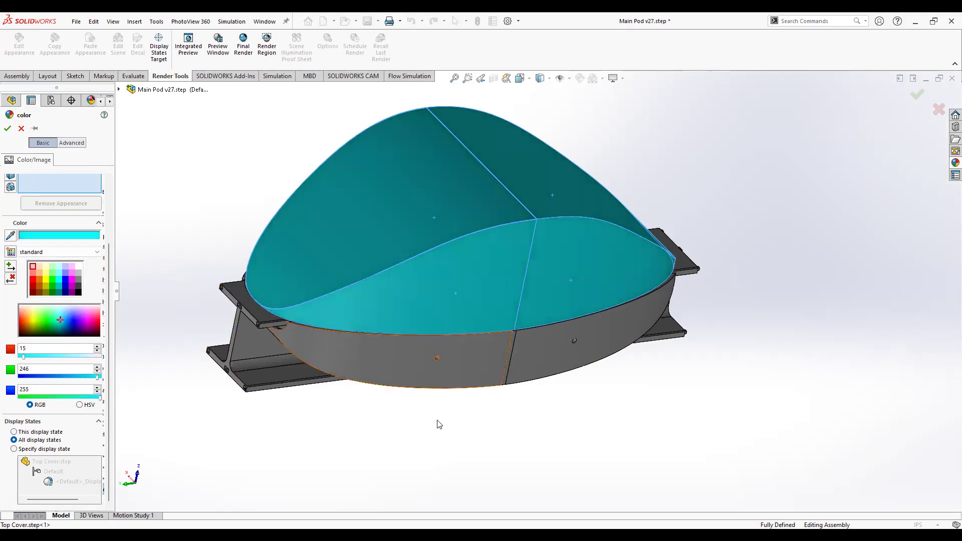
pyautogui.moveTo(496, 455); pyautogui.dragTo(484, 222, button='middle')
pyautogui.click(476, 216)
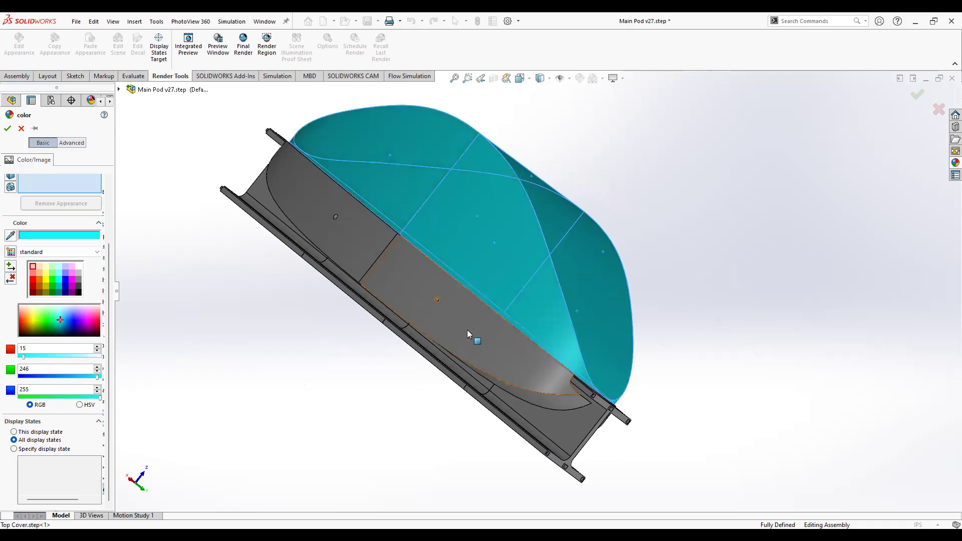
# Step: Try to add both Bottom Cover components to the same colour selection, and accept the Top Cover's appearance
pyautogui.click(337, 229)
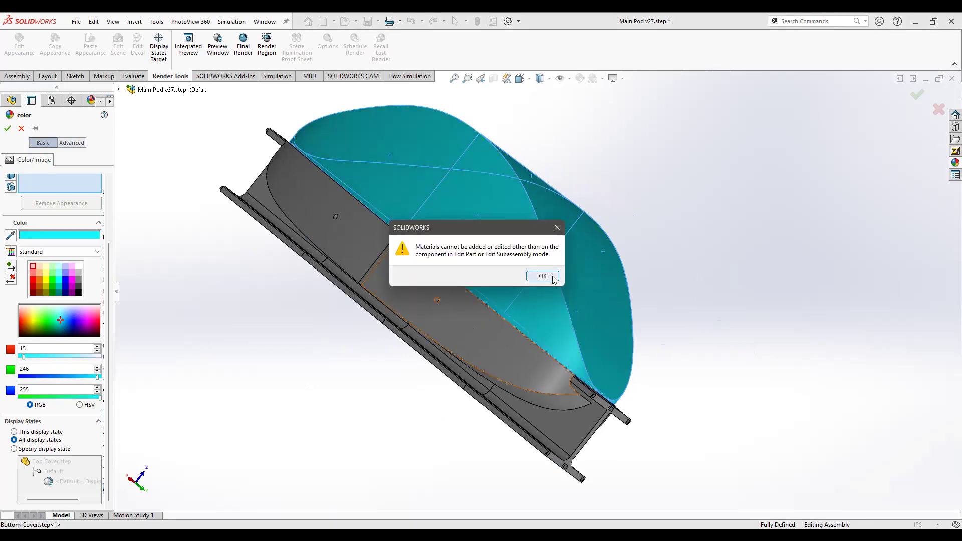
pyautogui.click(543, 276)
pyautogui.moveTo(756, 369); pyautogui.dragTo(528, 326, button='middle')
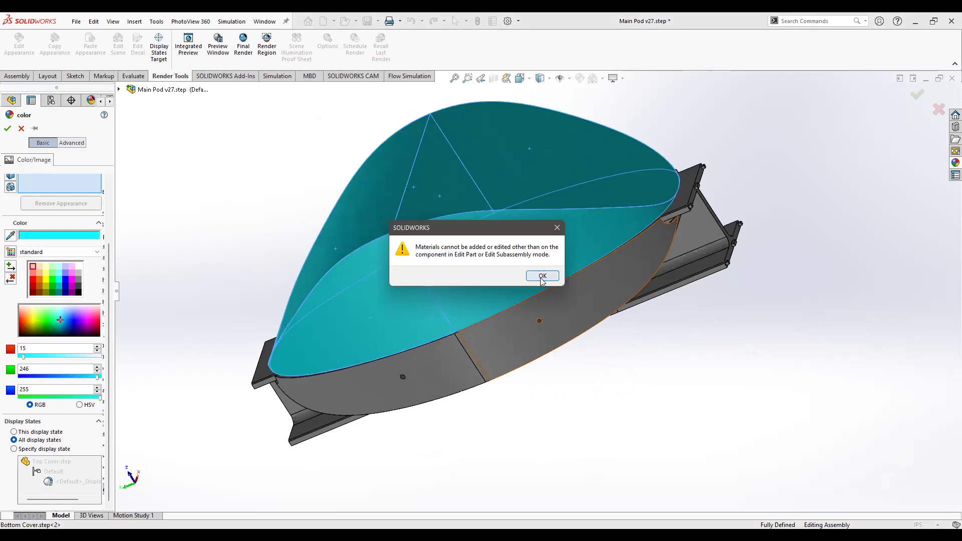
pyautogui.click(542, 277)
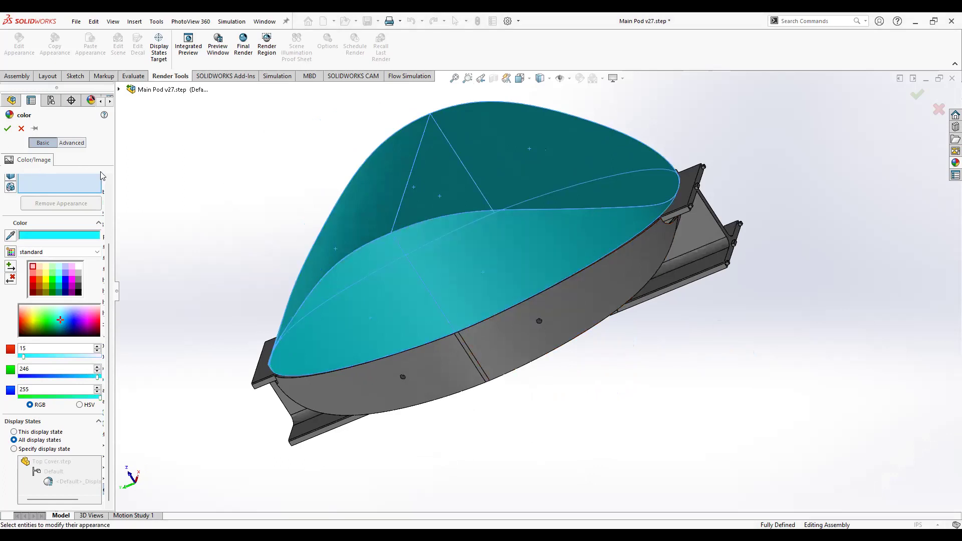
pyautogui.click(8, 129)
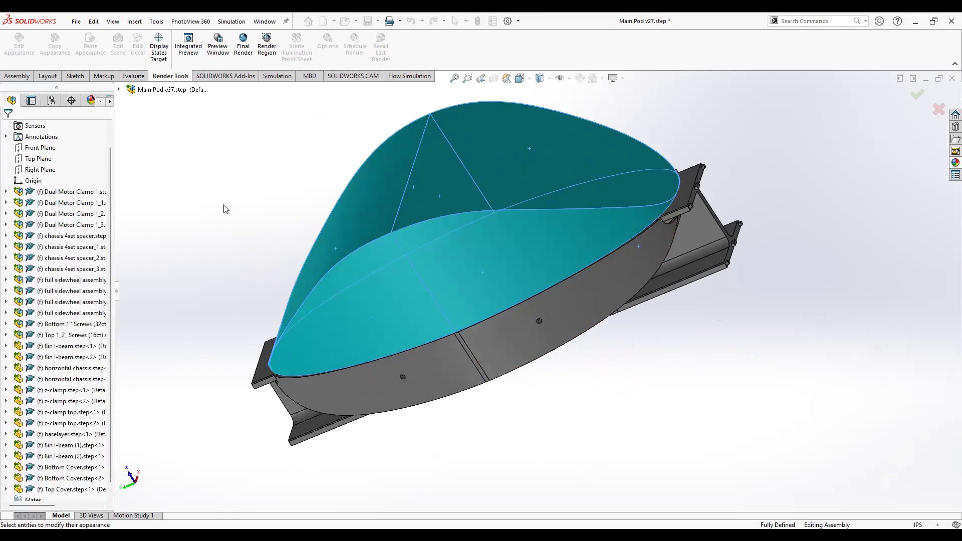
# Step: Apply a pale lavender colour, RGB 203, 210, 239, to both Bottom Cover components at component level
pyautogui.scroll(2, 466, 352)
pyautogui.moveTo(466, 353); pyautogui.dragTo(489, 344, button='middle')
pyautogui.scroll(-2, 489, 345)
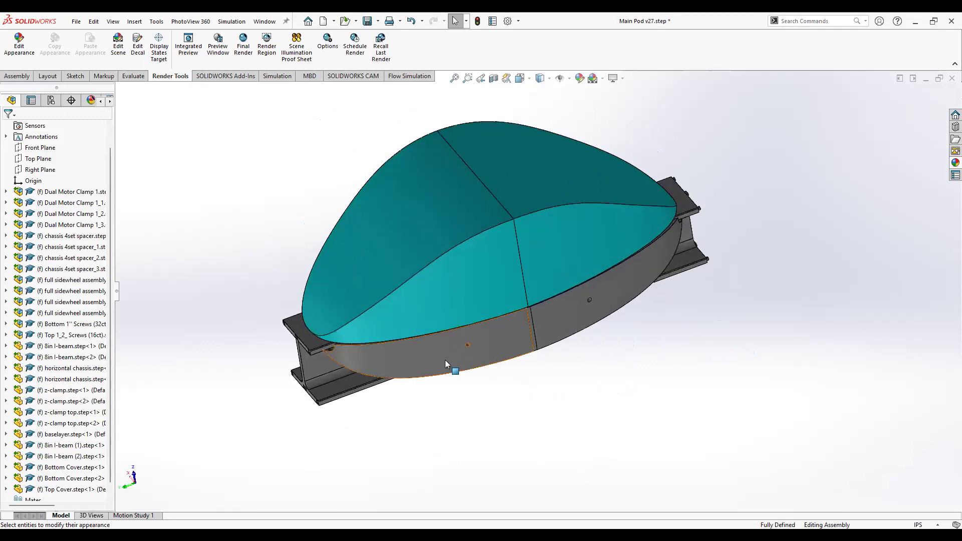
pyautogui.click(15, 49)
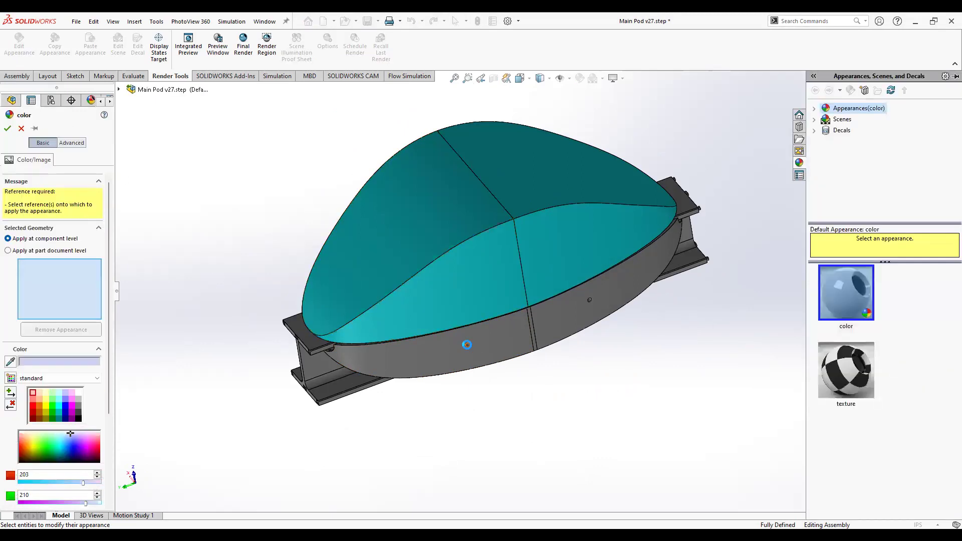
pyautogui.click(507, 356)
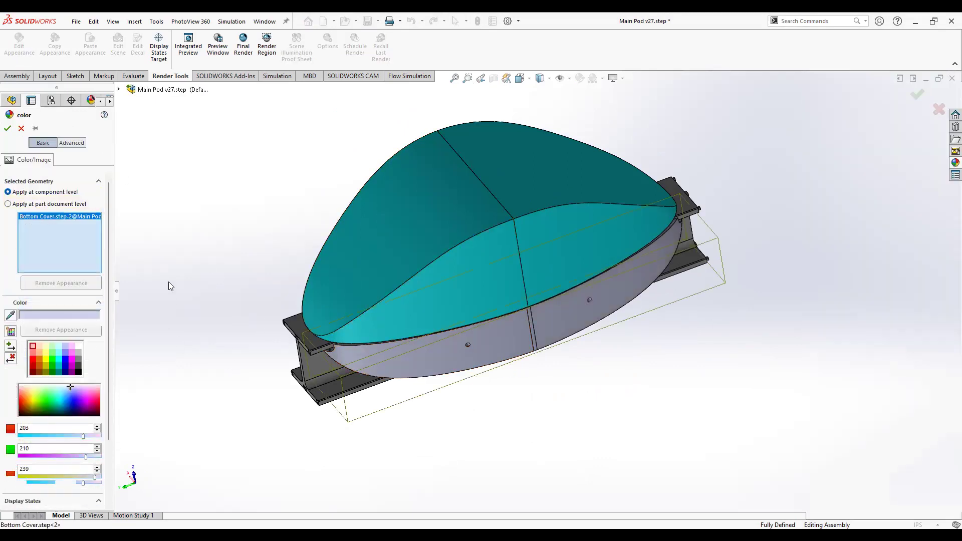
pyautogui.moveTo(176, 284); pyautogui.dragTo(286, 320, button='middle')
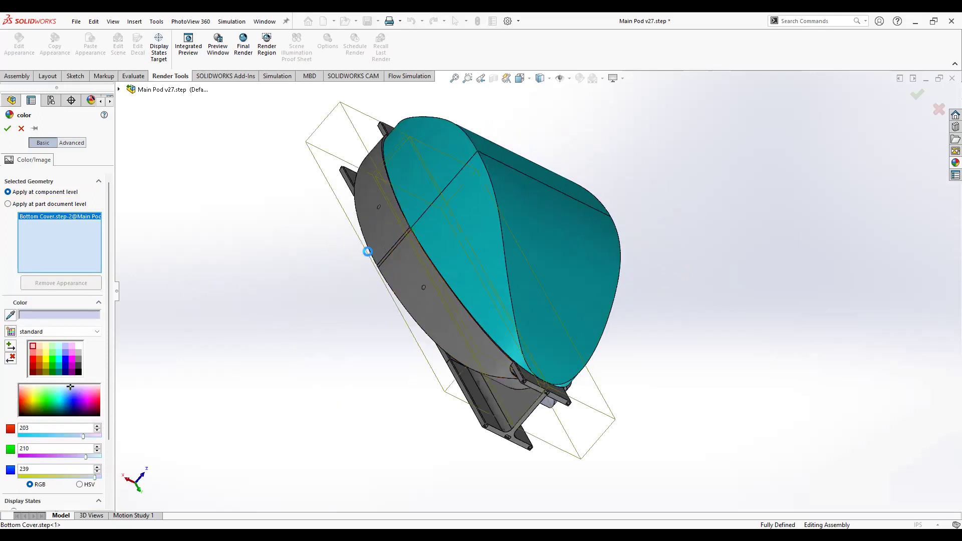
pyautogui.click(368, 253)
pyautogui.moveTo(280, 385); pyautogui.dragTo(163, 329, button='middle')
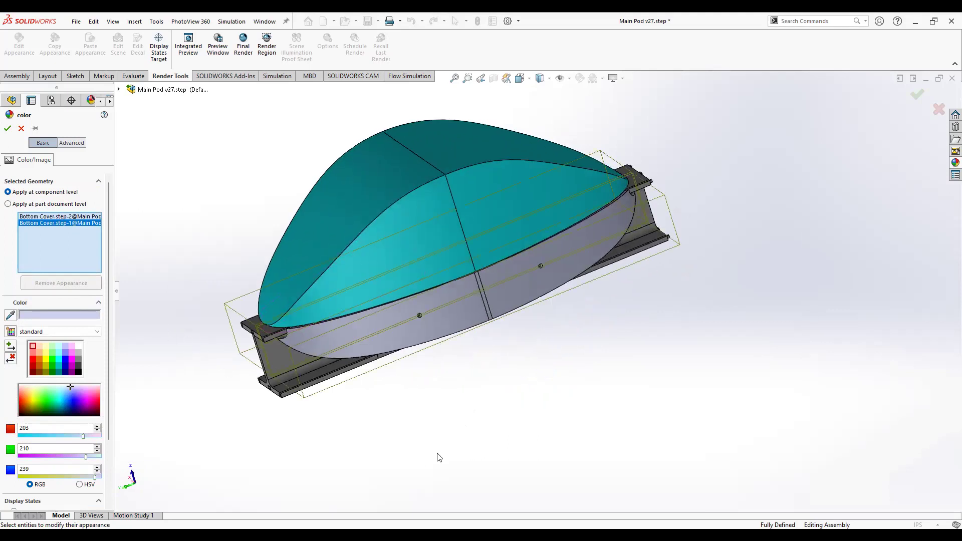
pyautogui.click(8, 130)
pyautogui.moveTo(201, 391); pyautogui.dragTo(217, 431, button='middle')
pyautogui.scroll(1, 361, 277)
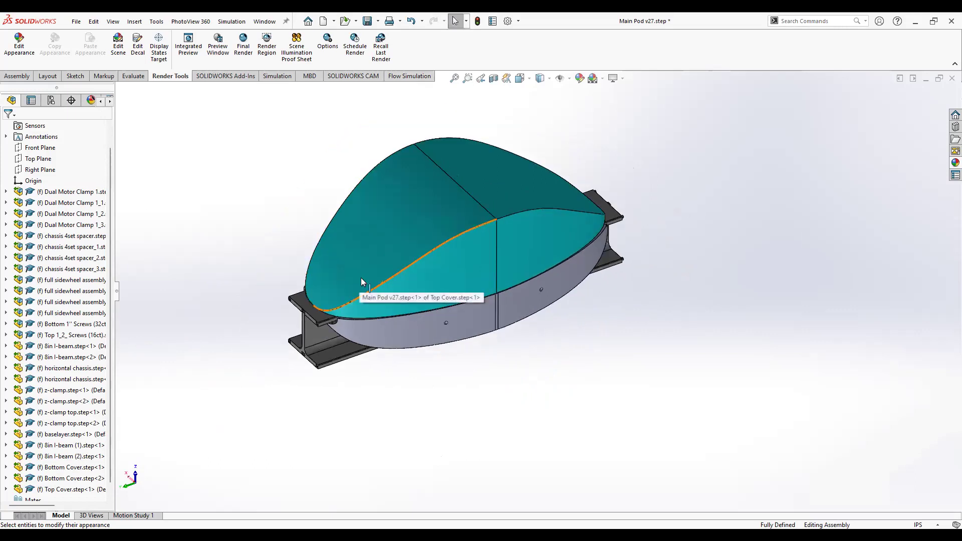
pyautogui.scroll(-2, 325, 285)
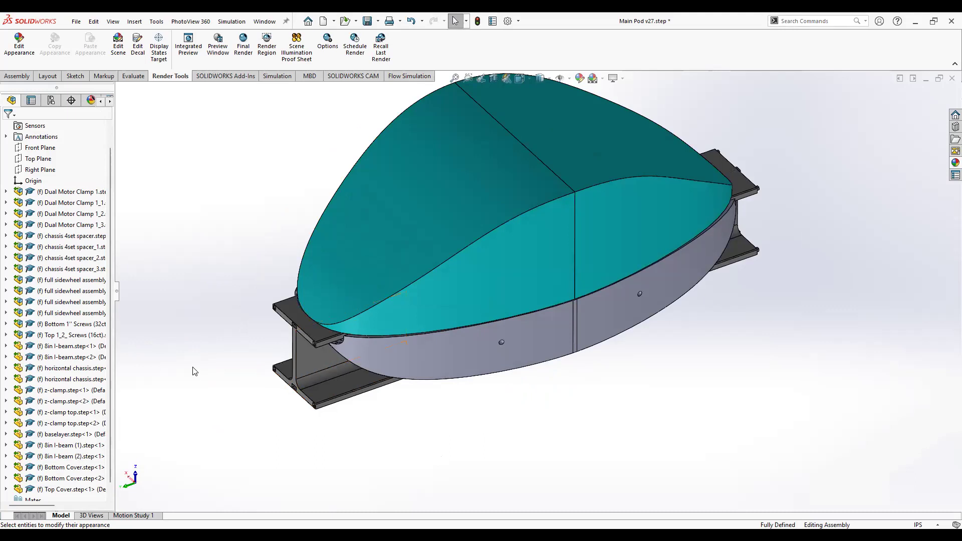
pyautogui.scroll(-2, 332, 390)
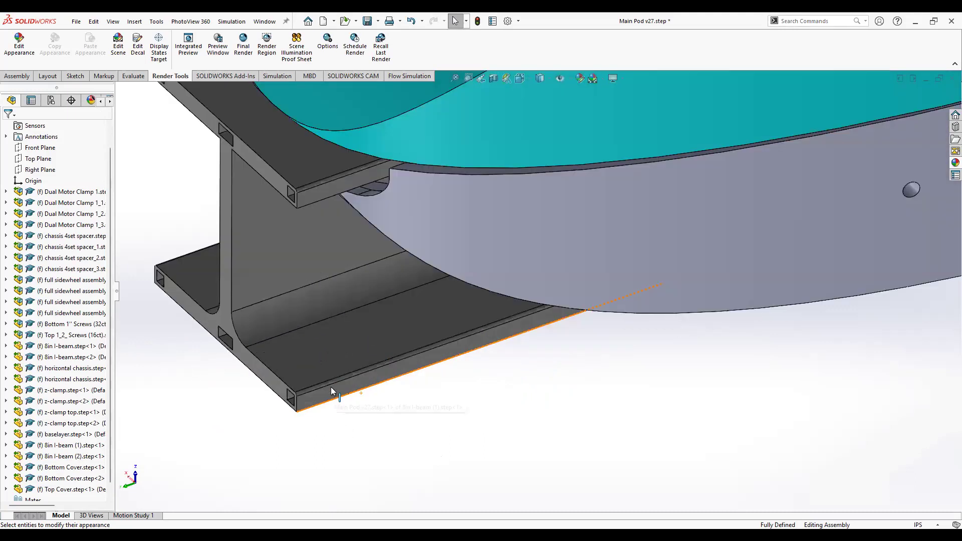
pyautogui.scroll(5, 449, 265)
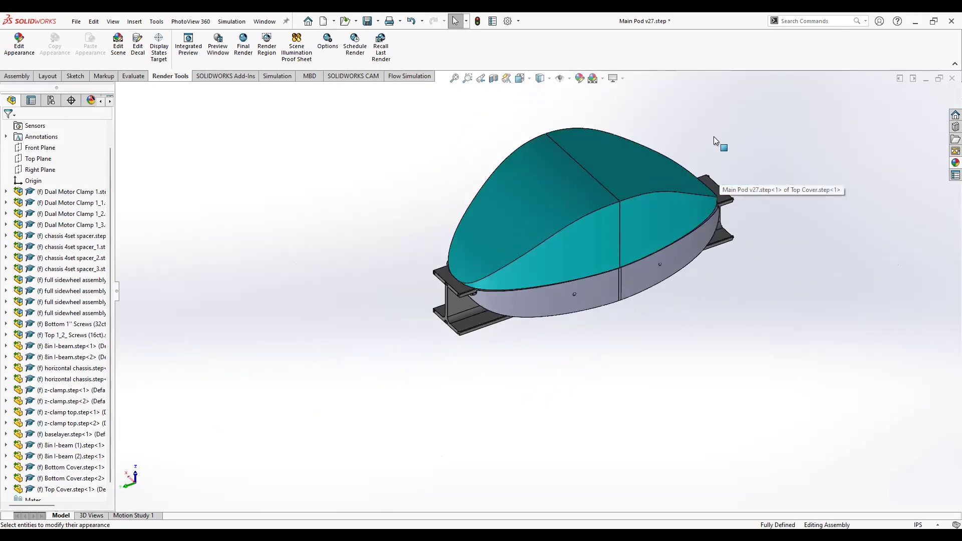
pyautogui.press('f')
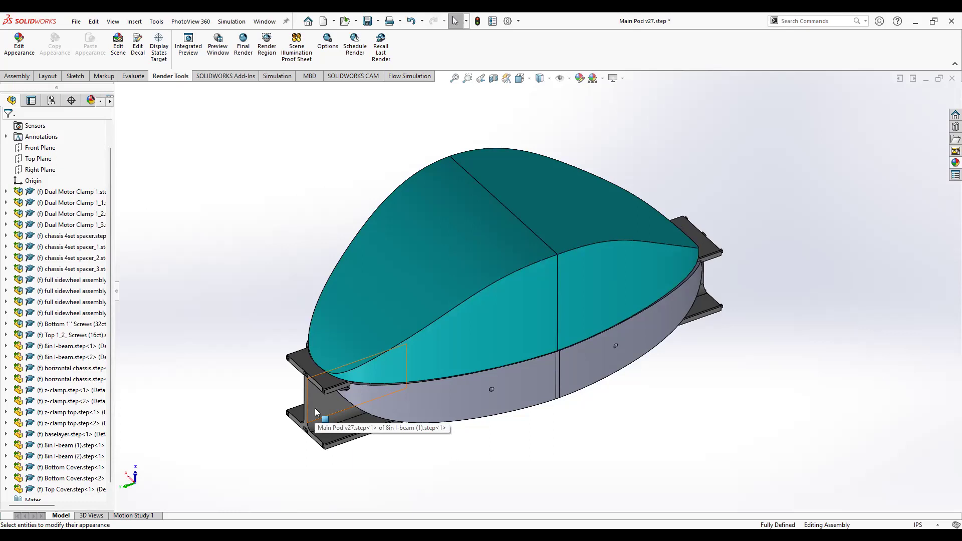
pyautogui.click(50, 445)
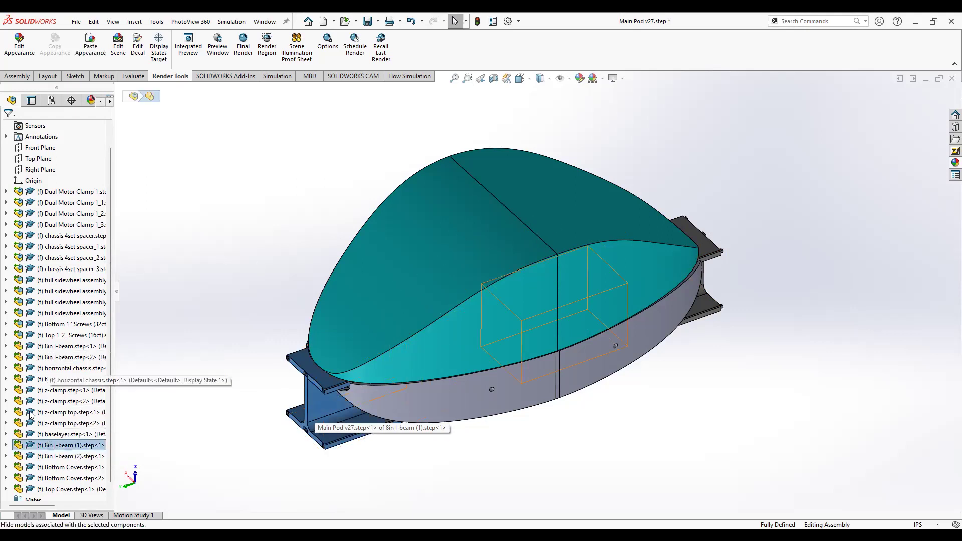
pyautogui.rightClick(54, 448)
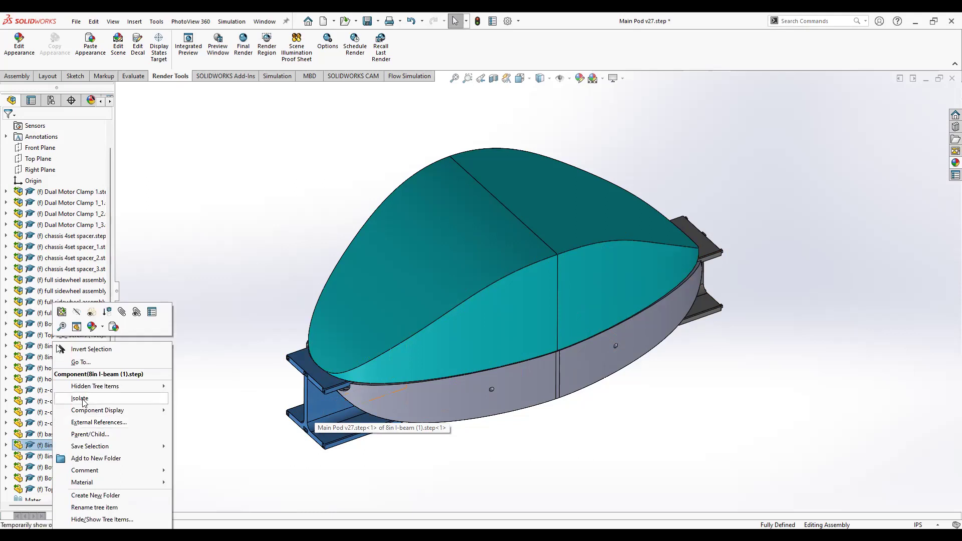
pyautogui.moveTo(90, 471)
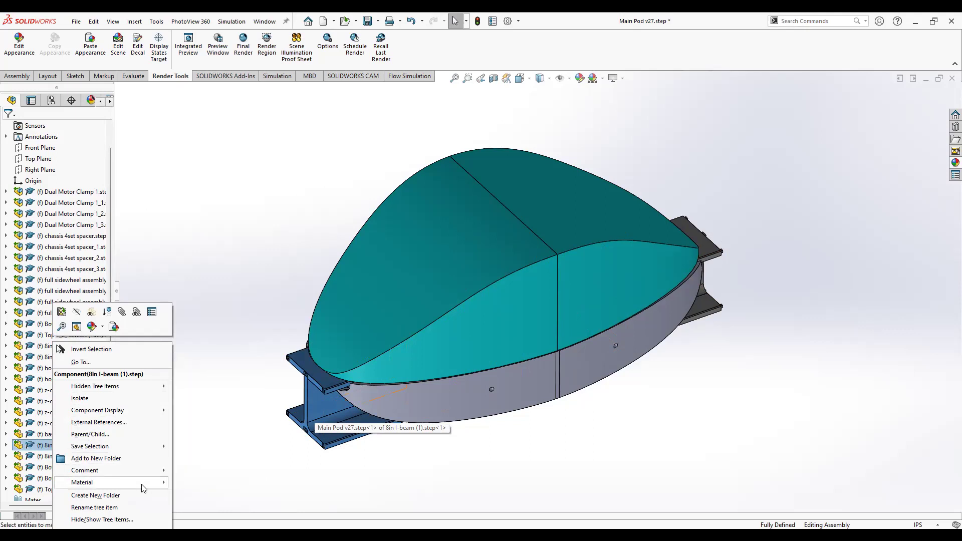
pyautogui.moveTo(144, 488)
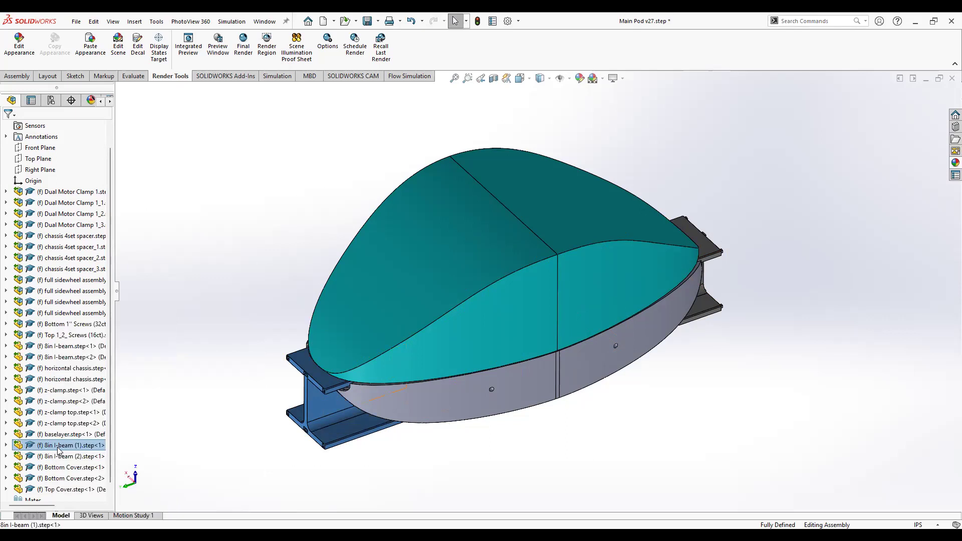
pyautogui.rightClick(58, 450)
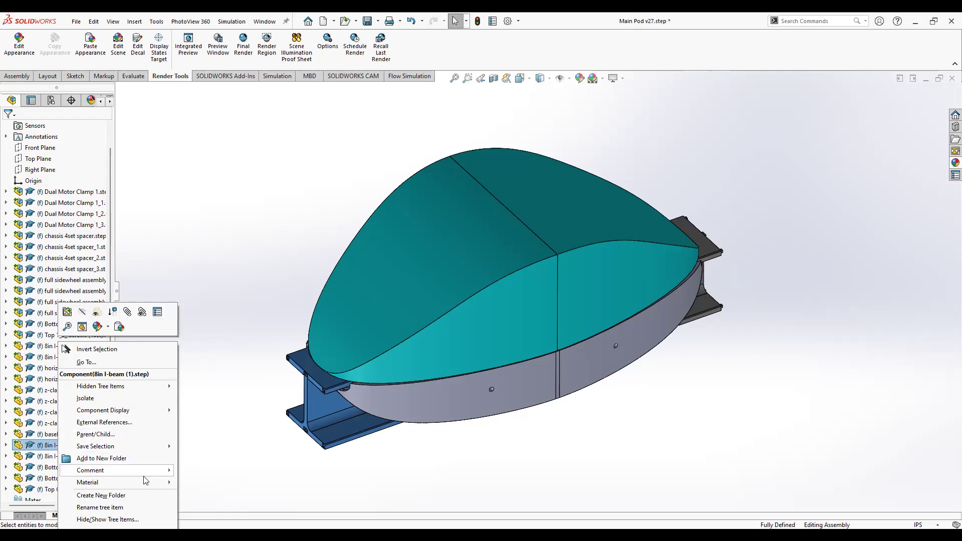
pyautogui.moveTo(142, 484)
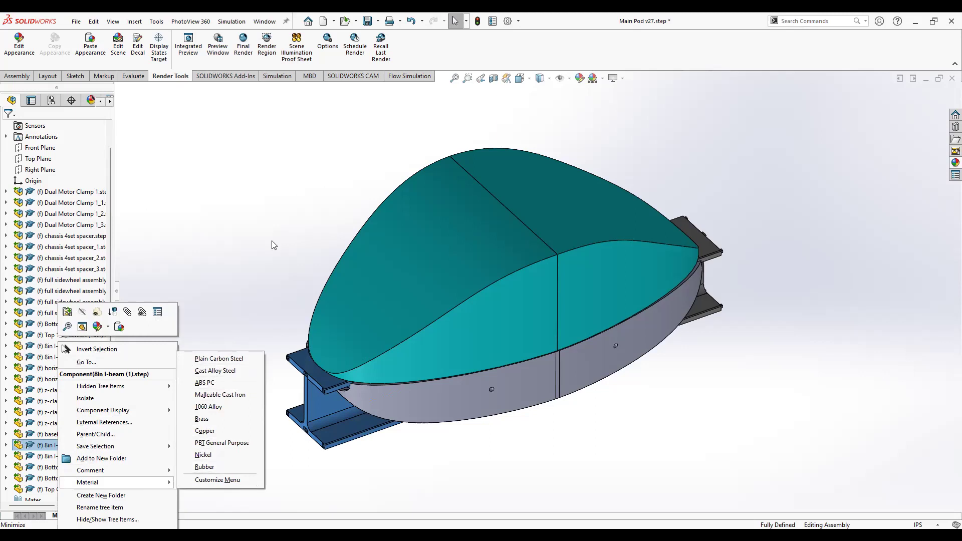
pyautogui.click(58, 444)
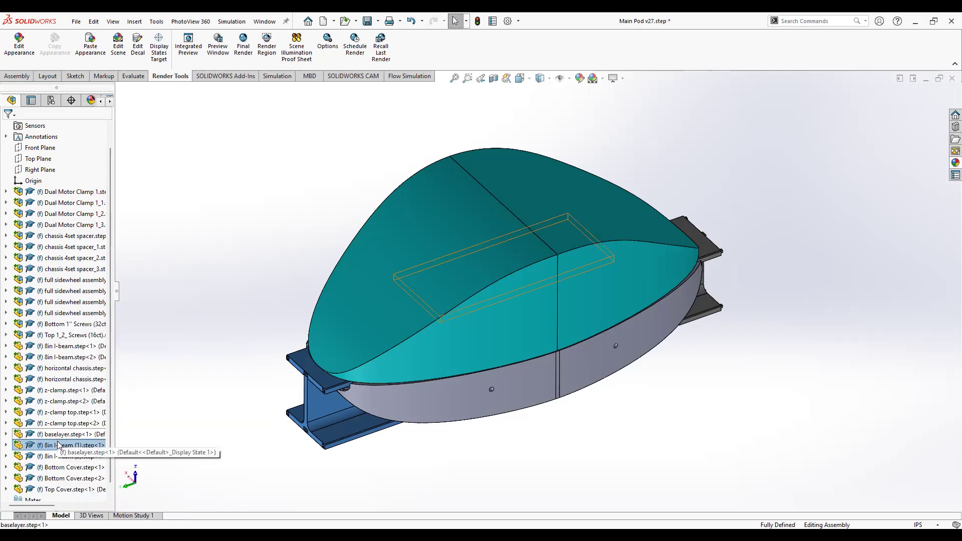
pyautogui.rightClick(44, 449)
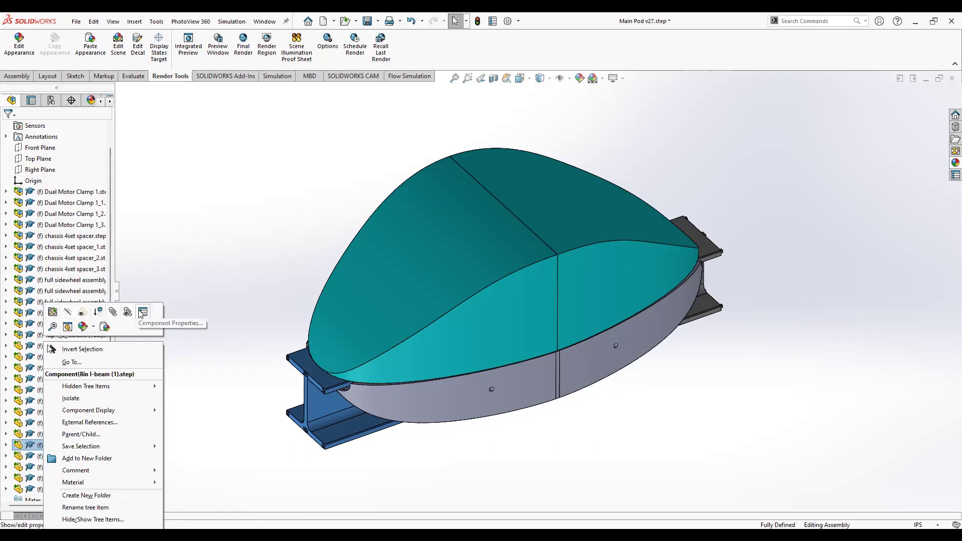
pyautogui.click(94, 328)
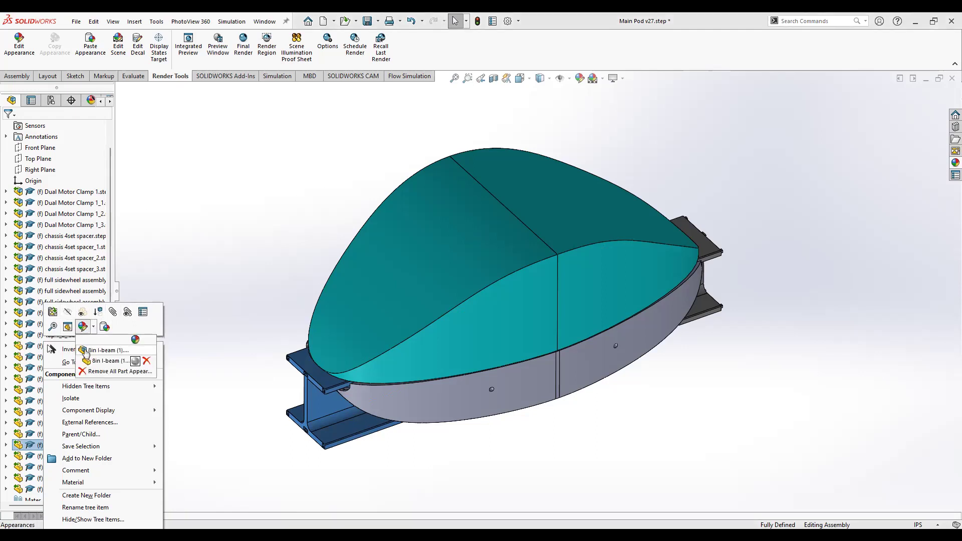
pyautogui.click(88, 350)
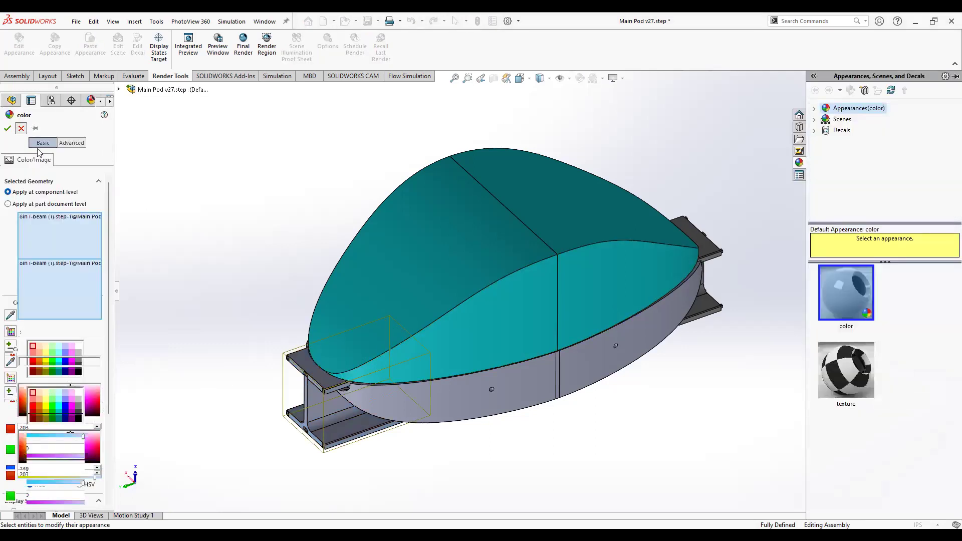
pyautogui.click(21, 129)
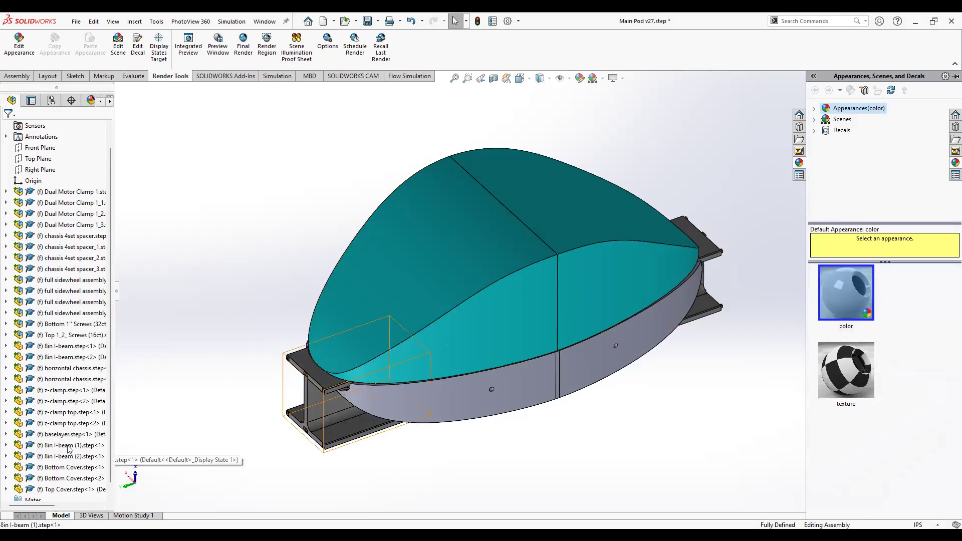
# Step: Assign the Nickel material to the 8in I-beam (1) component
pyautogui.click(70, 445)
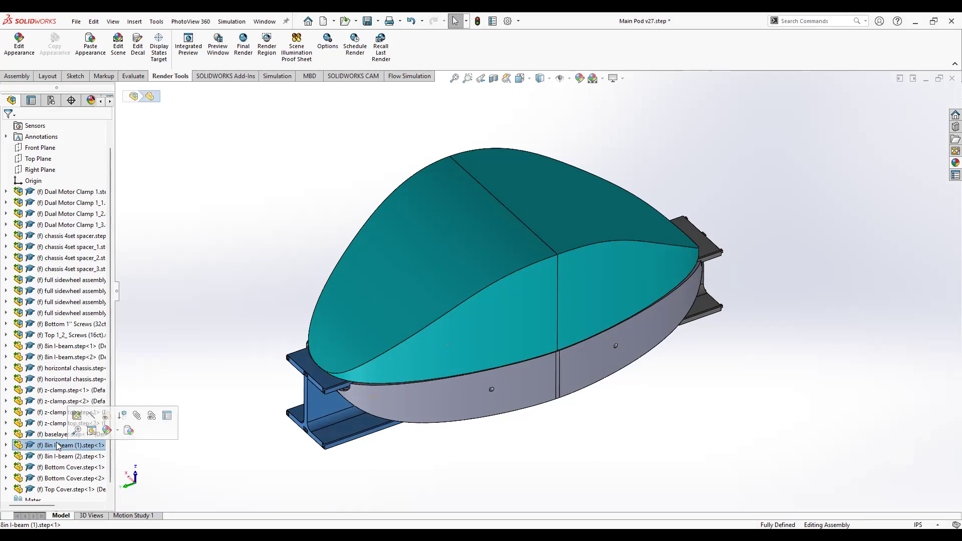
pyautogui.rightClick(56, 447)
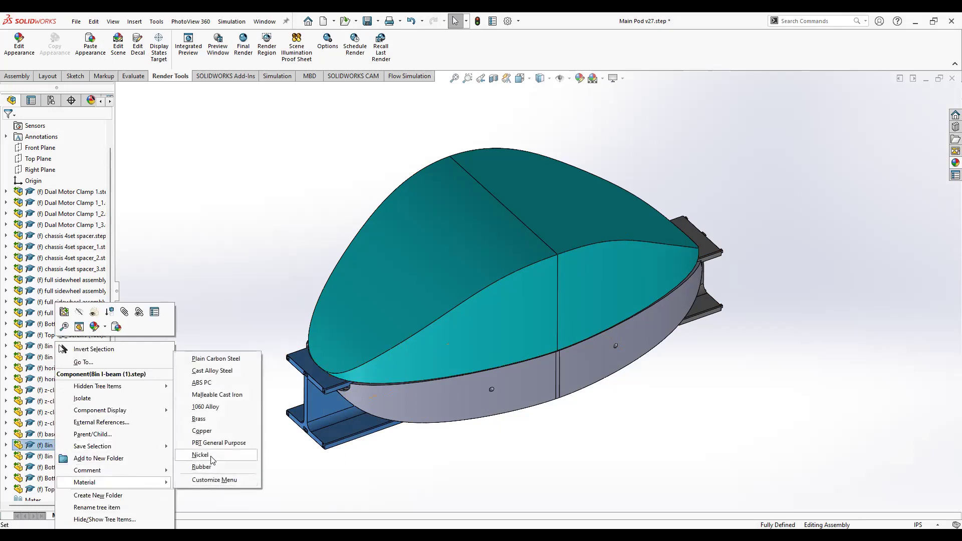
pyautogui.click(205, 455)
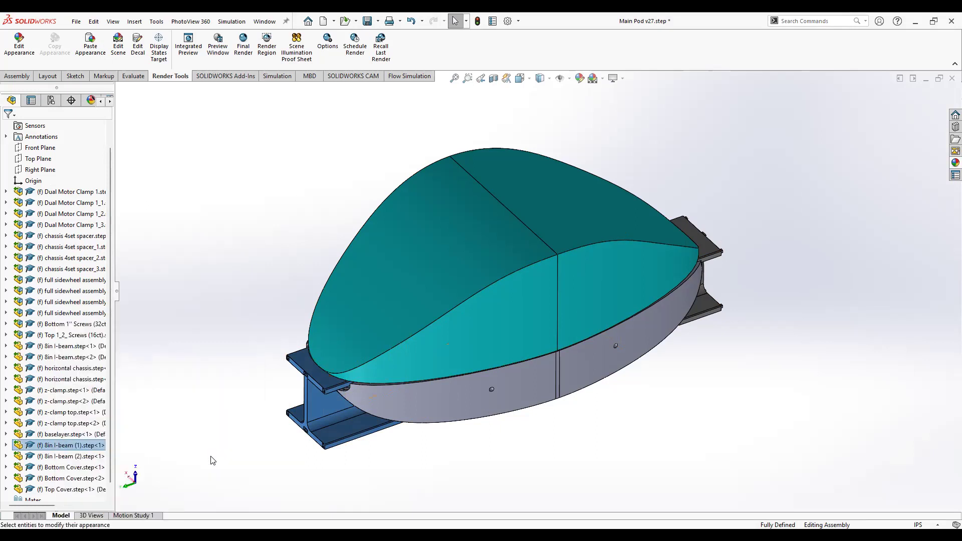
# Step: Assign the Nickel material to the 8in I-beam (2) component at the other end of the pod and clear the selection
pyautogui.scroll(2, 720, 257)
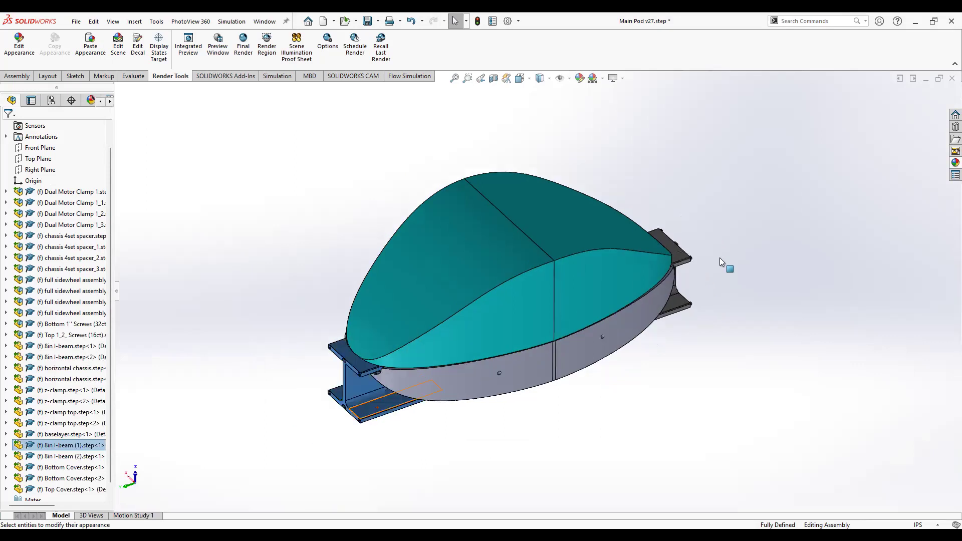
pyautogui.scroll(-1, 719, 257)
pyautogui.scroll(-4, 679, 292)
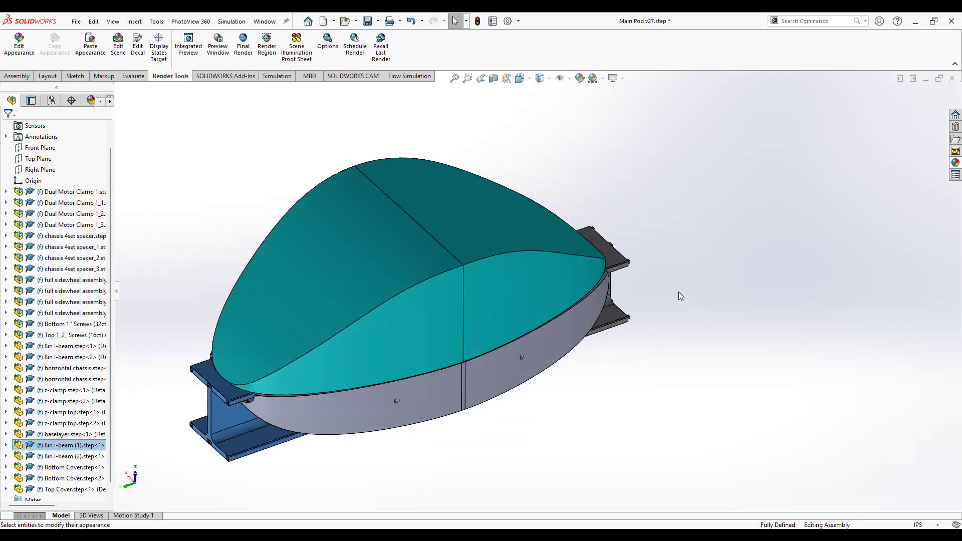
pyautogui.moveTo(668, 294); pyautogui.dragTo(639, 328, button='middle')
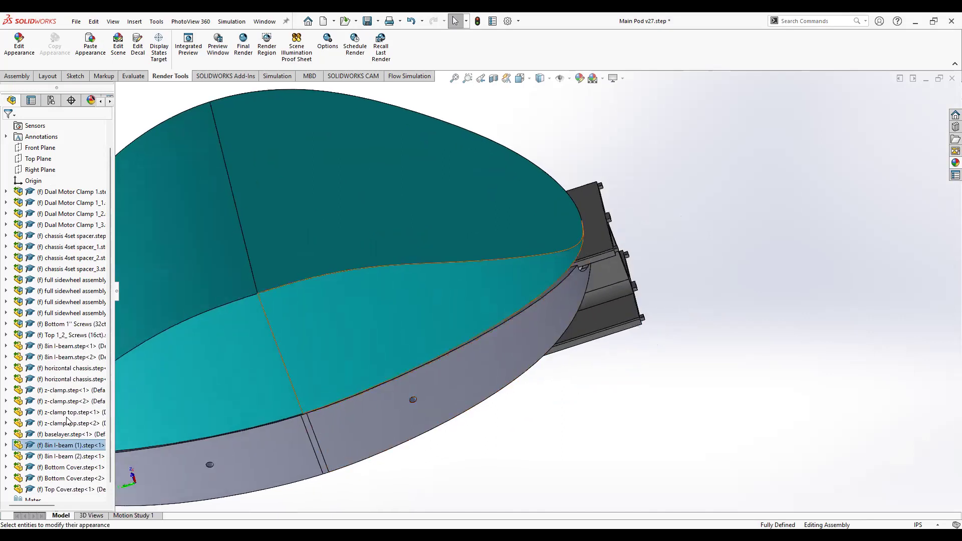
pyautogui.click(56, 457)
pyautogui.press('f')
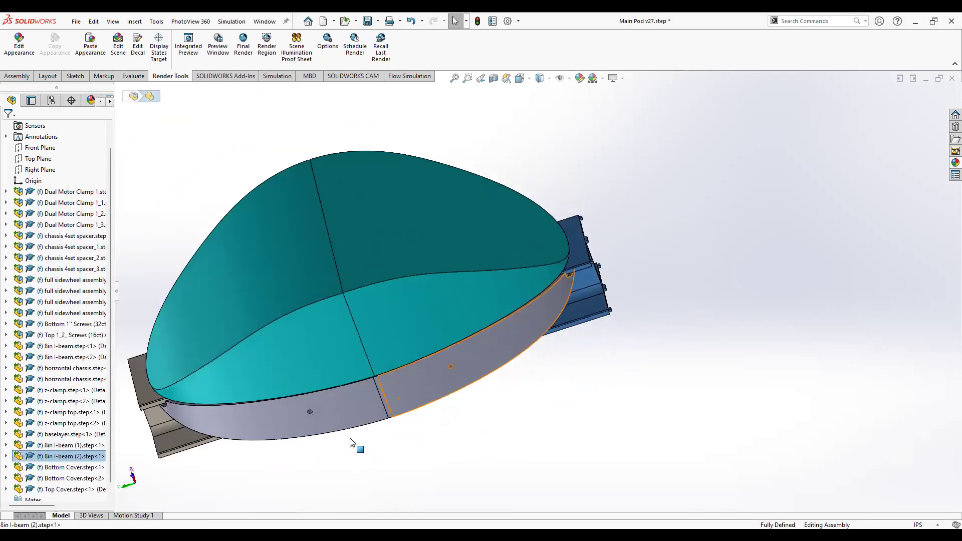
pyautogui.rightClick(69, 460)
pyautogui.moveTo(131, 482)
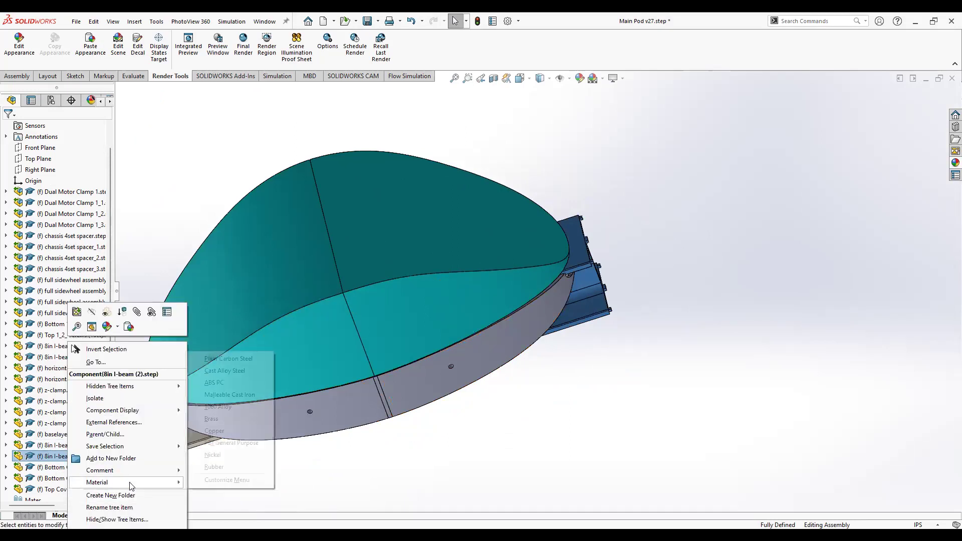
pyautogui.click(225, 457)
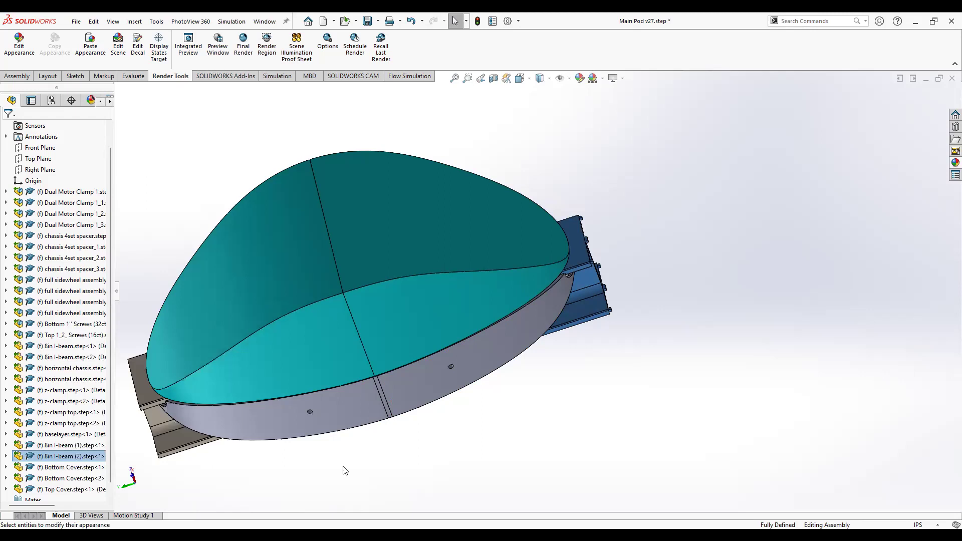
pyautogui.scroll(3, 344, 468)
pyautogui.moveTo(326, 389); pyautogui.dragTo(361, 331, button='middle')
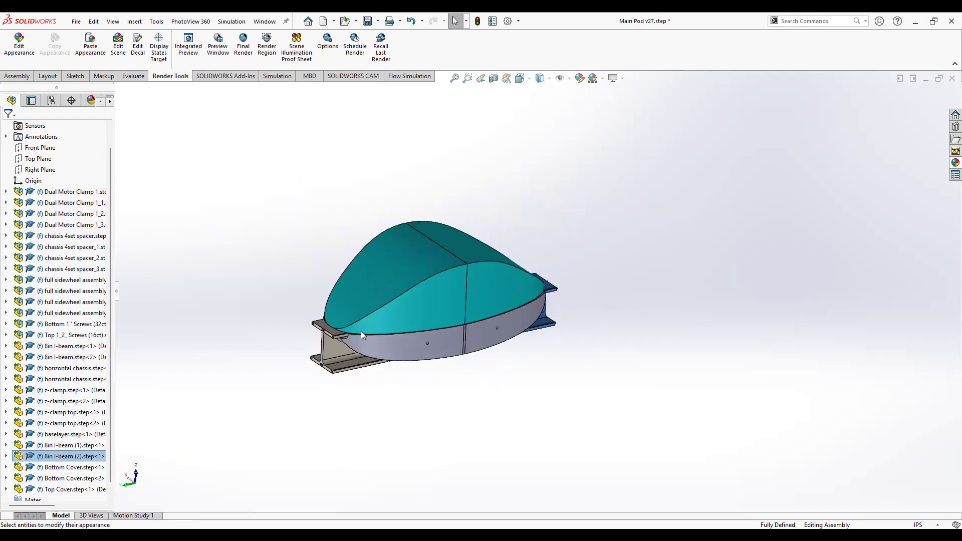
pyautogui.click(460, 398)
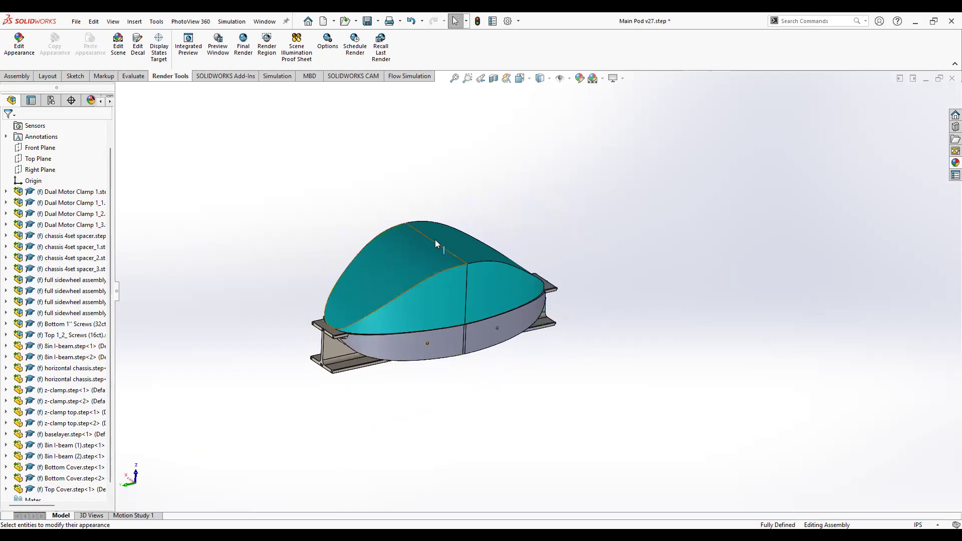
# Step: Start the Integrated Preview and choose to add a camera for the rendering
pyautogui.scroll(-1, 406, 268)
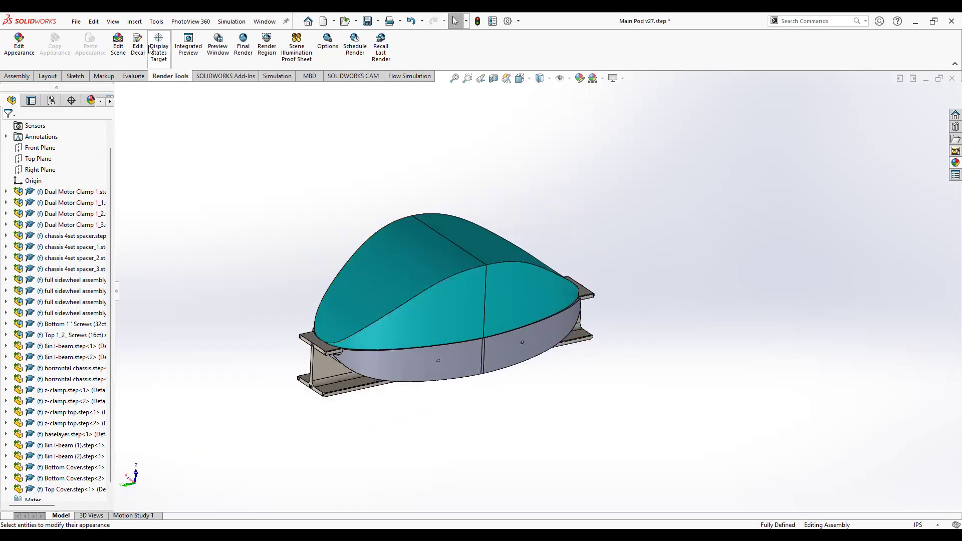
pyautogui.click(191, 57)
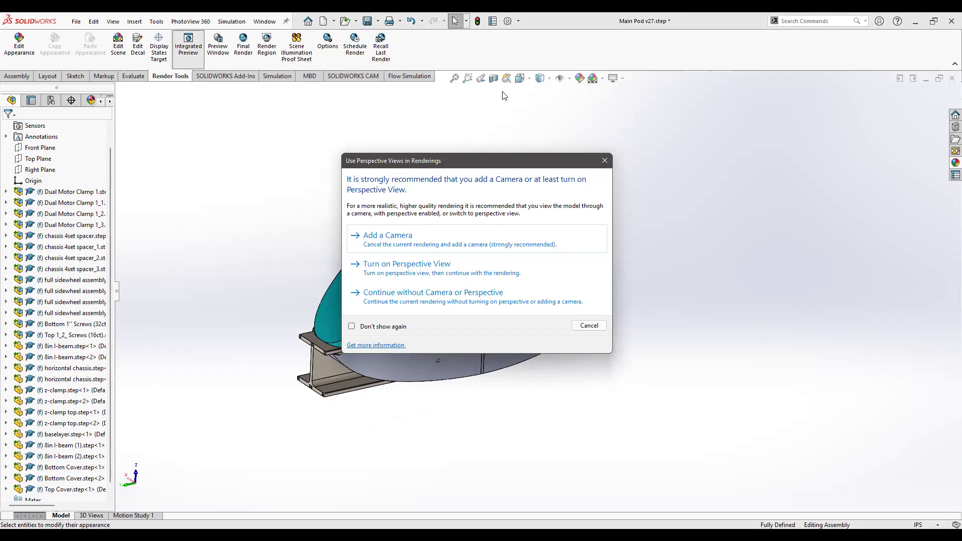
pyautogui.click(470, 245)
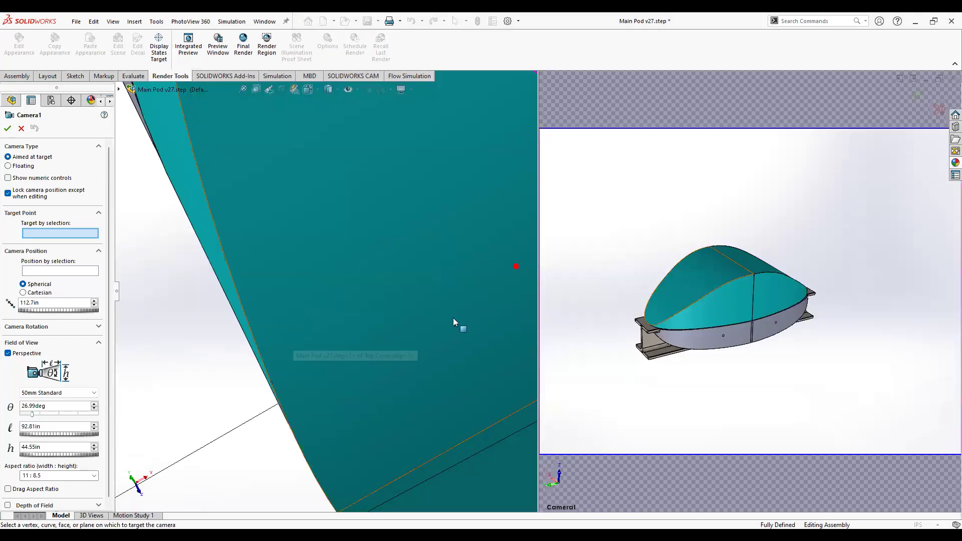
# Step: Reposition the camera's target point just beyond the pod, about 111.4 in from the camera, to frame the pod larger
pyautogui.scroll(6, 358, 365)
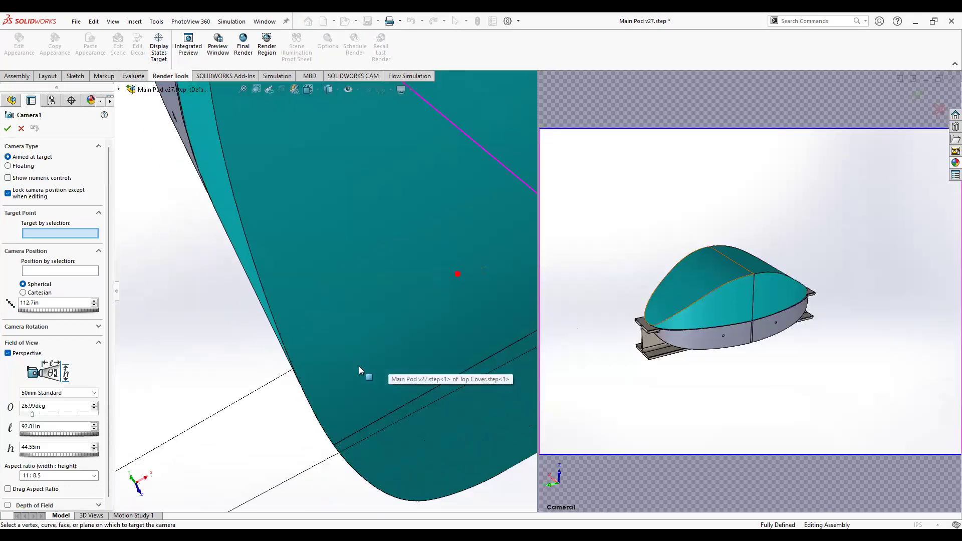
pyautogui.scroll(3, 359, 369)
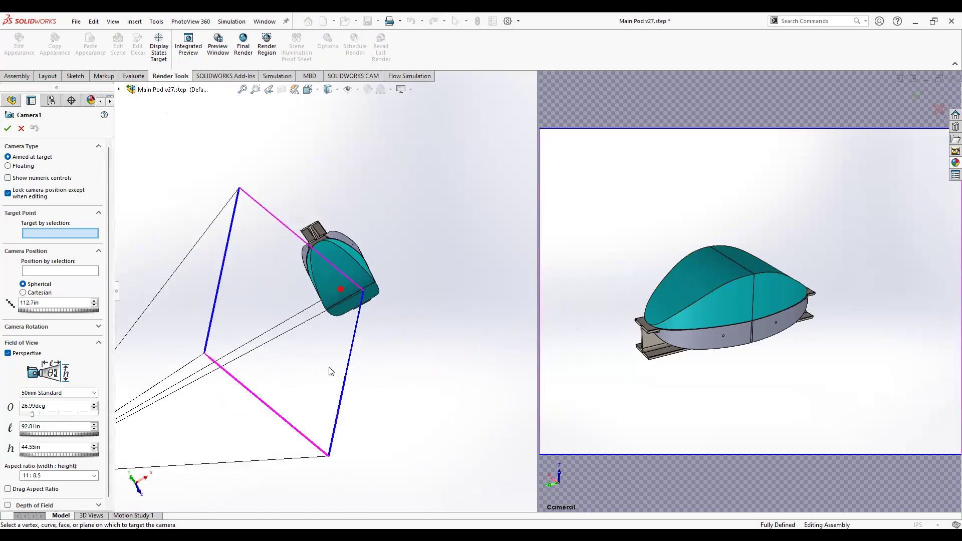
pyautogui.scroll(4, 325, 365)
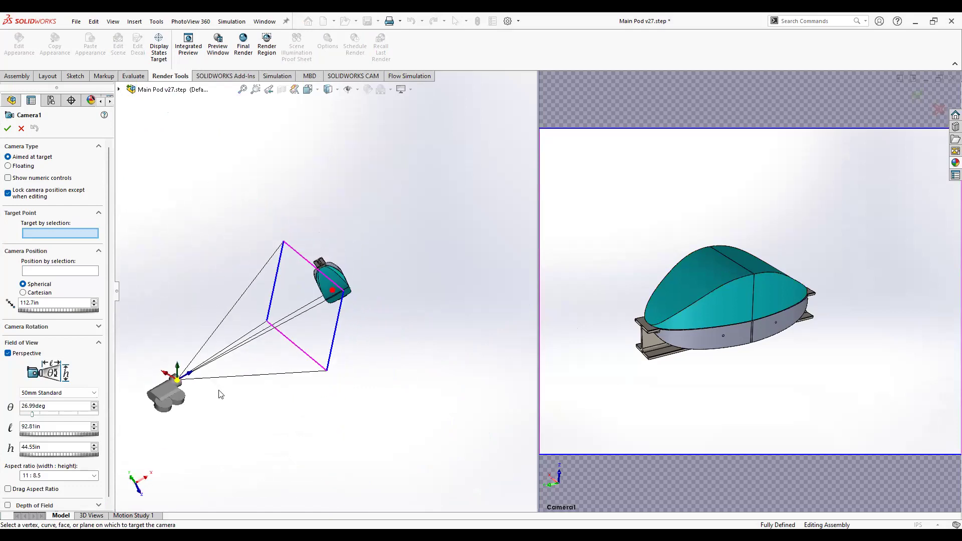
pyautogui.scroll(-3, 206, 389)
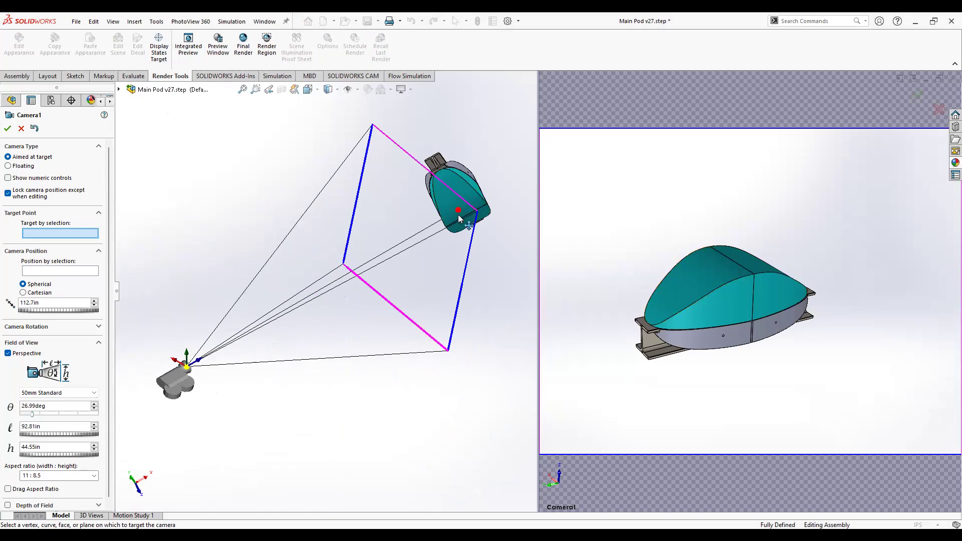
pyautogui.moveTo(430, 248); pyautogui.dragTo(399, 356)
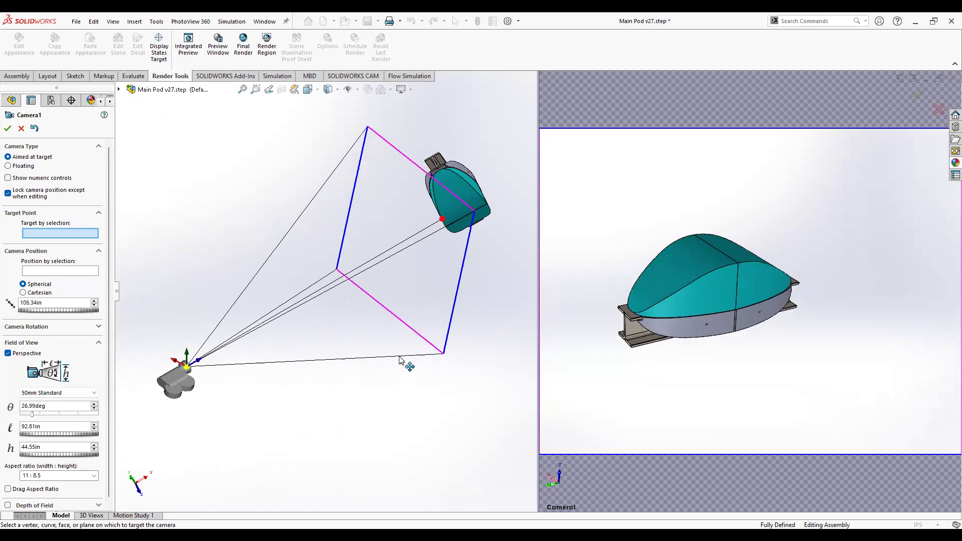
pyautogui.moveTo(440, 220); pyautogui.dragTo(462, 216)
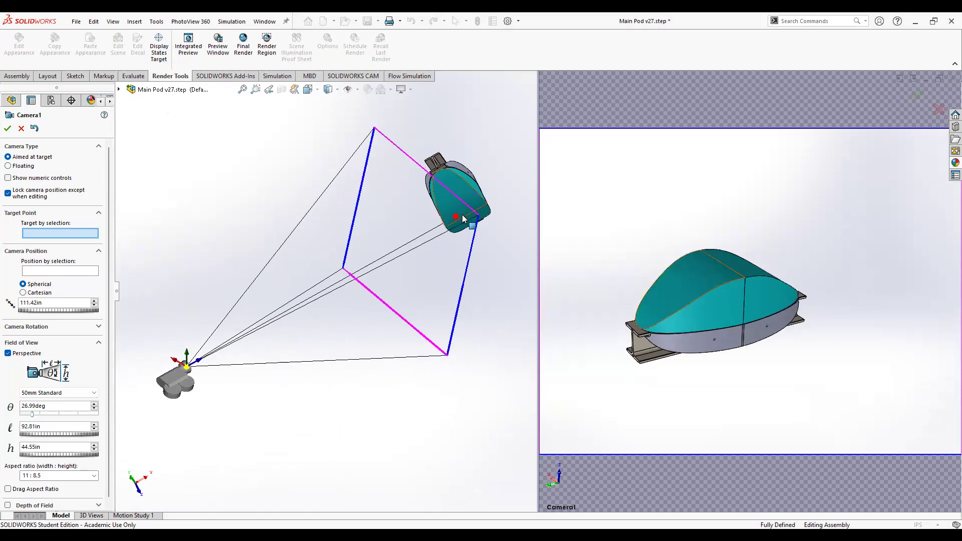
pyautogui.scroll(-1, 679, 314)
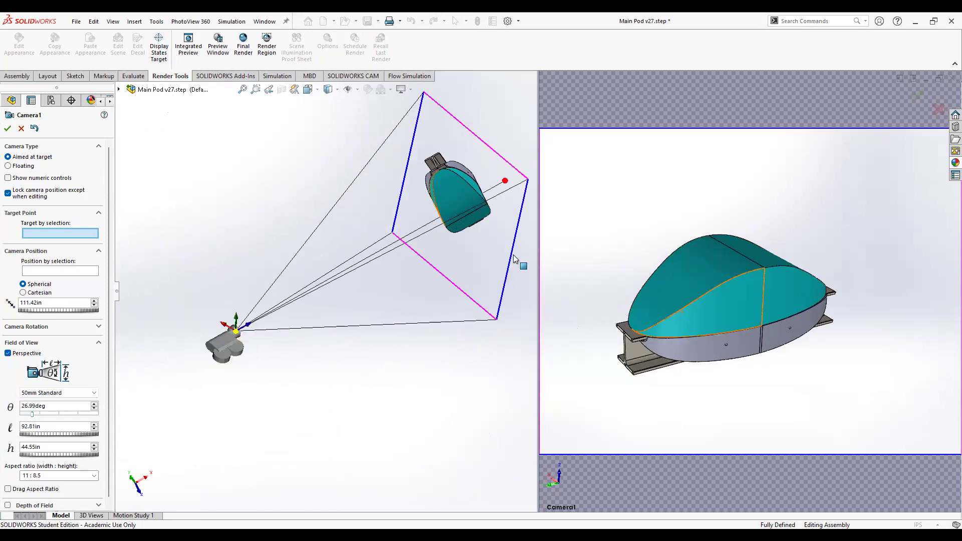
pyautogui.scroll(3, 493, 227)
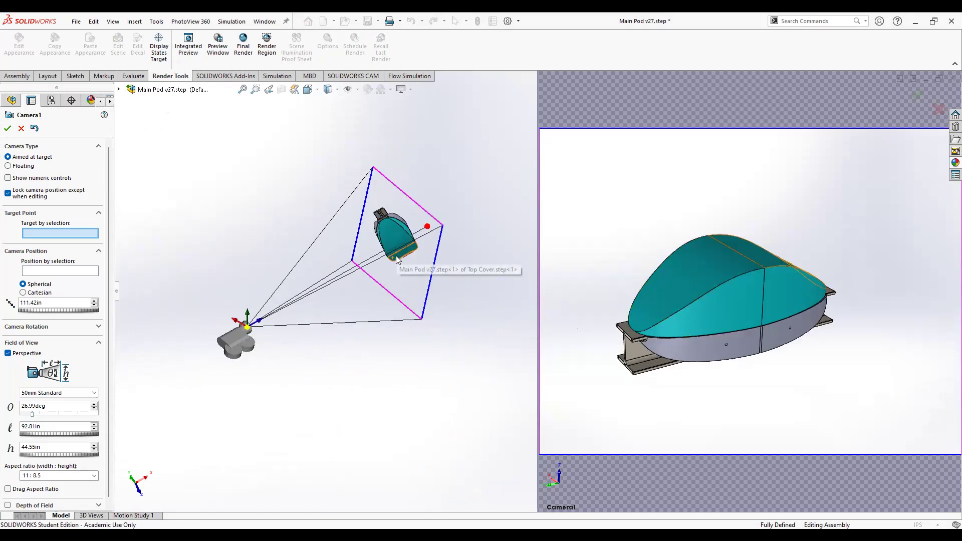
pyautogui.scroll(-3, 413, 246)
# Step: Swing the camera around toward the I-beam end of the pod and place it about 107 in from its target
pyautogui.moveTo(173, 349); pyautogui.dragTo(214, 274)
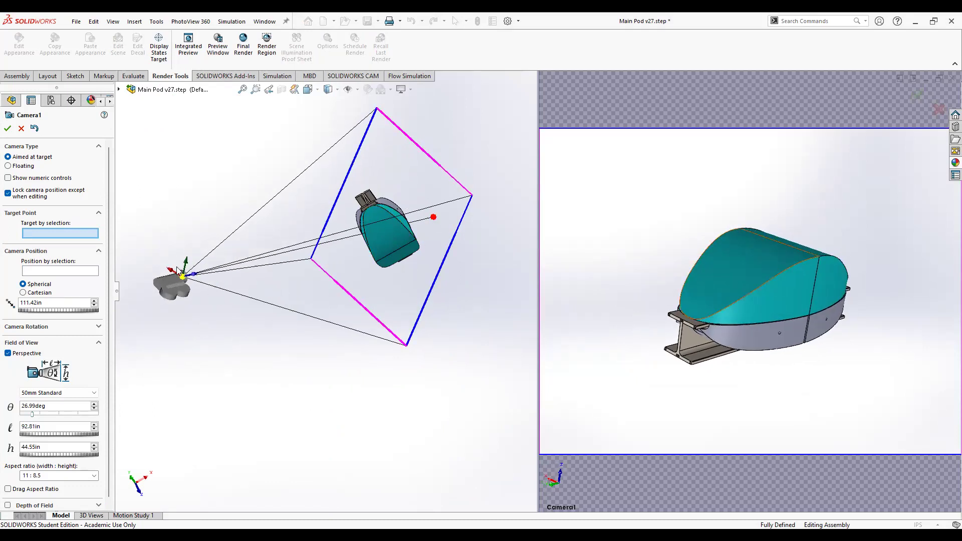
pyautogui.moveTo(196, 271); pyautogui.dragTo(270, 285)
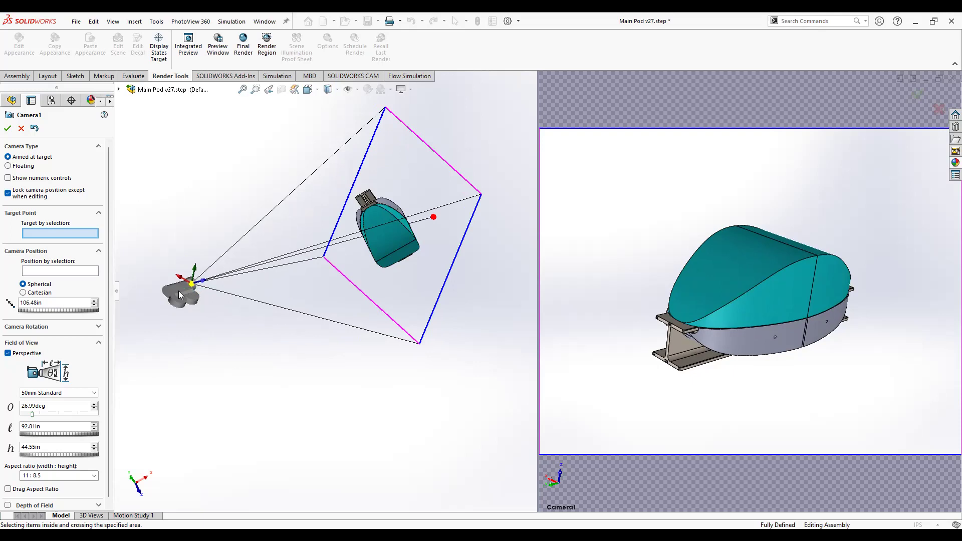
pyautogui.moveTo(192, 284)
pyautogui.mouseDown()
pyautogui.moveTo(223, 278)
pyautogui.moveTo(187, 284)
pyautogui.mouseUp()
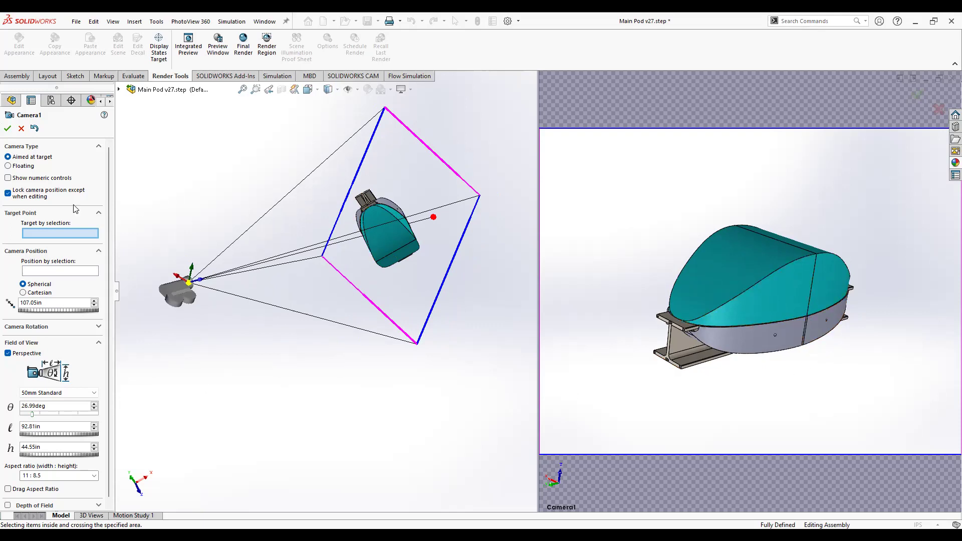
# Step: Accept the camera setup and run a final render through the camera view
pyautogui.click(7, 128)
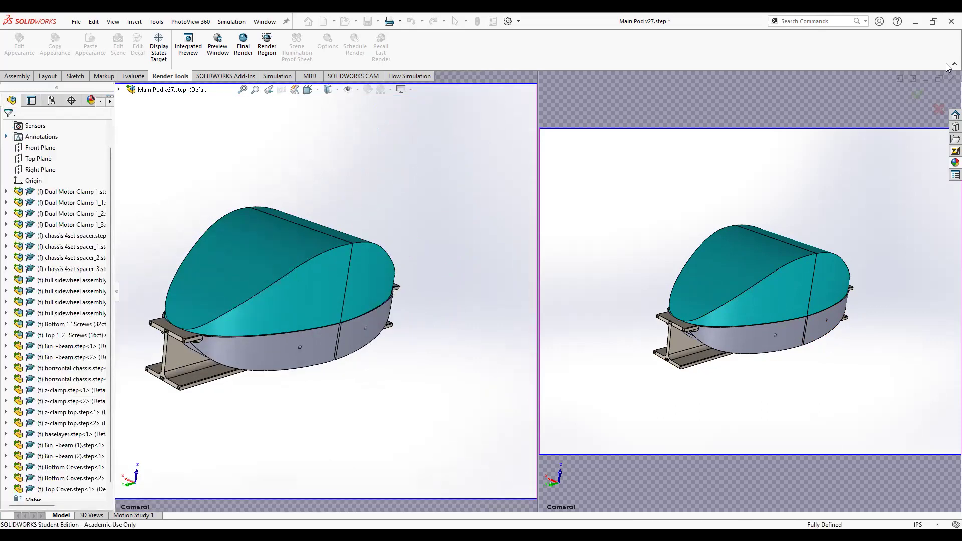
pyautogui.click(939, 113)
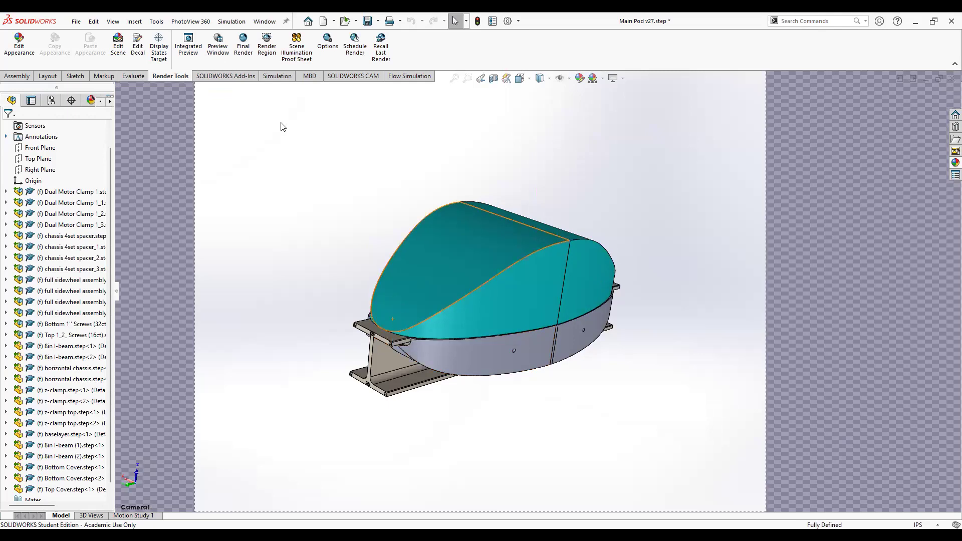
pyautogui.click(246, 49)
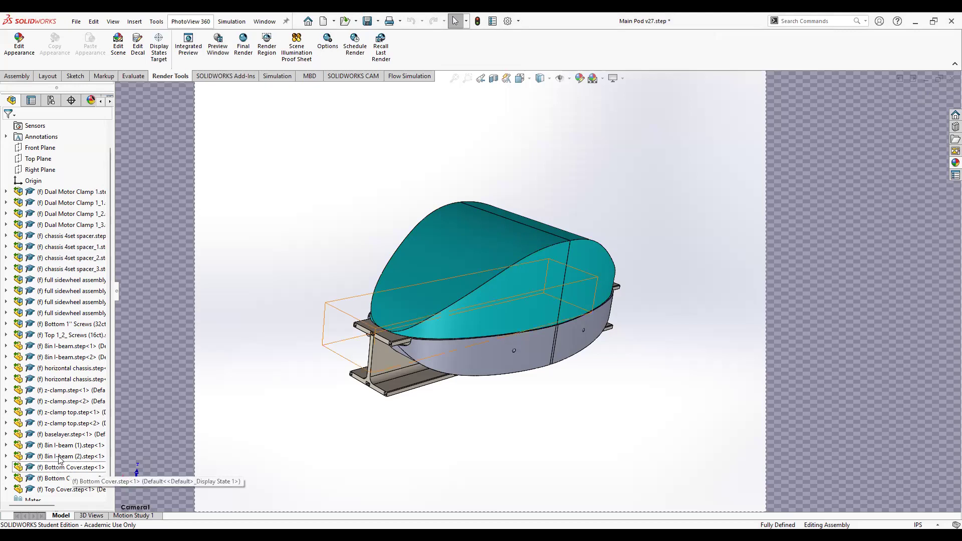
# Step: Assign the ABS PC material to the Top Cover component
pyautogui.click(61, 489)
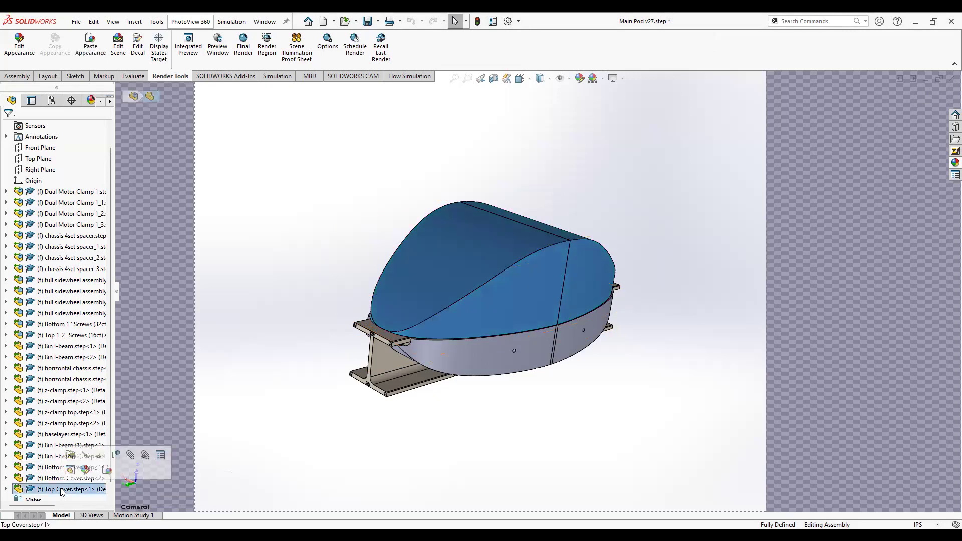
pyautogui.rightClick(61, 489)
pyautogui.moveTo(117, 483)
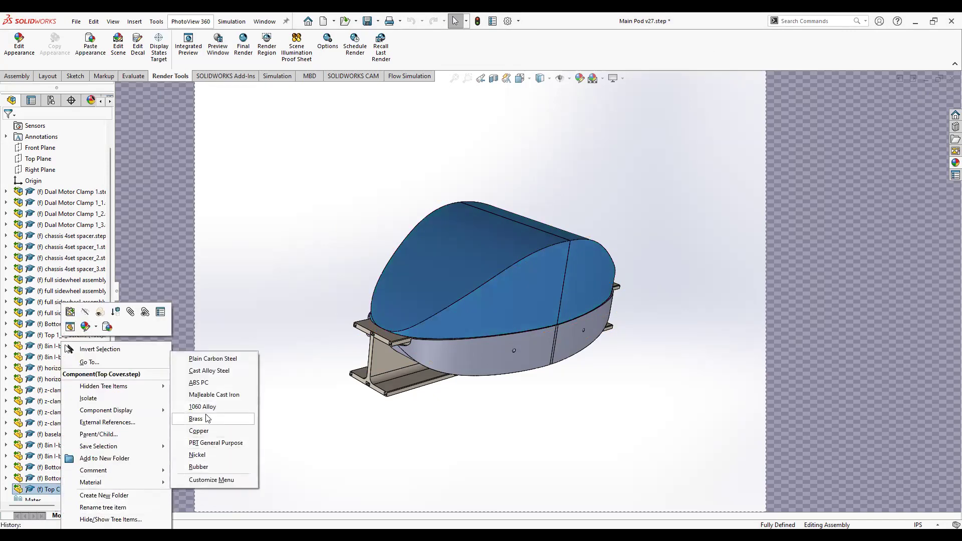
pyautogui.click(198, 382)
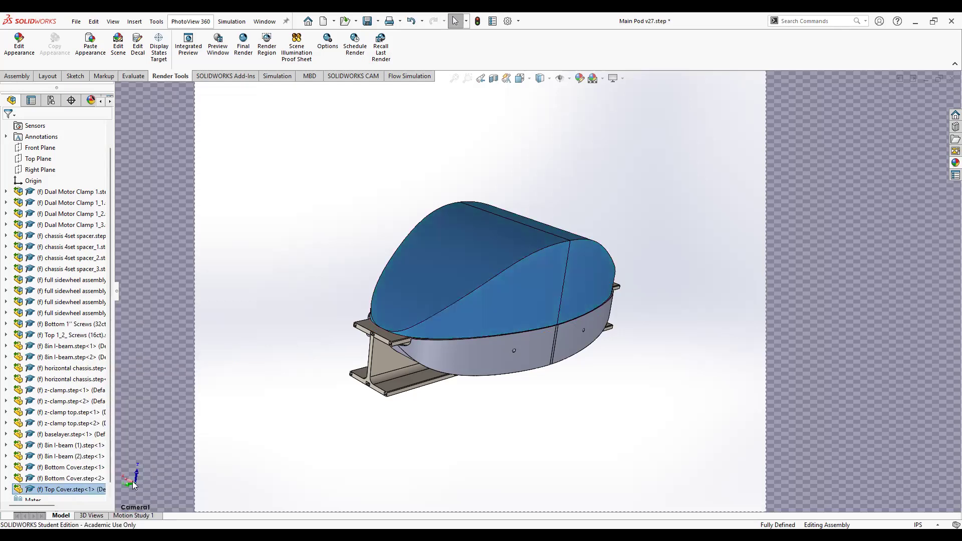
# Step: Assign the ABS PC material to the second Bottom Cover component
pyautogui.click(68, 478)
pyautogui.rightClick(67, 480)
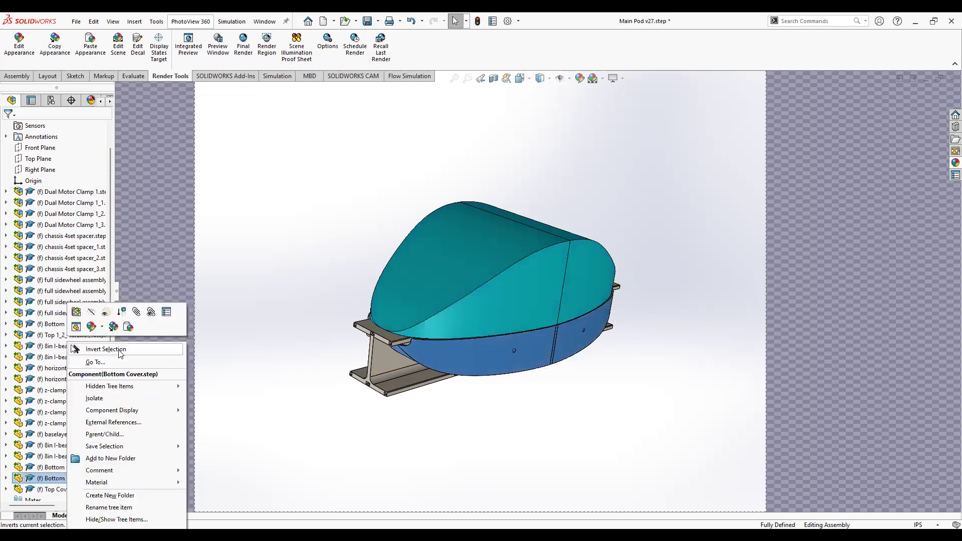
pyautogui.click(463, 70)
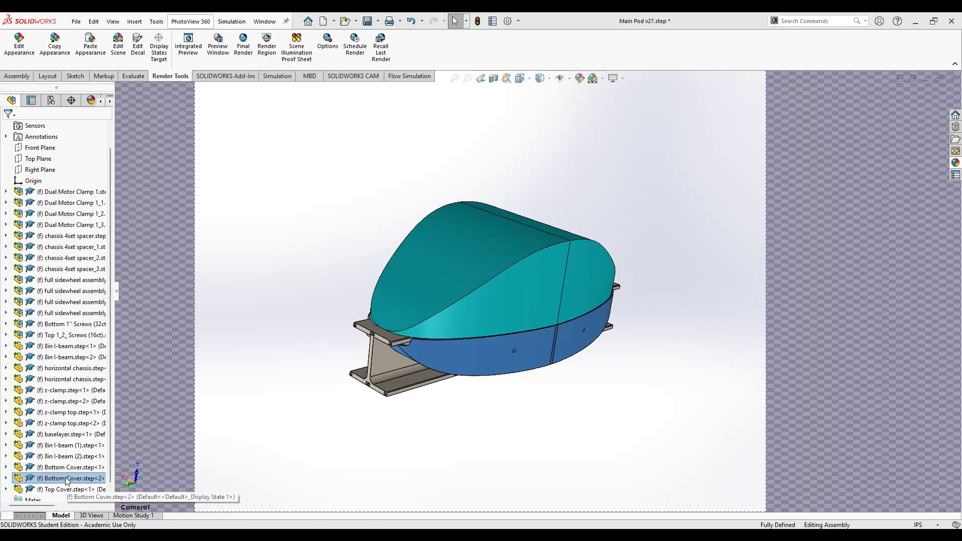
pyautogui.rightClick(113, 481)
pyautogui.moveTo(112, 481)
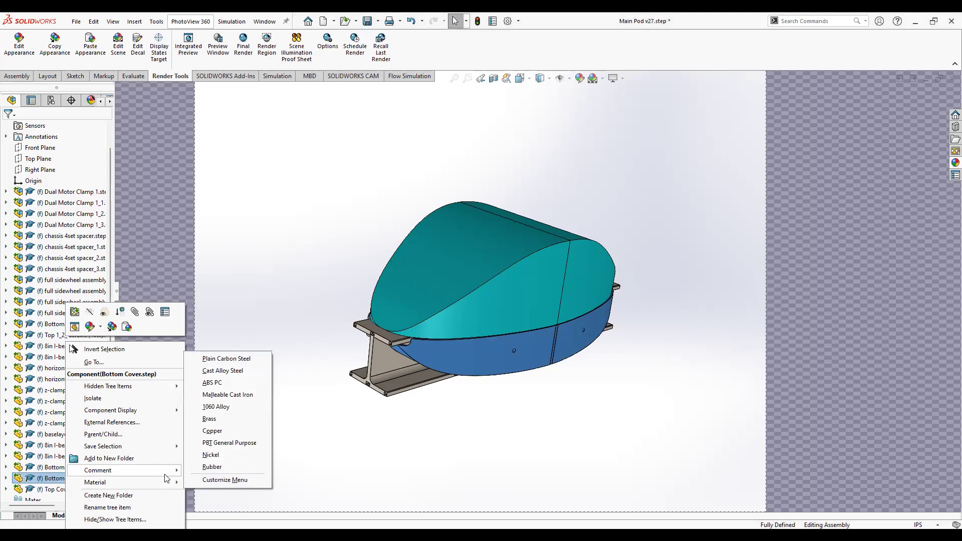
pyautogui.click(228, 383)
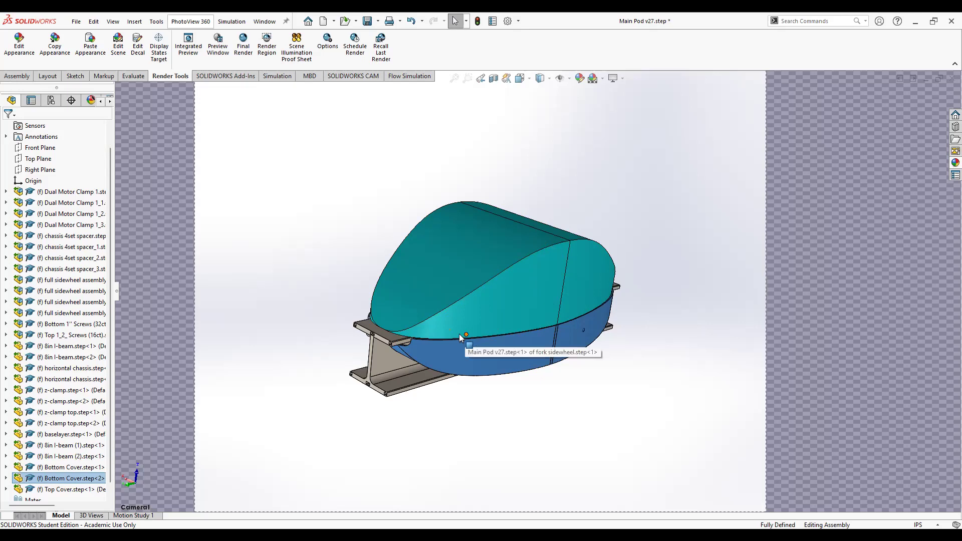
pyautogui.middleClick(405, 465)
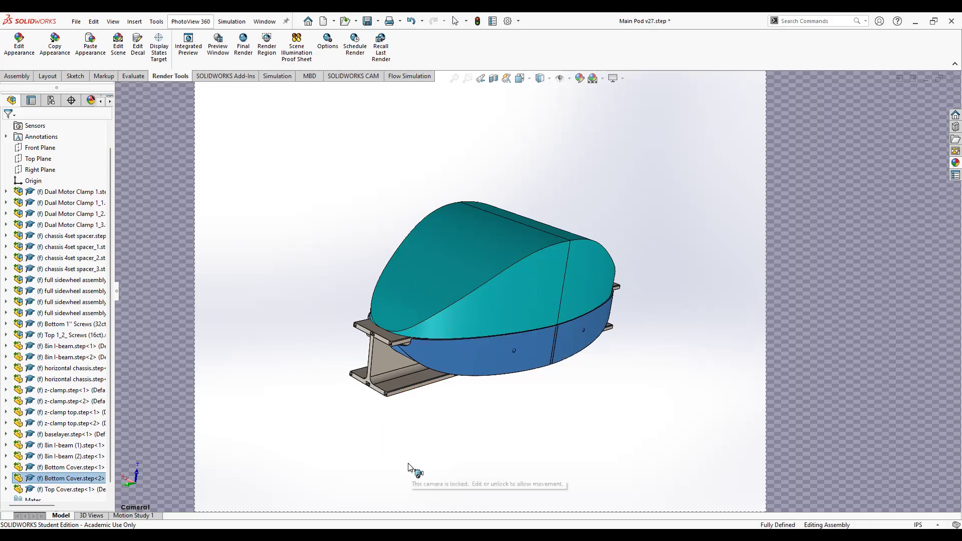
pyautogui.rightClick(63, 477)
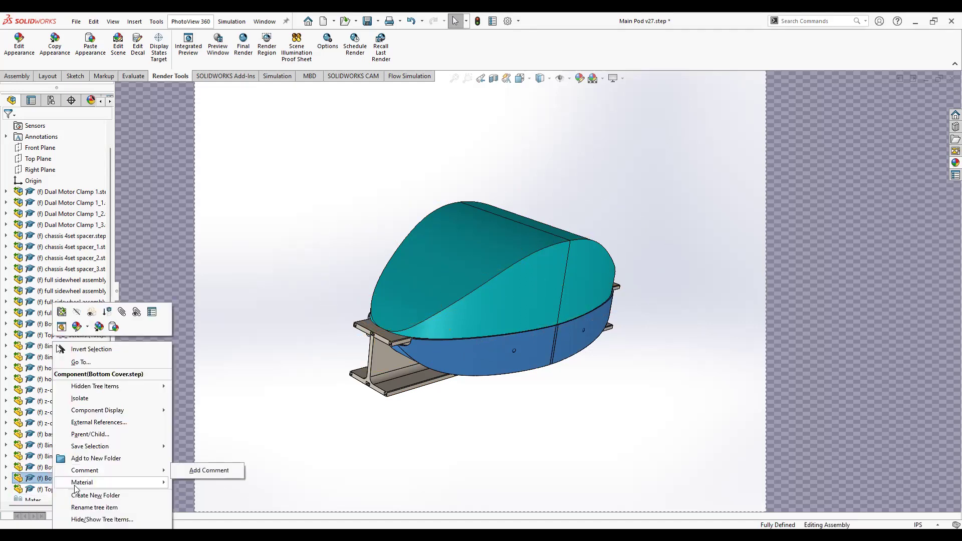
pyautogui.moveTo(75, 485)
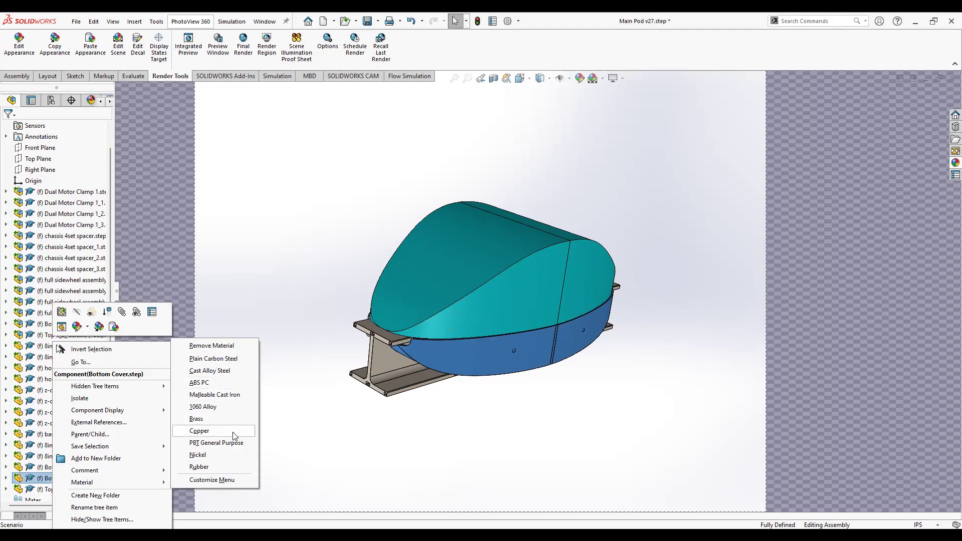
pyautogui.click(252, 265)
pyautogui.click(304, 371)
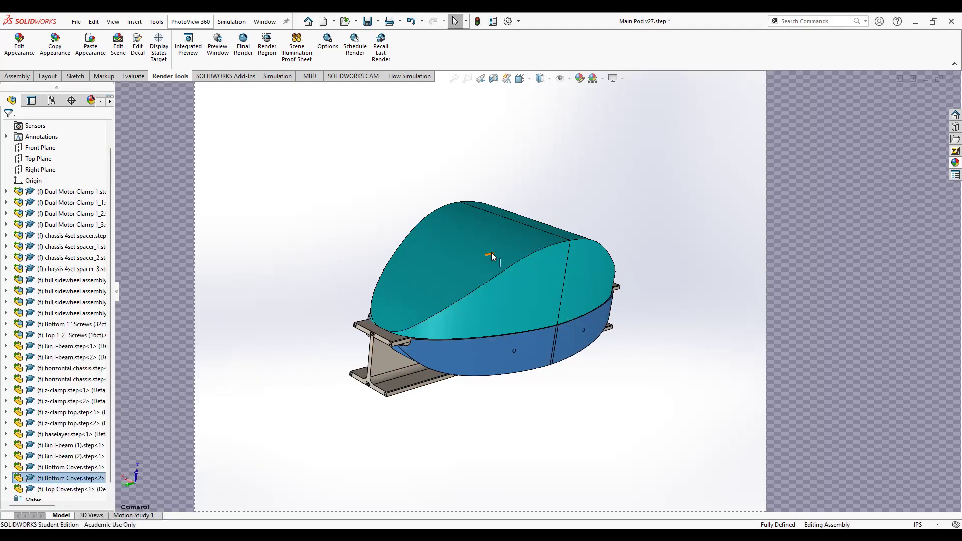
# Step: Run another final render of the camera view with the ABS PC material on the covers
pyautogui.click(243, 45)
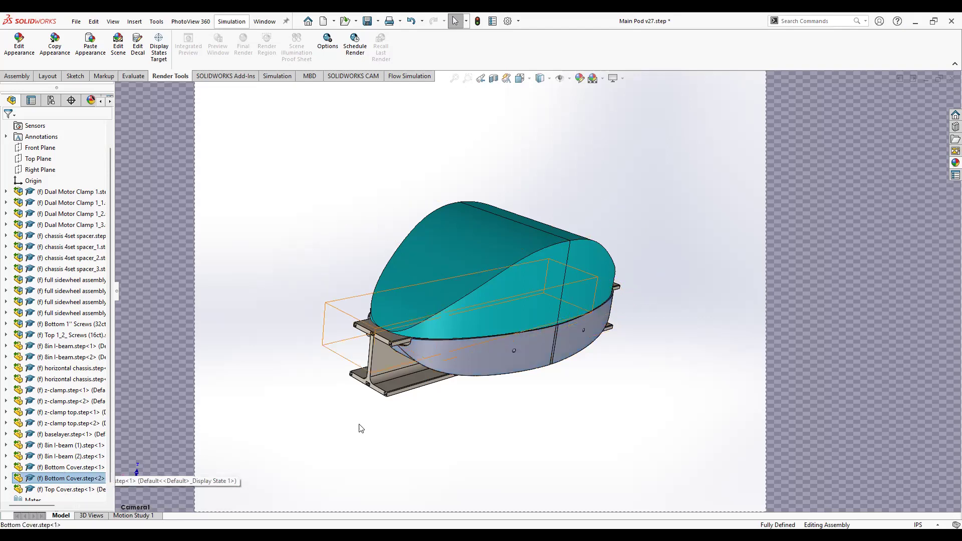
# Step: Clear the selection and apply the ABS PC material again to the second Bottom Cover component
pyautogui.click(60, 467)
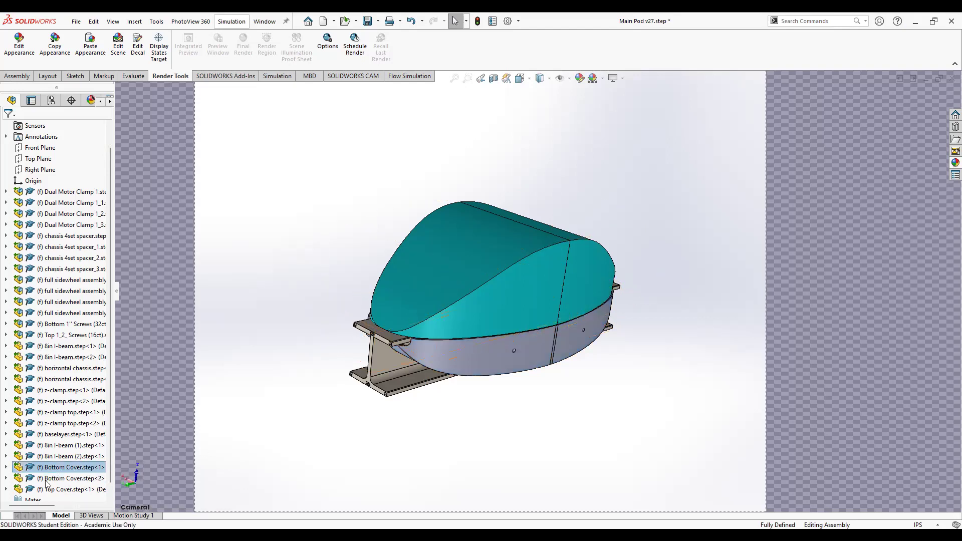
pyautogui.press('Escape')
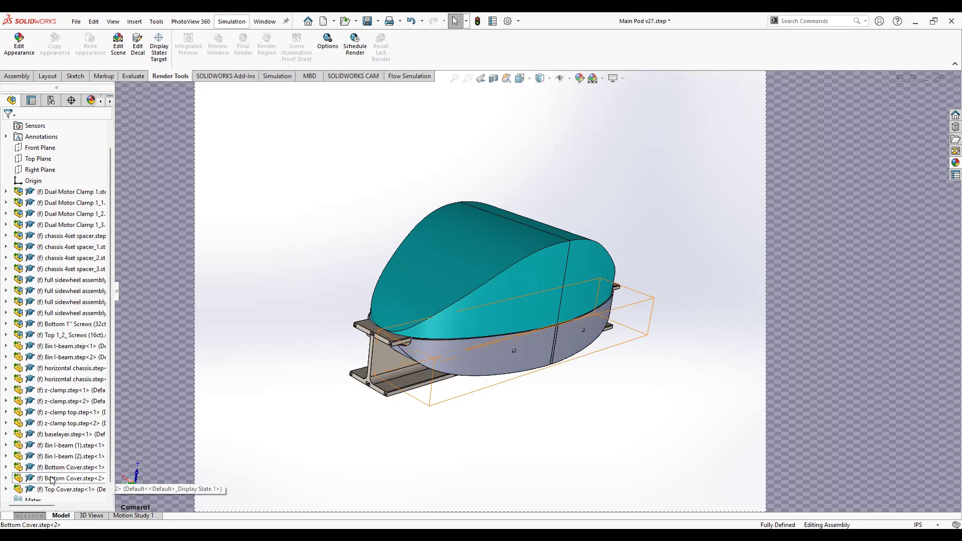
pyautogui.rightClick(83, 483)
pyautogui.moveTo(83, 483)
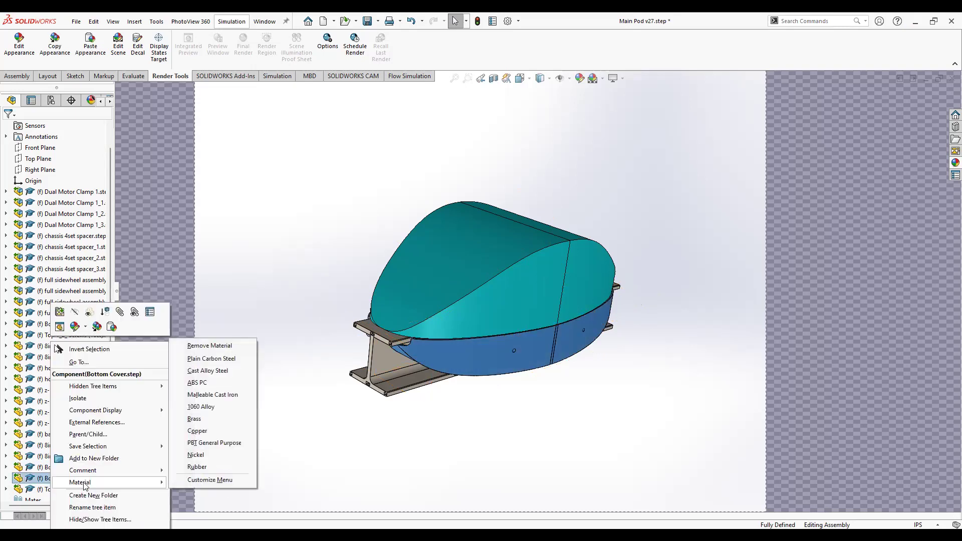
pyautogui.click(197, 381)
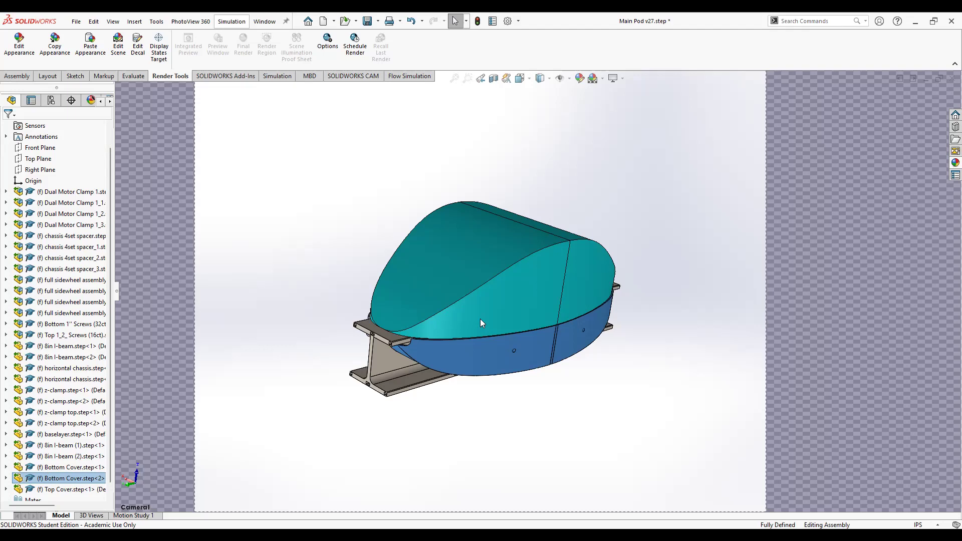
# Step: Create a new folder above the Bottom Cover components in the feature tree and open the render Preview Window
pyautogui.rightClick(86, 465)
pyautogui.click(75, 473)
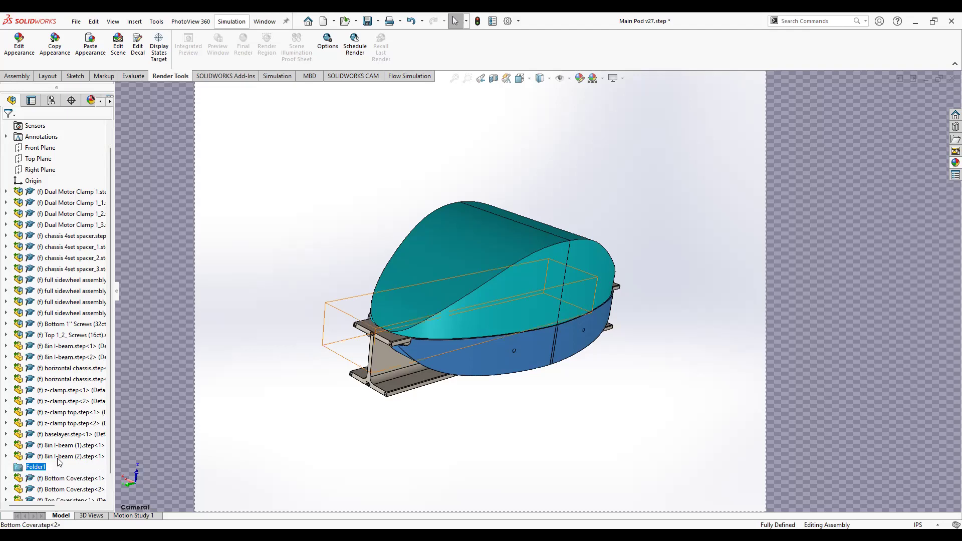
pyautogui.scroll(-1, 63, 471)
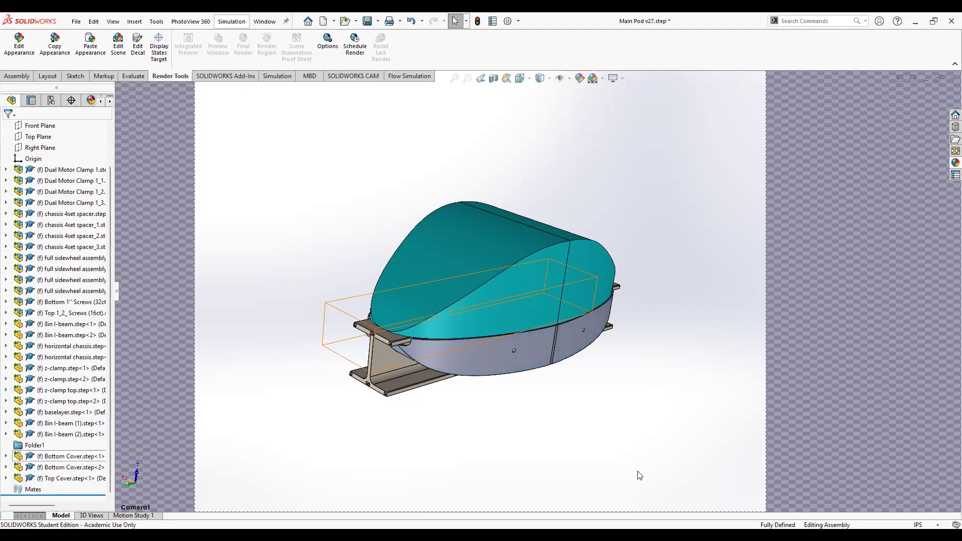
pyautogui.click(214, 396)
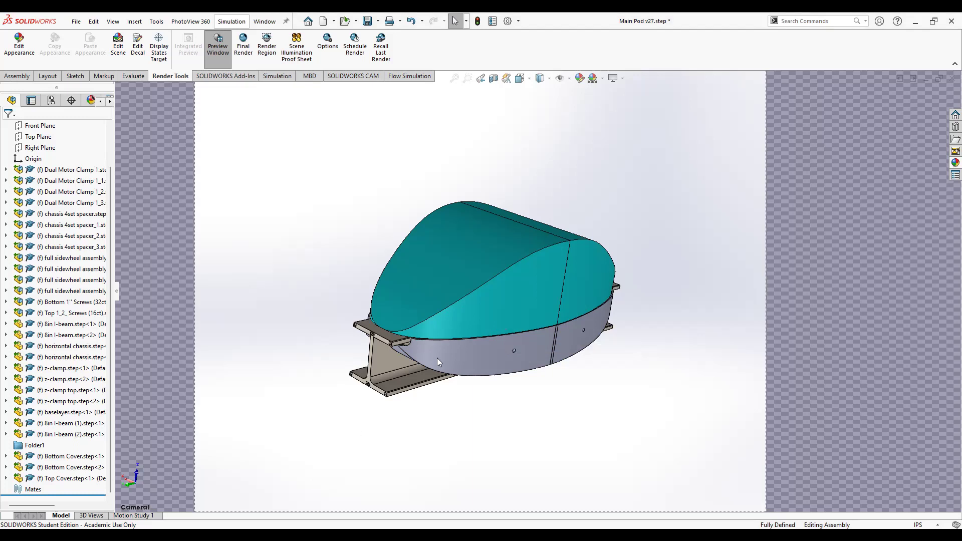
pyautogui.click(57, 478)
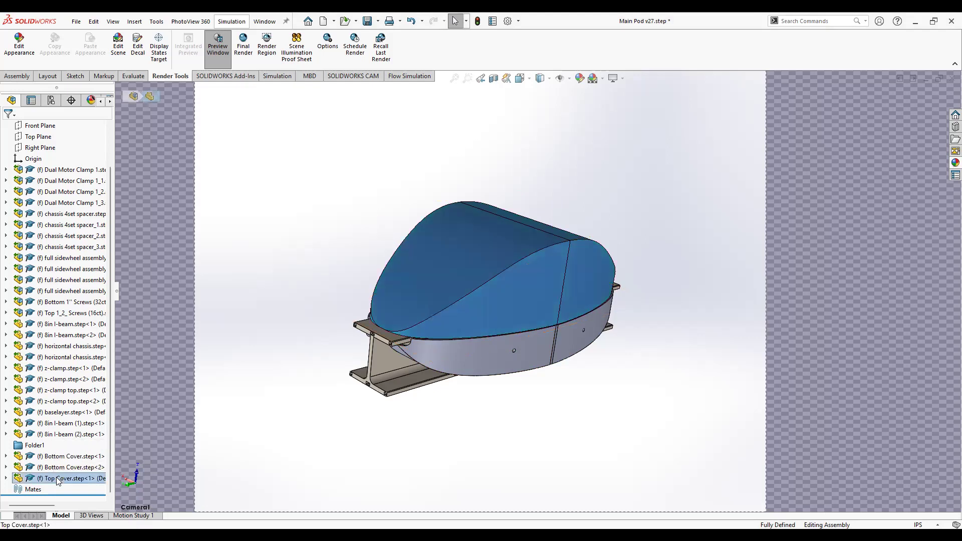
pyautogui.rightClick(166, 503)
pyautogui.moveTo(100, 482)
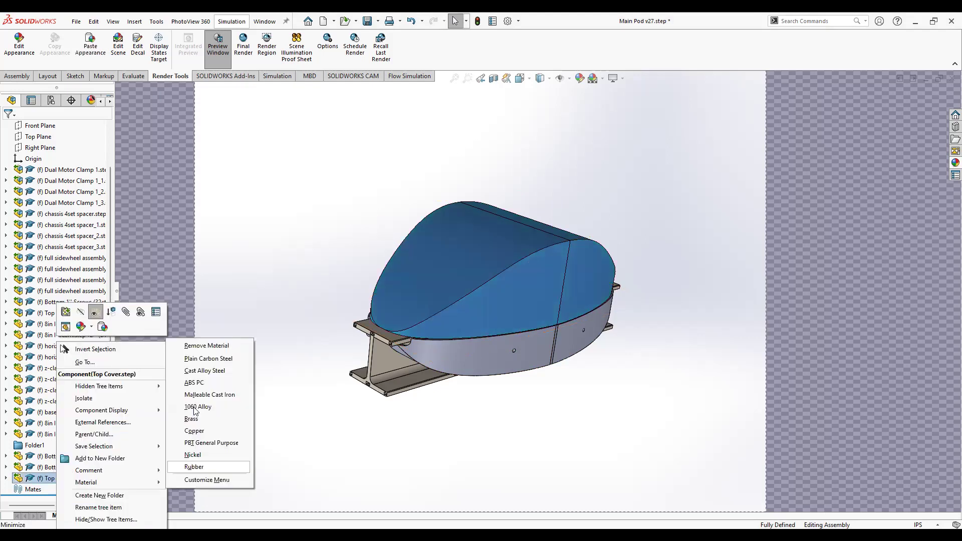
pyautogui.click(261, 454)
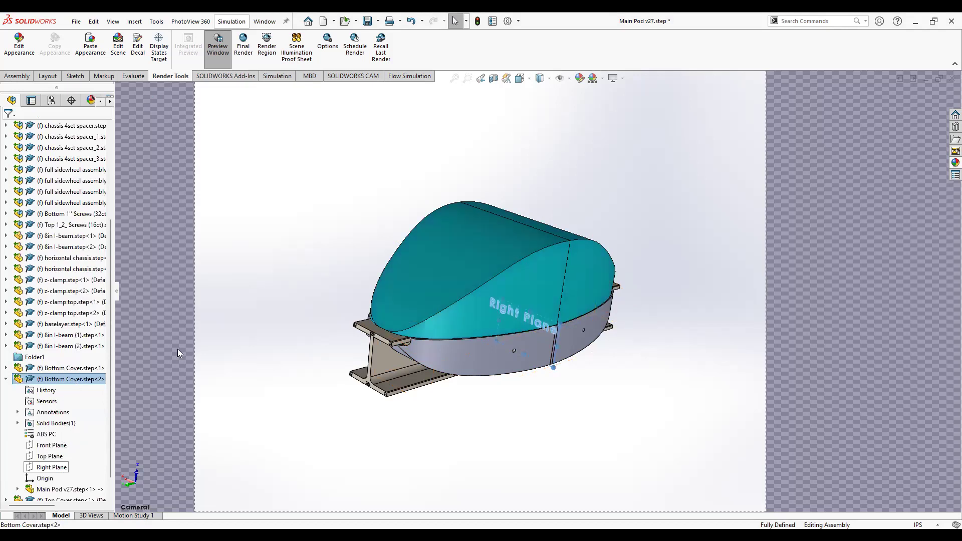
# Step: Look through the plastics in the material library for the second Bottom Cover component
pyautogui.rightClick(44, 434)
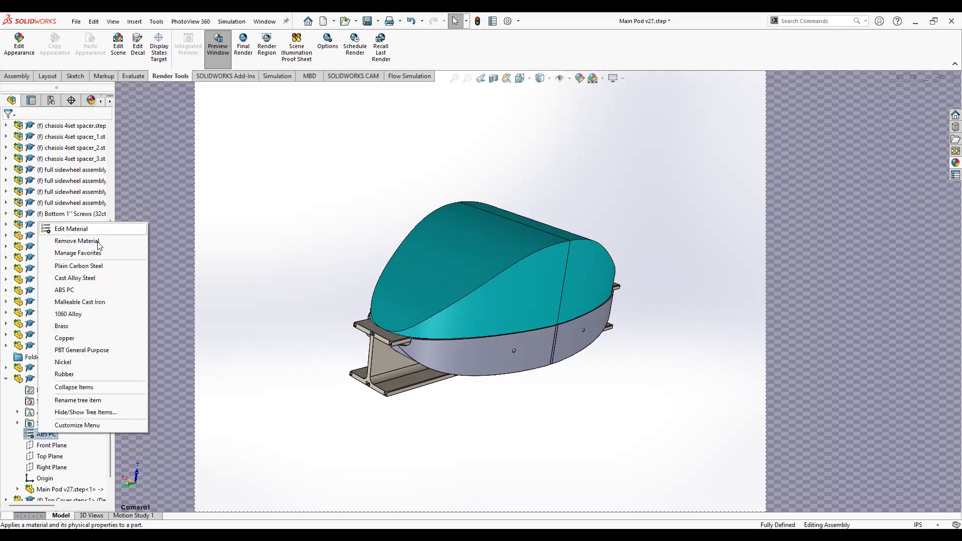
pyautogui.click(73, 439)
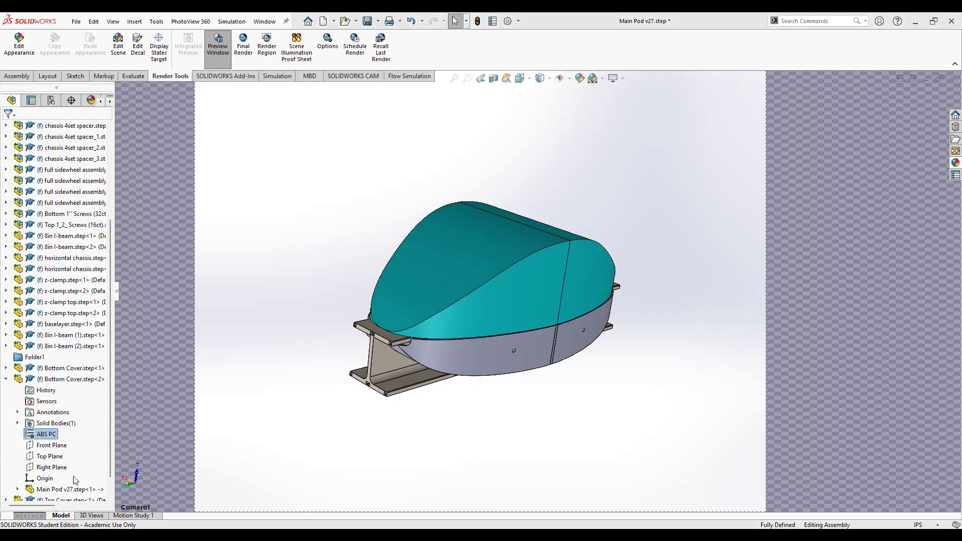
pyautogui.scroll(-3, 325, 326)
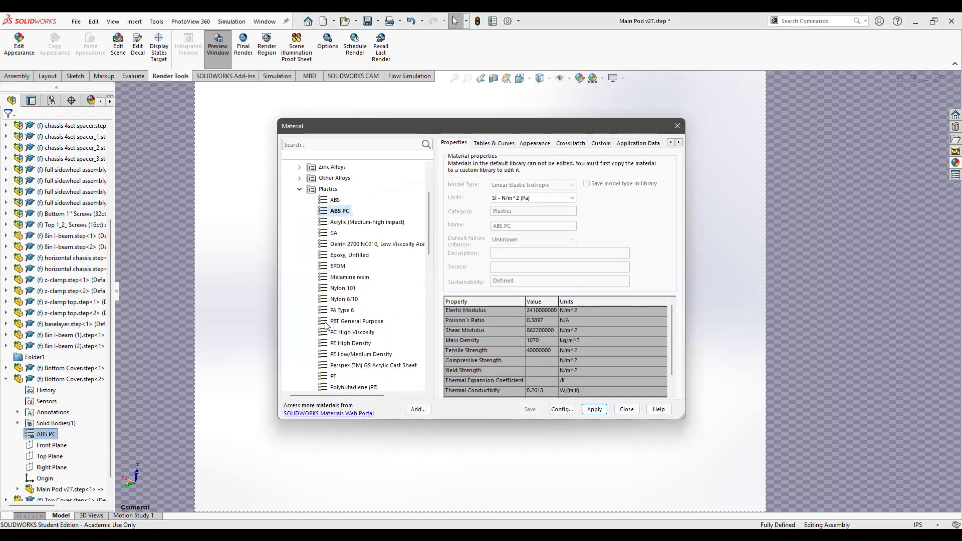
pyautogui.scroll(3, 356, 273)
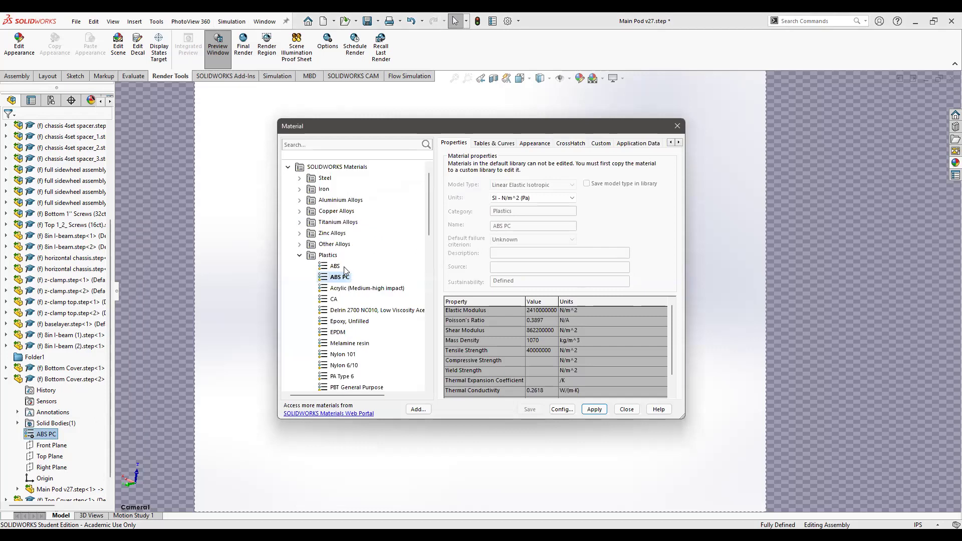
pyautogui.click(677, 129)
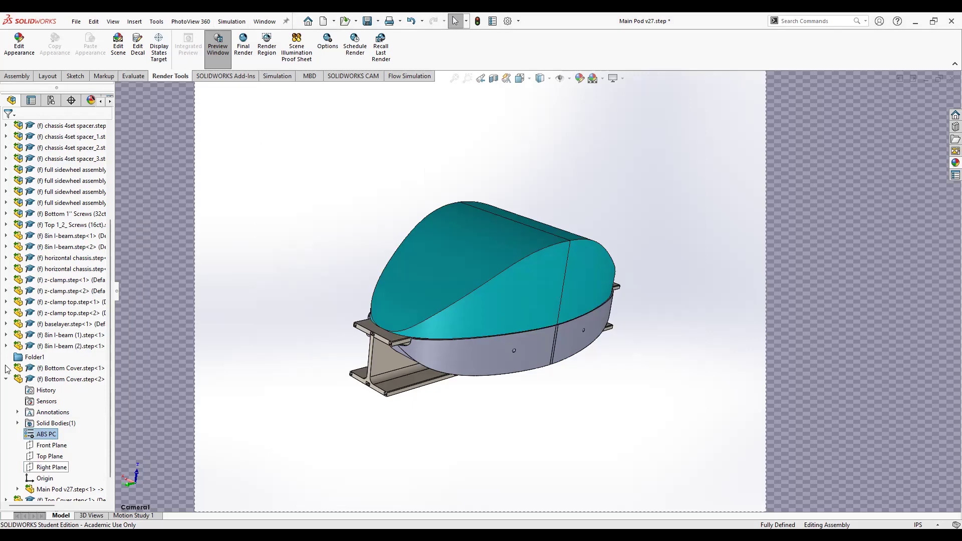
# Step: Change the material of the first Bottom Cover component to ABS from the Plastics category
pyautogui.scroll(-1, 11, 481)
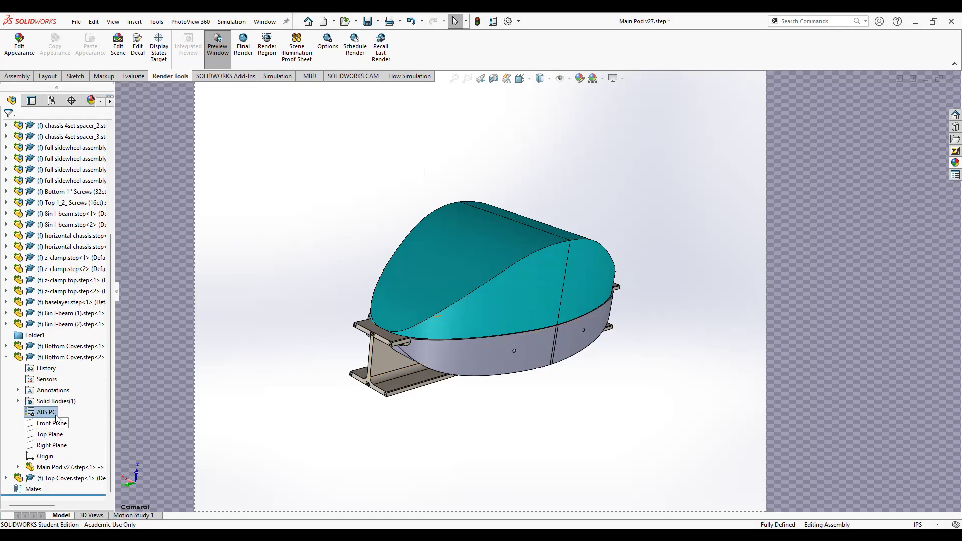
pyautogui.click(5, 346)
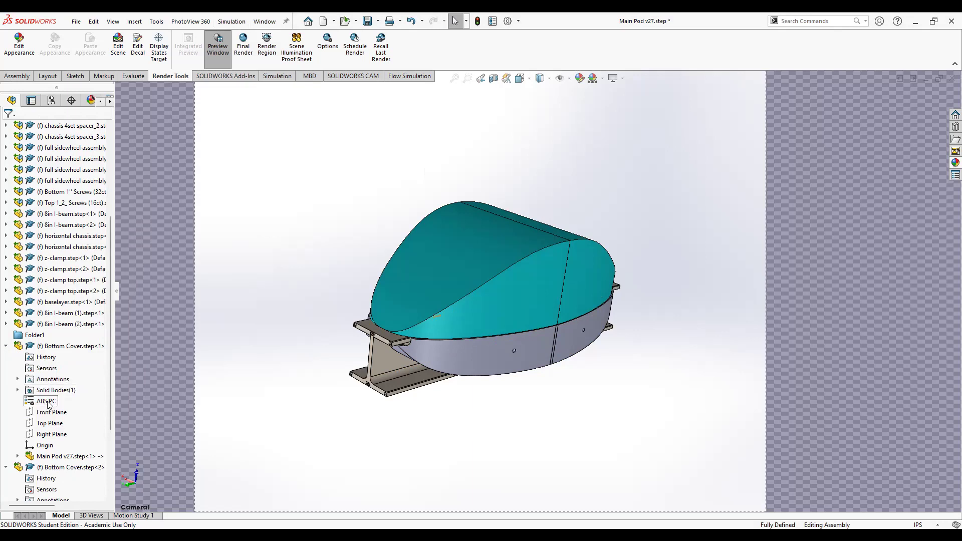
pyautogui.rightClick(48, 403)
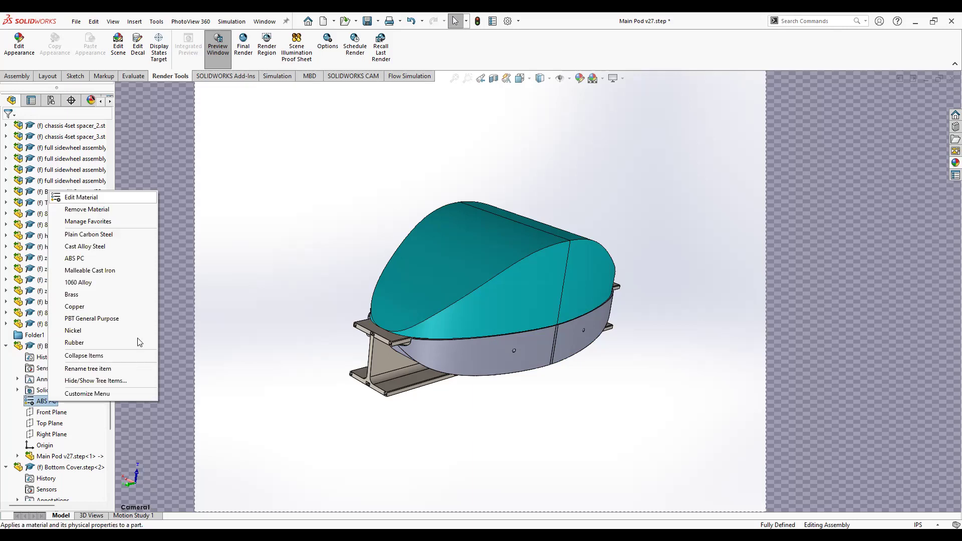
pyautogui.click(480, 294)
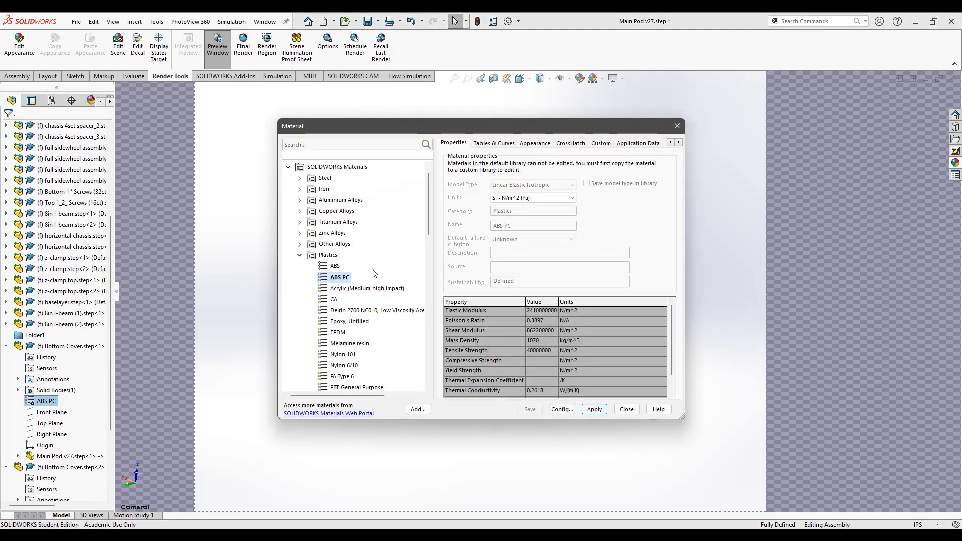
pyautogui.click(336, 265)
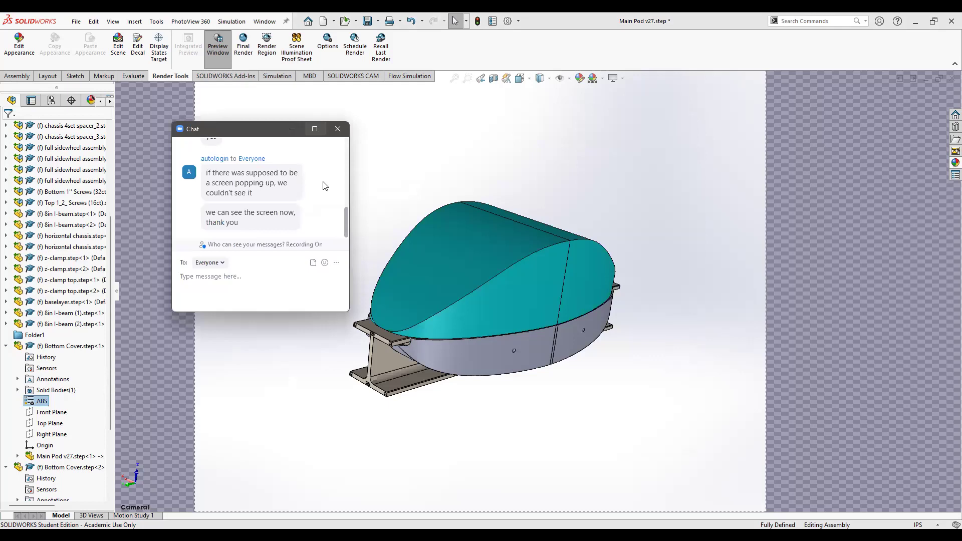
pyautogui.click(587, 534)
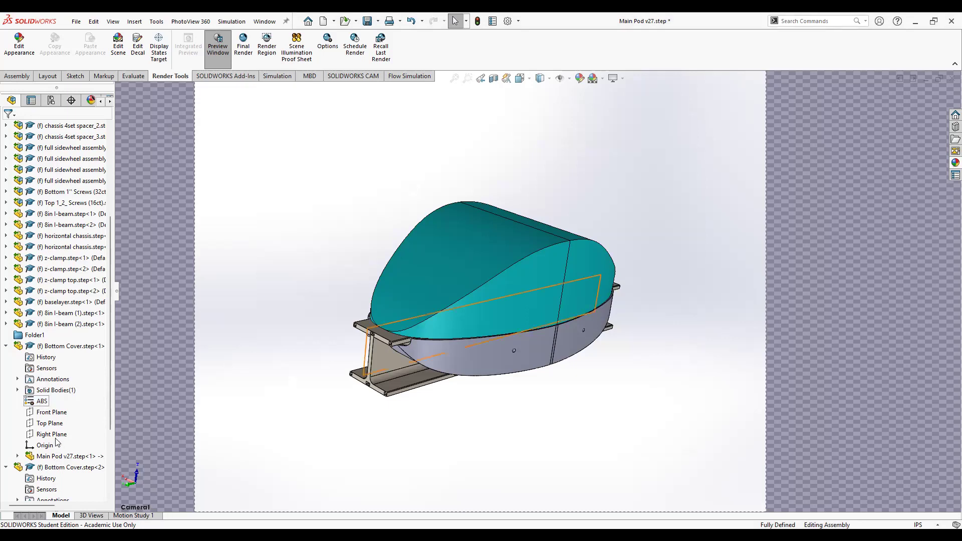
# Step: Change the material of the Top Cover component to ABS from the Plastics category
pyautogui.scroll(-2, 47, 412)
pyautogui.scroll(-2, 45, 412)
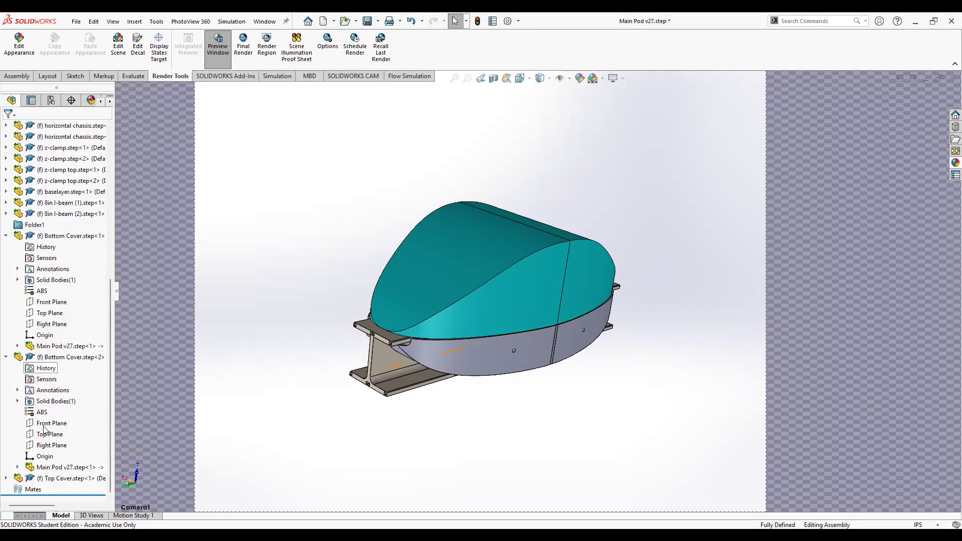
pyautogui.click(6, 478)
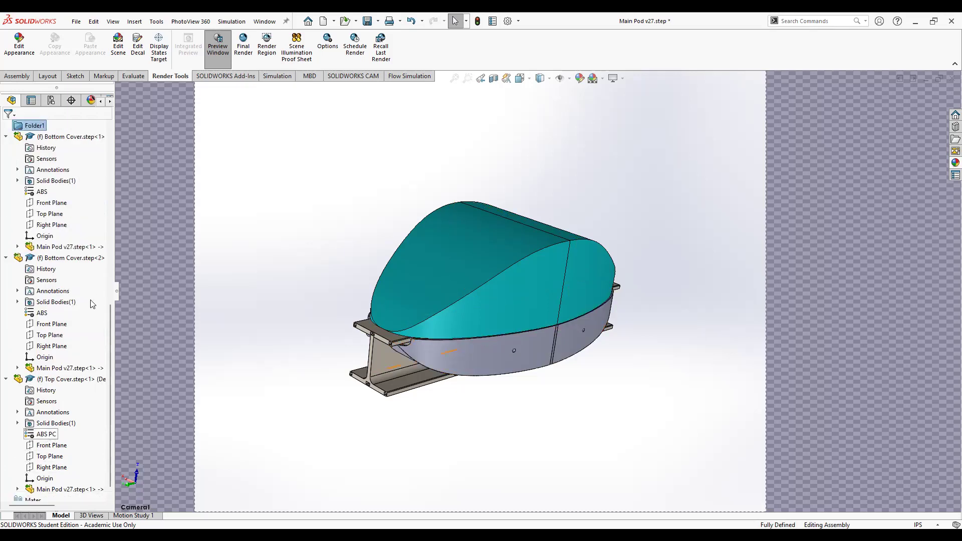
pyautogui.rightClick(46, 434)
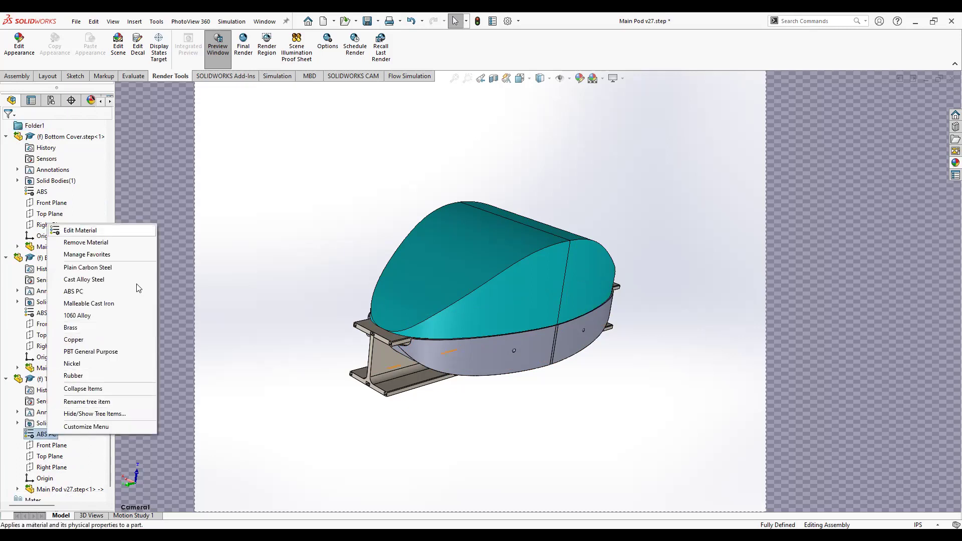
pyautogui.click(251, 338)
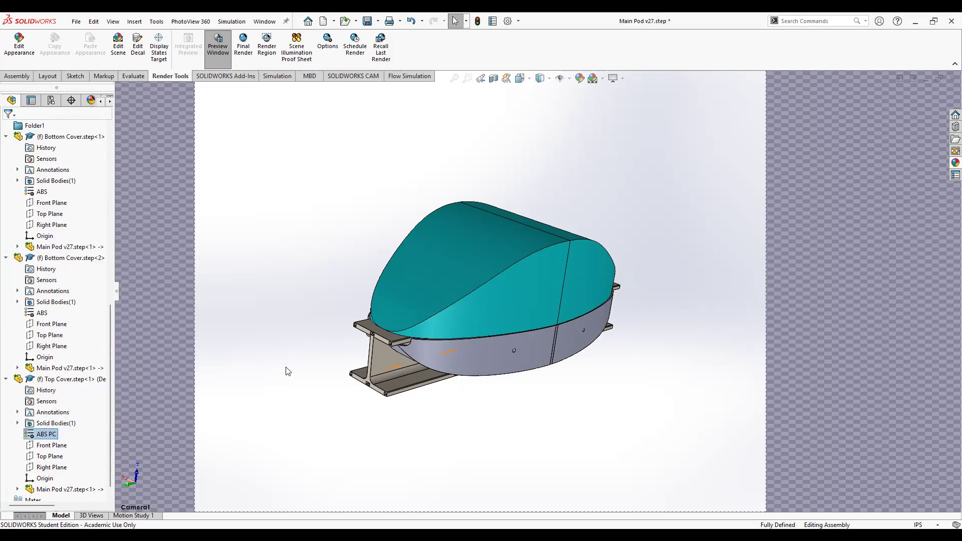
pyautogui.doubleClick(42, 435)
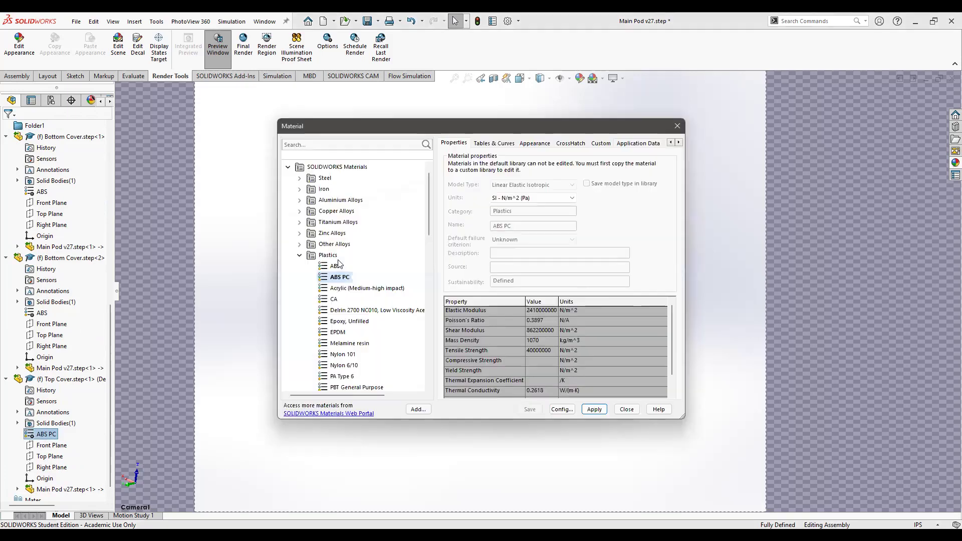
pyautogui.click(334, 266)
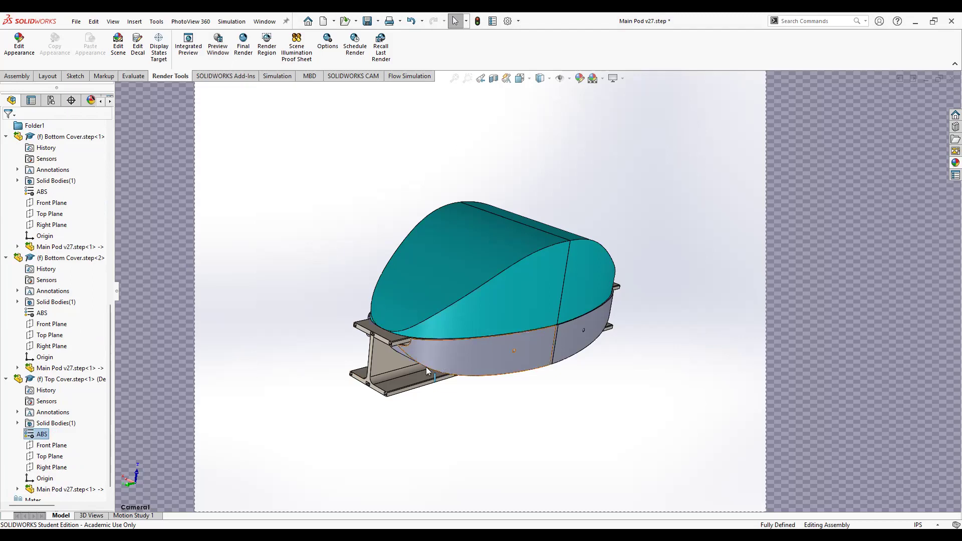
# Step: Close the Main Pod v27 assembly document
pyautogui.click(947, 79)
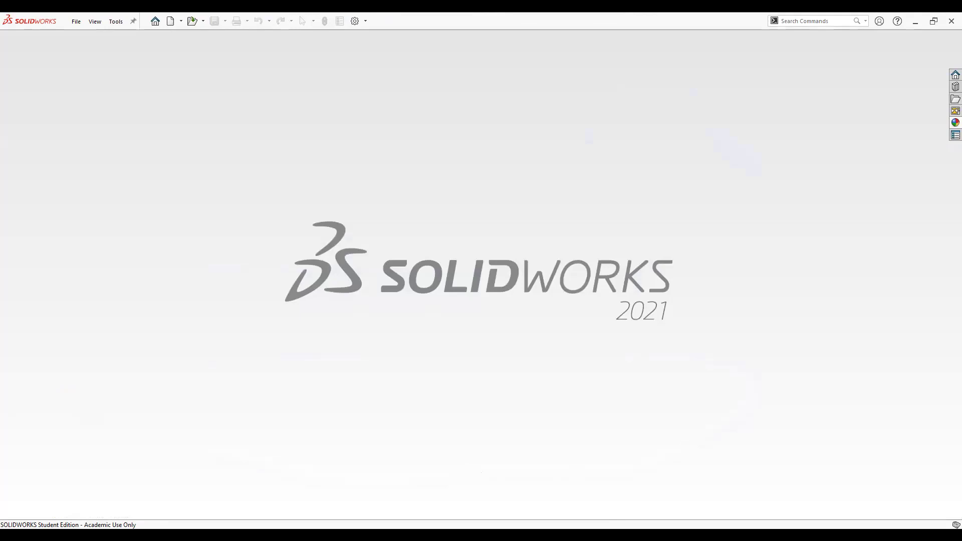
pyautogui.click(76, 21)
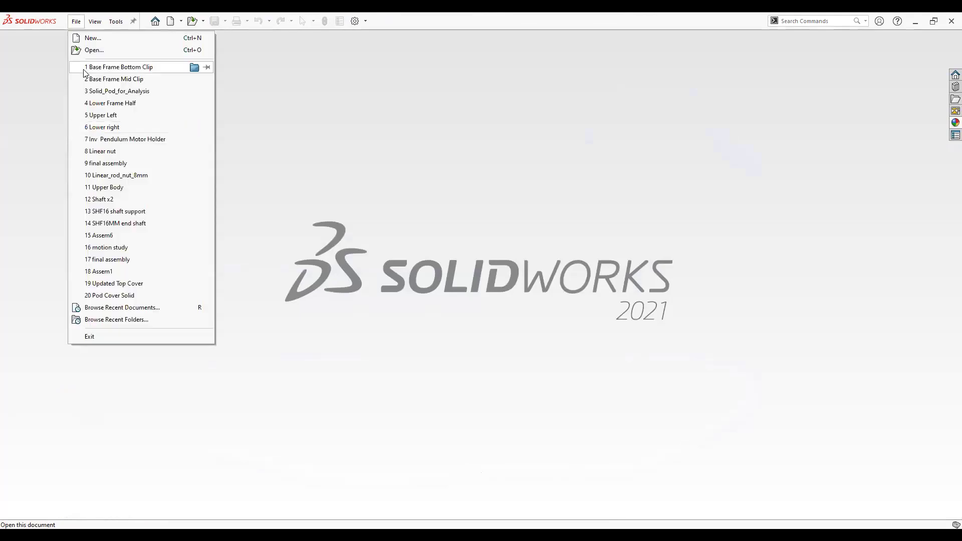
pyautogui.click(12, 164)
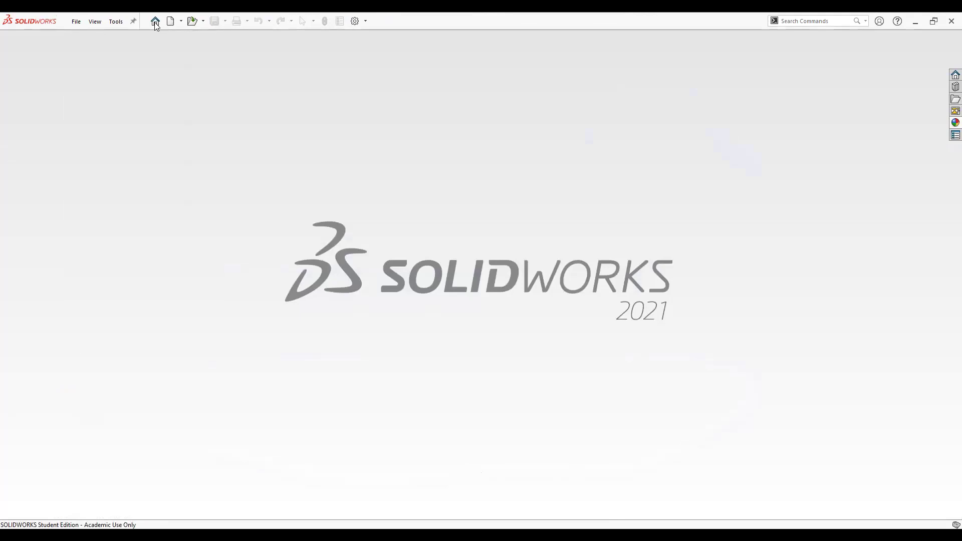
pyautogui.click(76, 21)
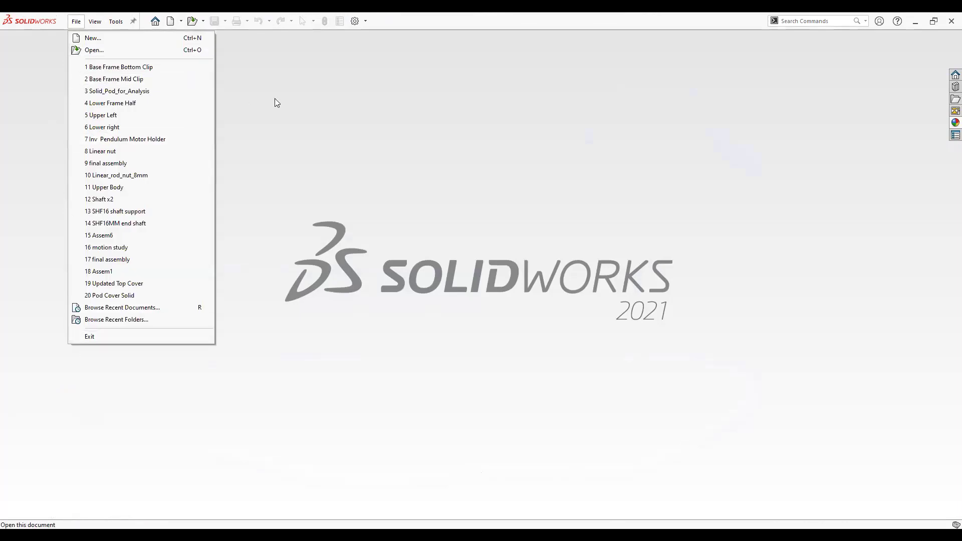
pyautogui.press('Escape')
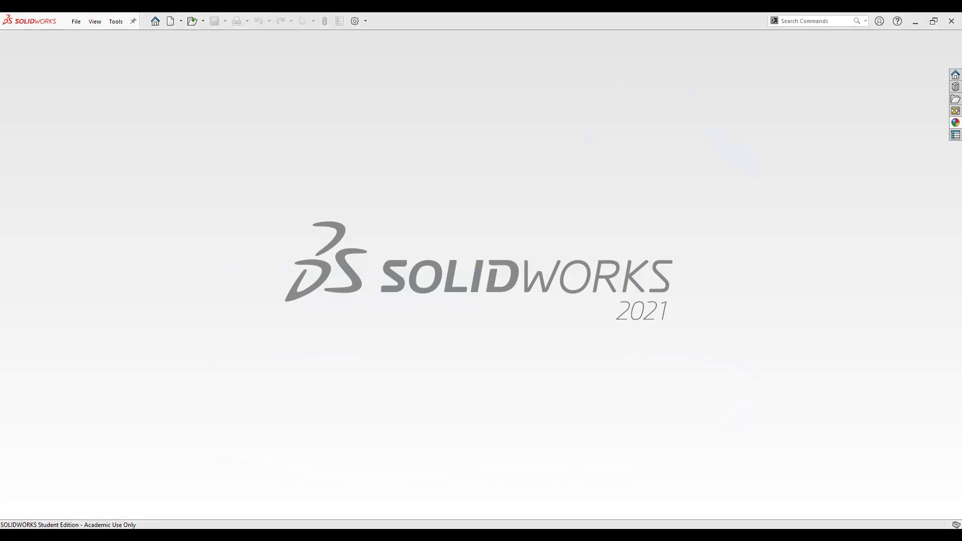
# Step: Browse the Downloads folder for a model file to open, leaving without opening one
pyautogui.click(80, 22)
pyautogui.click(94, 49)
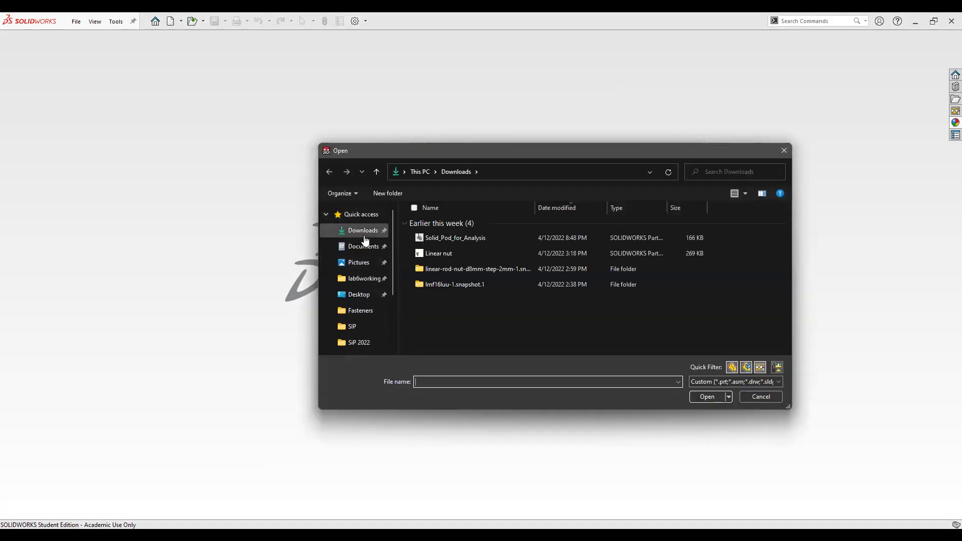
pyautogui.click(358, 237)
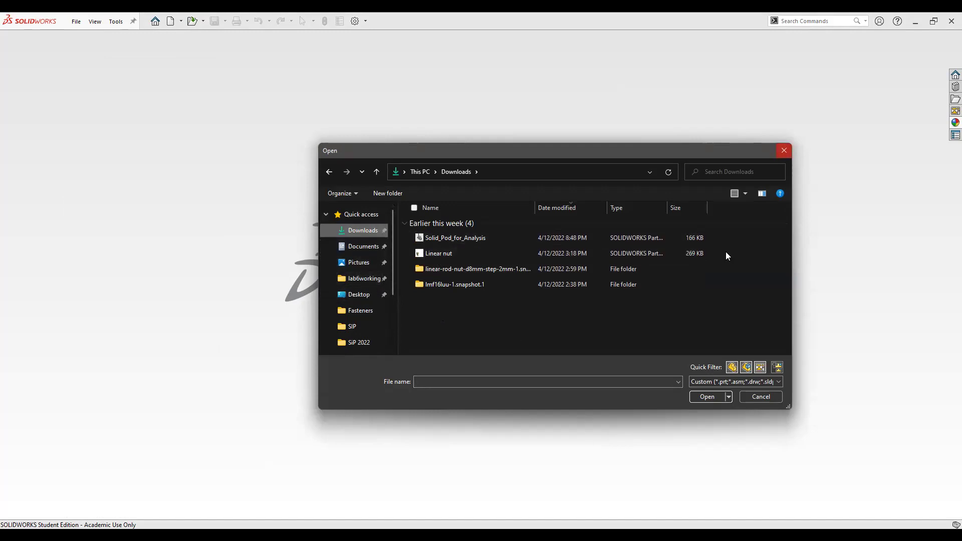
pyautogui.press('Escape')
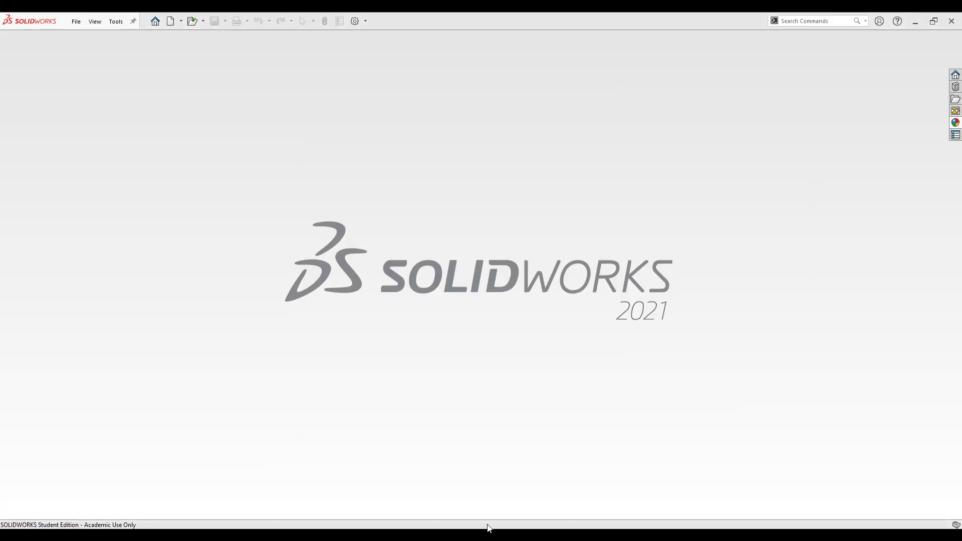
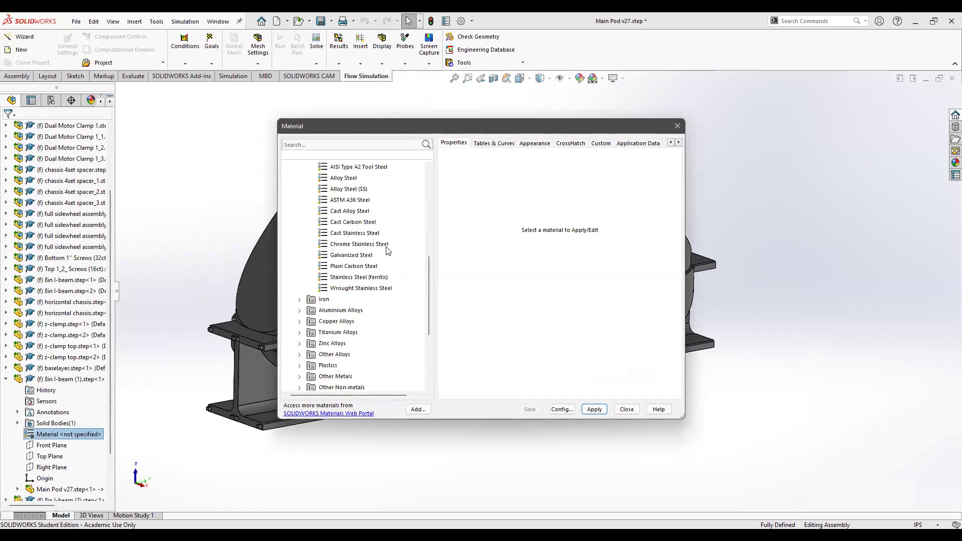
# Step: Apply the 1060 Alloy material from the Aluminium Alloys category to the 8in I-beam (1) component
pyautogui.click(299, 212)
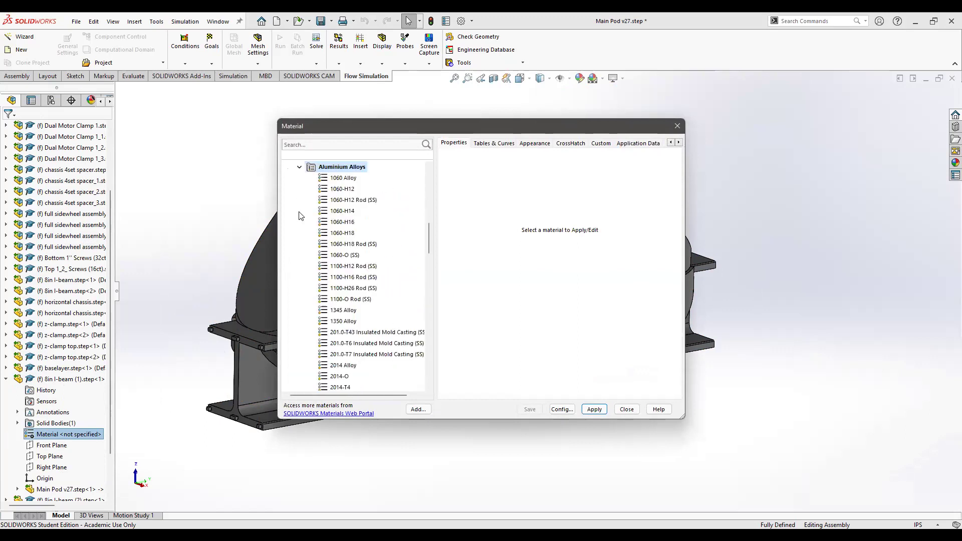
pyautogui.click(349, 178)
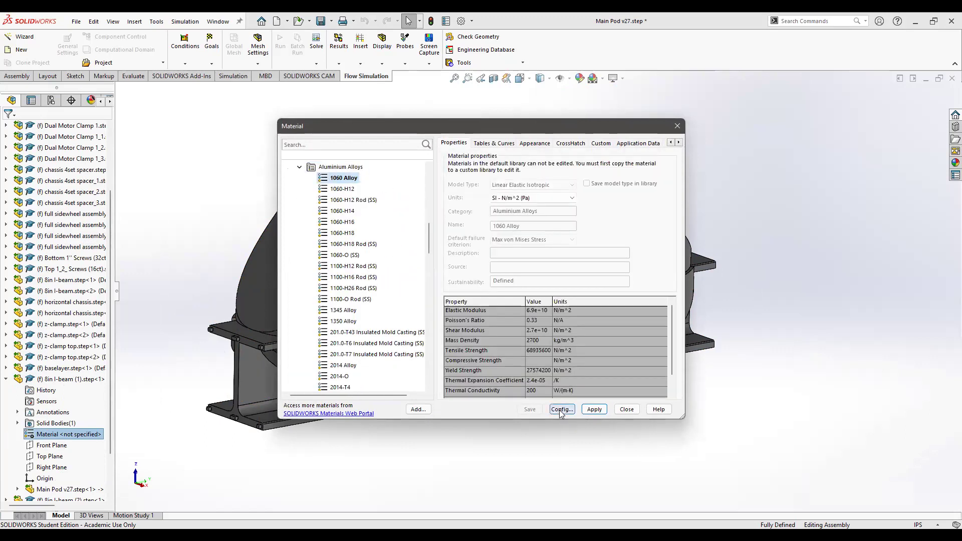
pyautogui.click(590, 410)
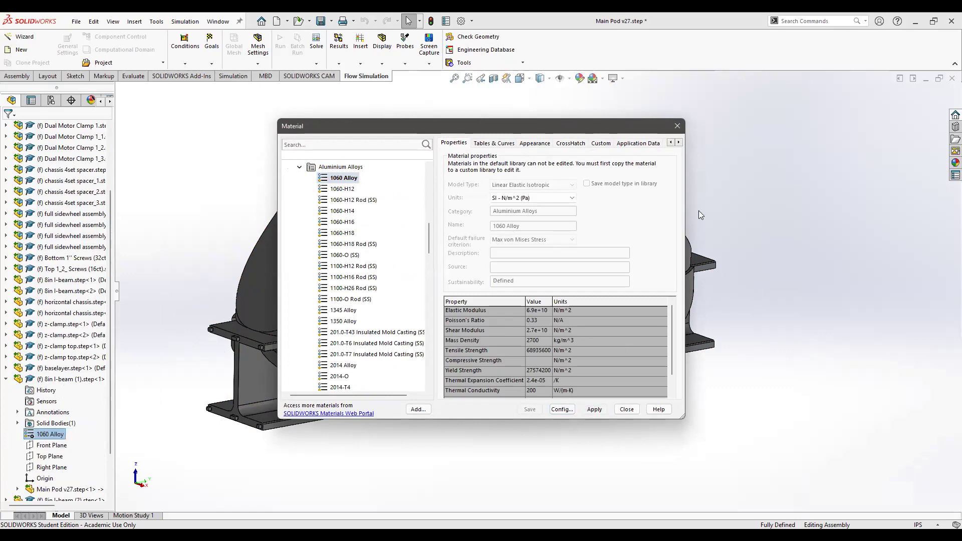
pyautogui.click(677, 126)
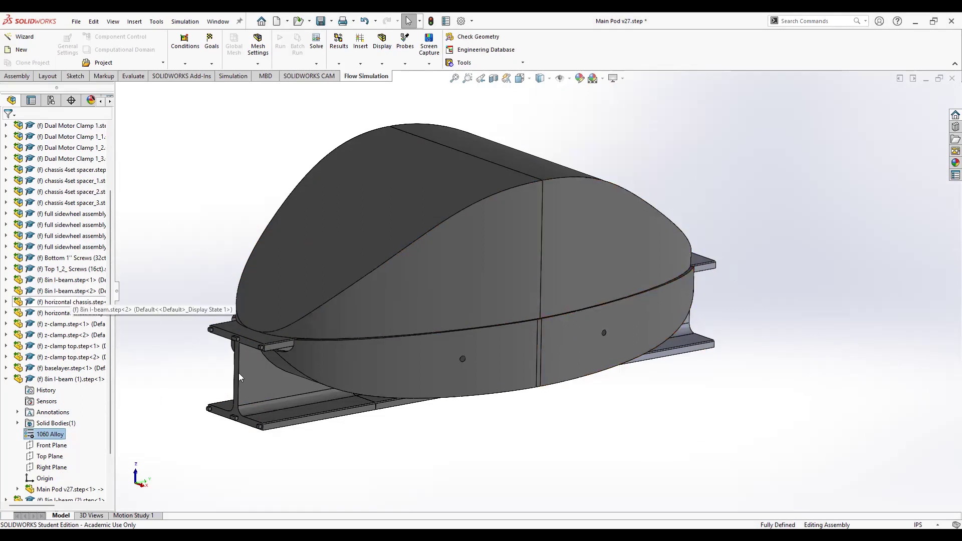
# Step: Apply the 1060 Alloy material from the Aluminium Alloys category to the 8in I-beam (2) component
pyautogui.scroll(-2, 72, 389)
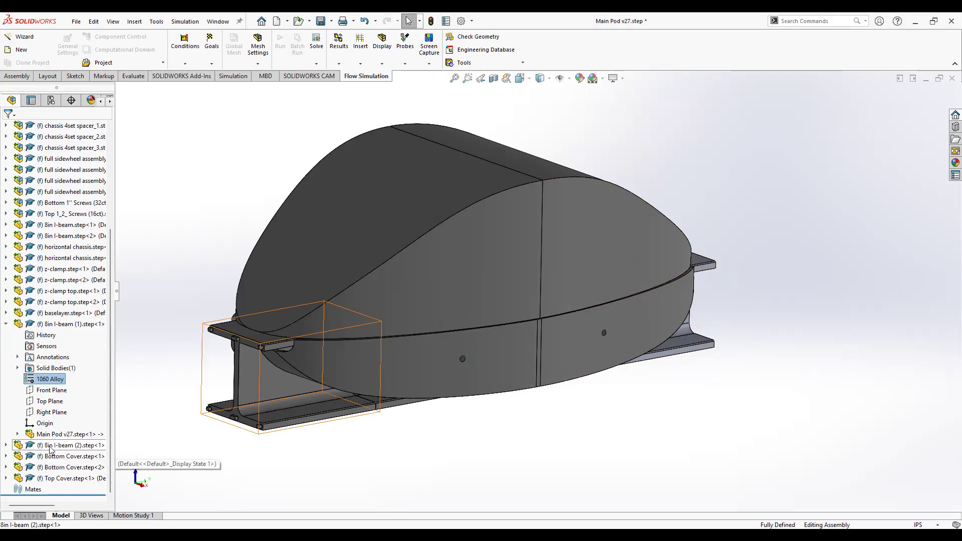
pyautogui.click(50, 445)
pyautogui.click(6, 445)
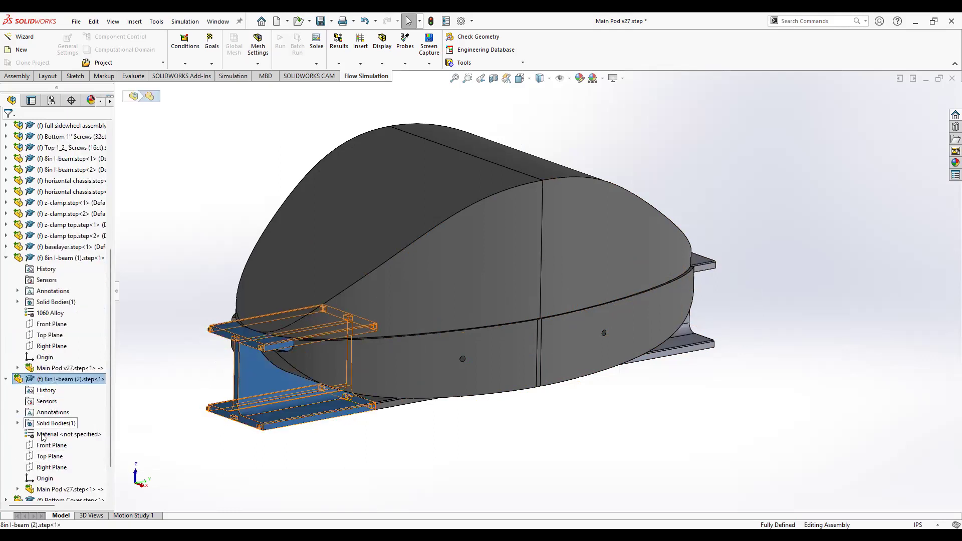
pyautogui.rightClick(44, 437)
pyautogui.click(76, 241)
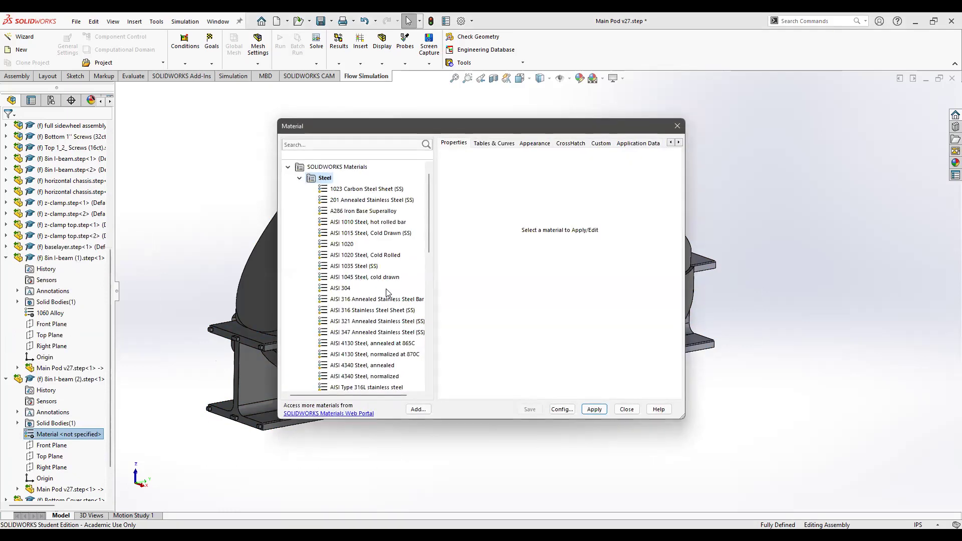
pyautogui.scroll(-7, 337, 192)
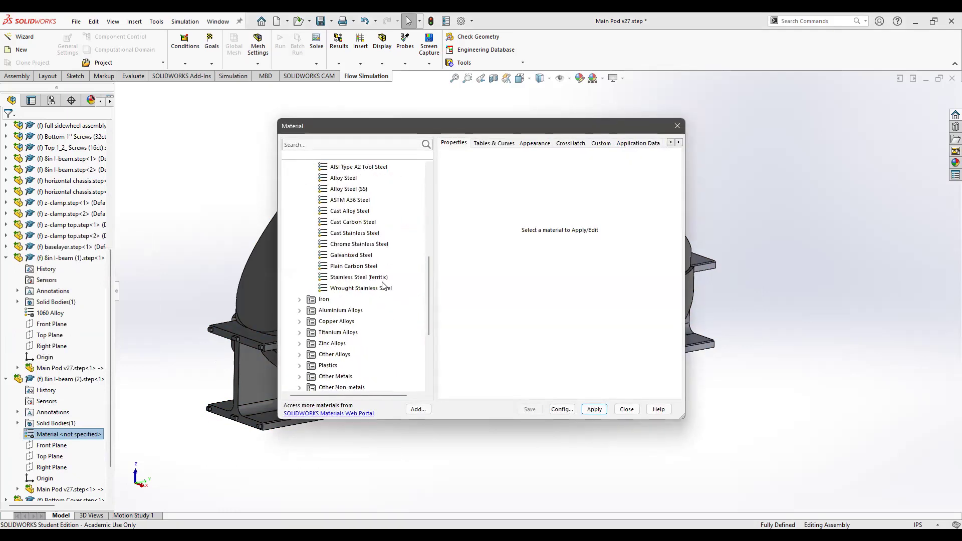
pyautogui.click(300, 312)
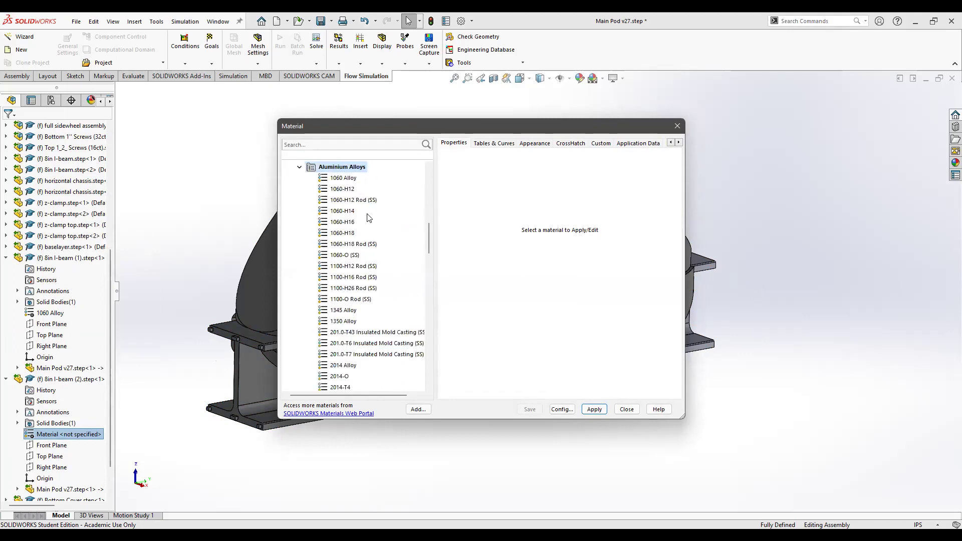
pyautogui.click(345, 178)
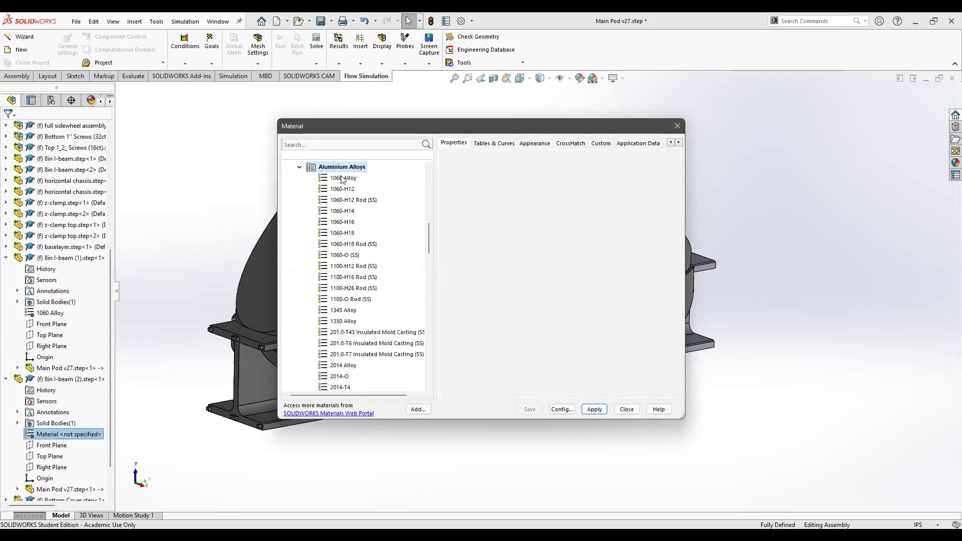
pyautogui.click(591, 409)
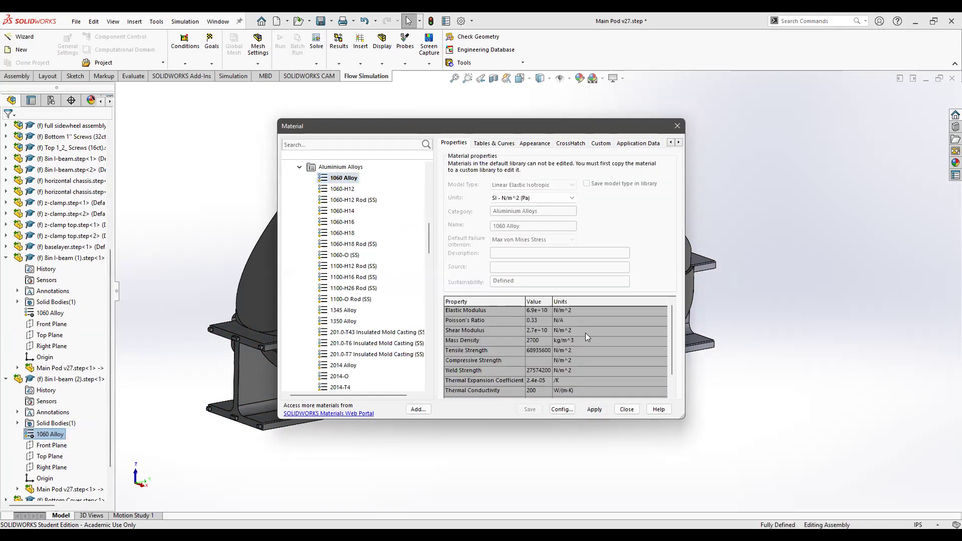
pyautogui.click(676, 125)
pyautogui.scroll(1, 520, 325)
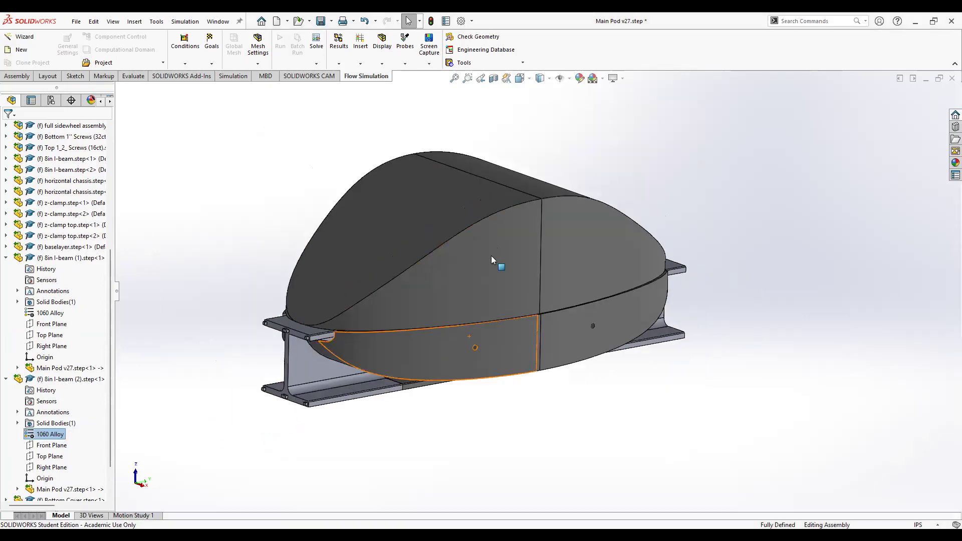
pyautogui.scroll(-1, 474, 284)
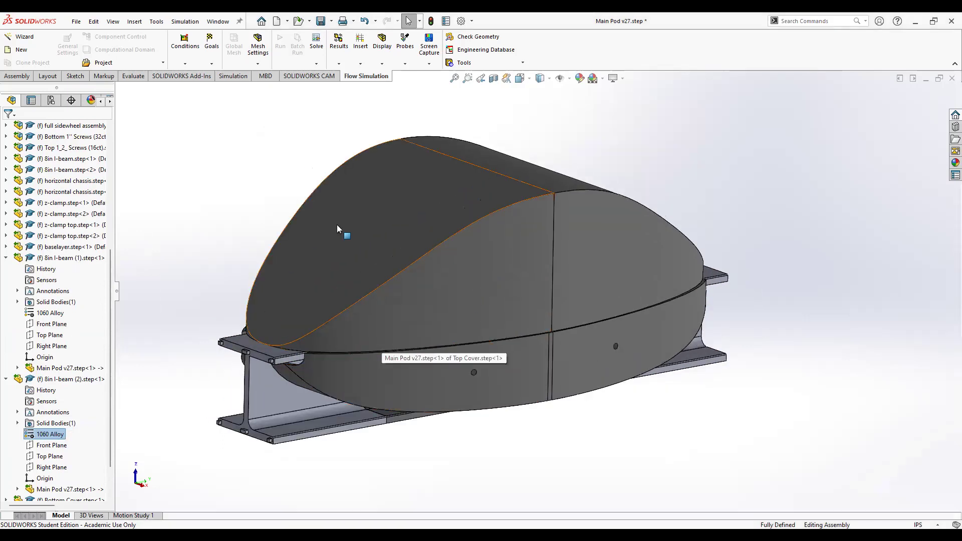
pyautogui.scroll(2, 542, 220)
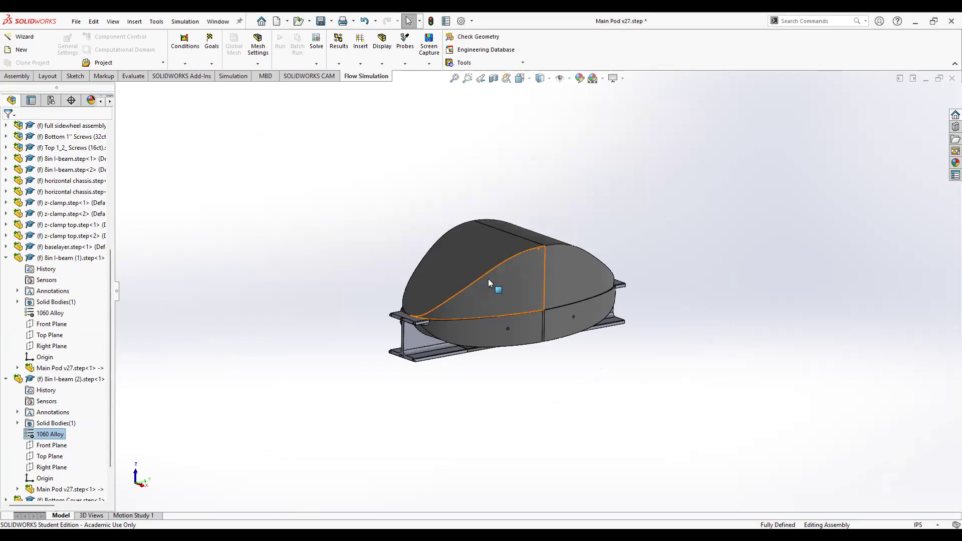
pyautogui.scroll(-1, 488, 279)
pyautogui.scroll(1, 556, 266)
pyautogui.scroll(-1, 556, 265)
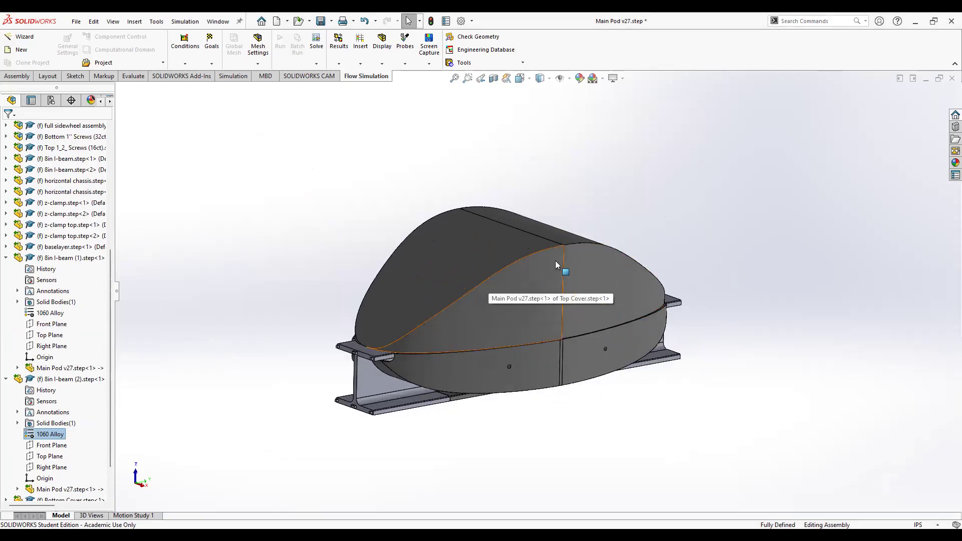
# Step: Collapse the 8in I-beam (2) and 8in I-beam (1) components in the assembly tree
pyautogui.scroll(-2, 75, 361)
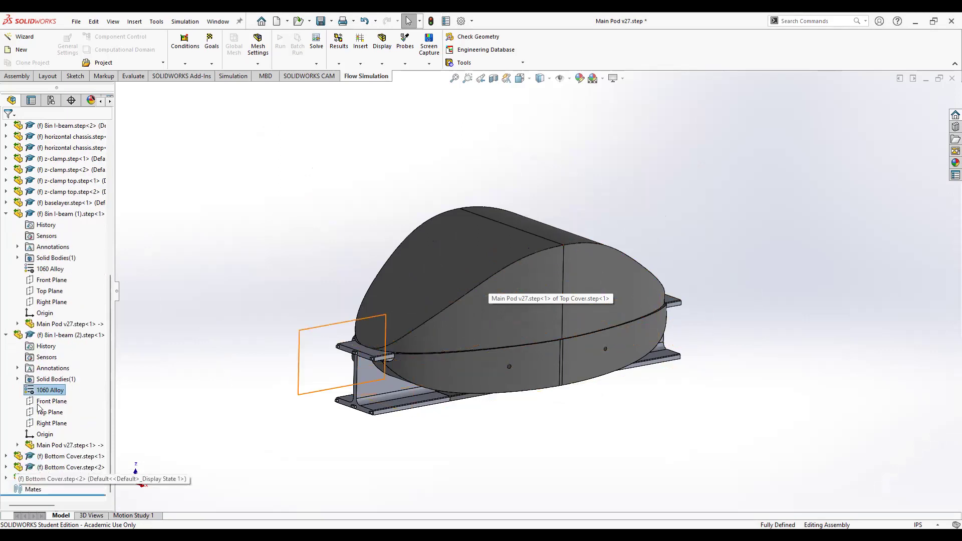
pyautogui.scroll(3, 25, 456)
pyautogui.scroll(-3, 29, 461)
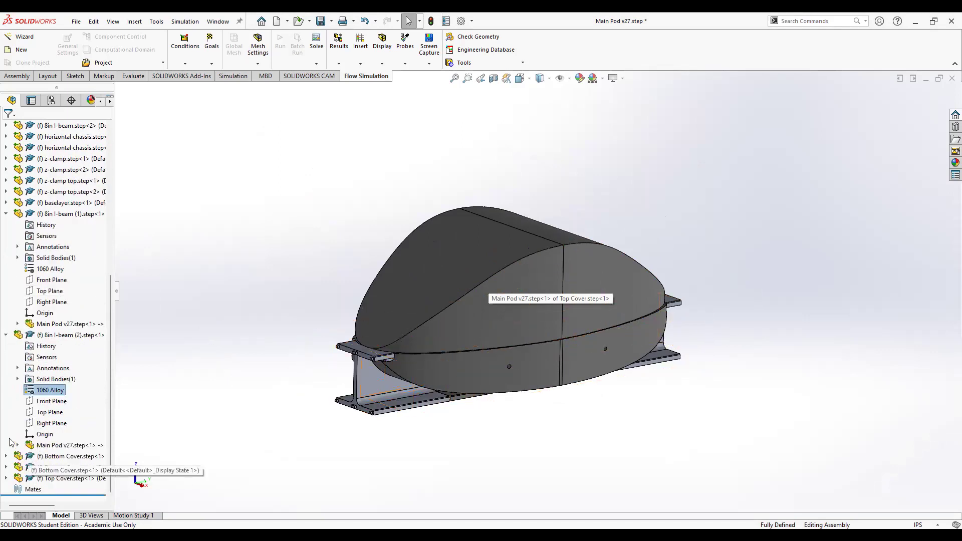
pyautogui.click(5, 335)
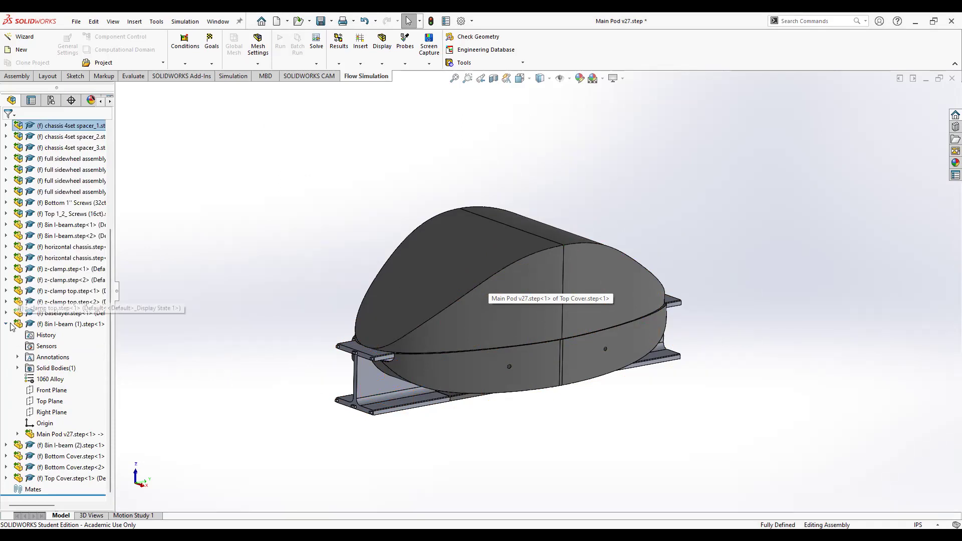
pyautogui.click(6, 324)
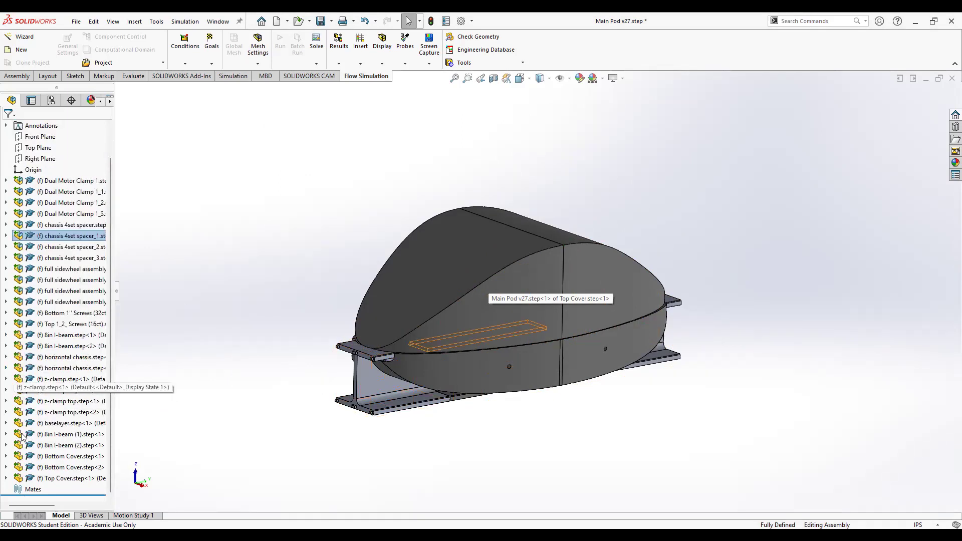
# Step: Open the material library for the Top Cover component and browse its Custom Materials, Other Non-metals and Other Metals categories
pyautogui.click(6, 479)
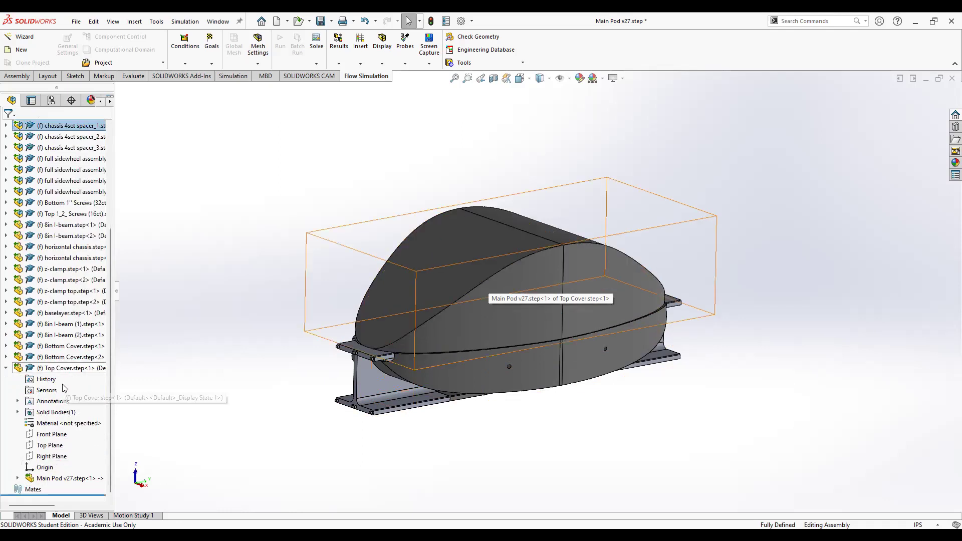
pyautogui.click(98, 232)
pyautogui.scroll(-6, 358, 327)
pyautogui.scroll(-4, 357, 326)
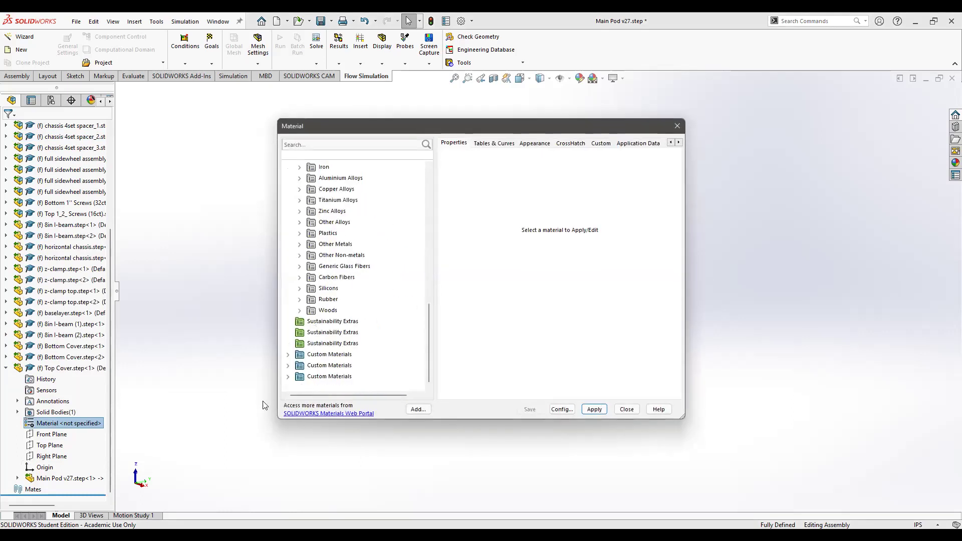
pyautogui.click(287, 355)
pyautogui.click(299, 365)
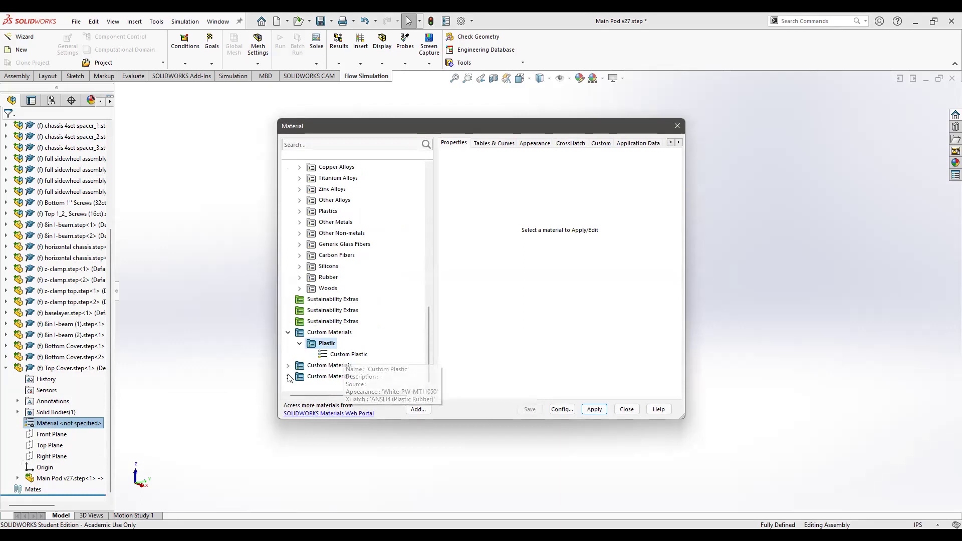
pyautogui.scroll(2, 351, 354)
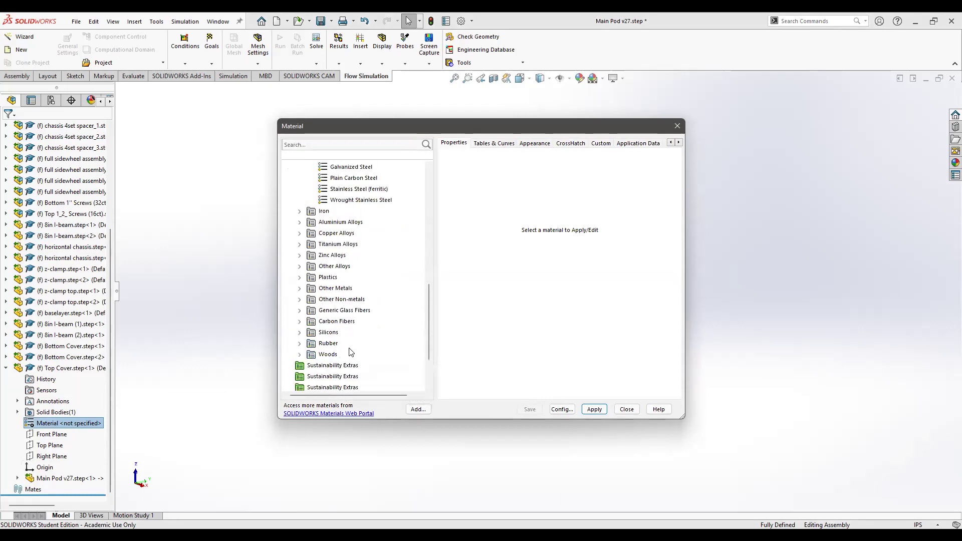
pyautogui.click(300, 300)
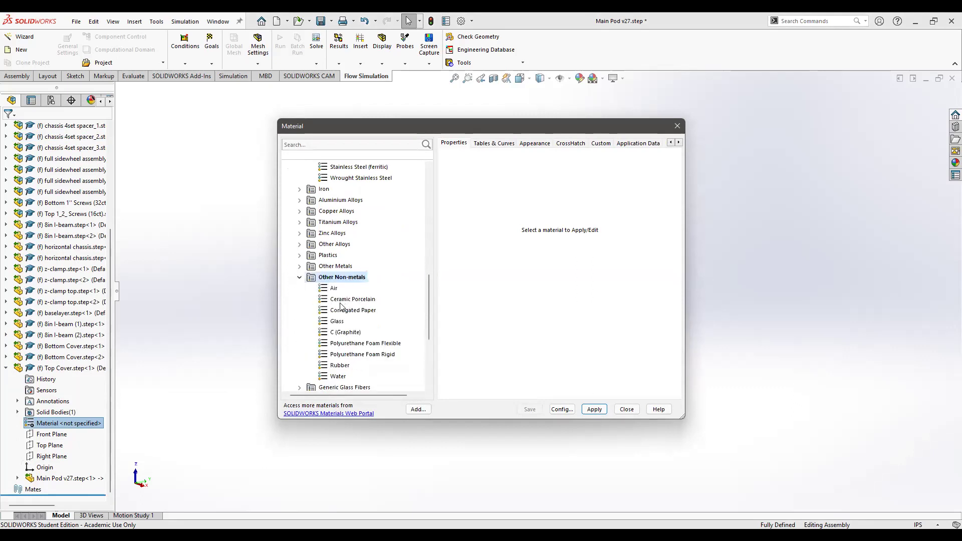
pyautogui.click(299, 266)
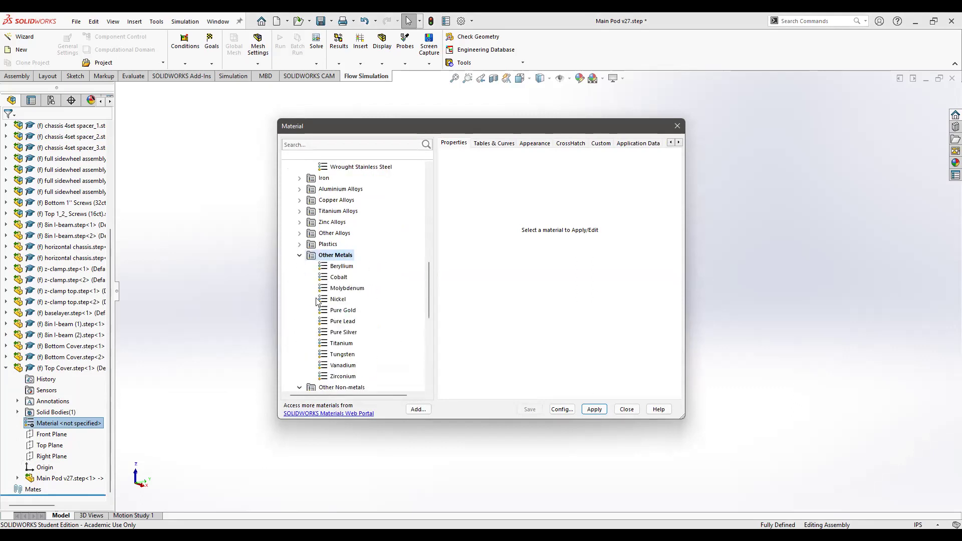
pyautogui.scroll(-3, 316, 301)
pyautogui.scroll(-2, 334, 337)
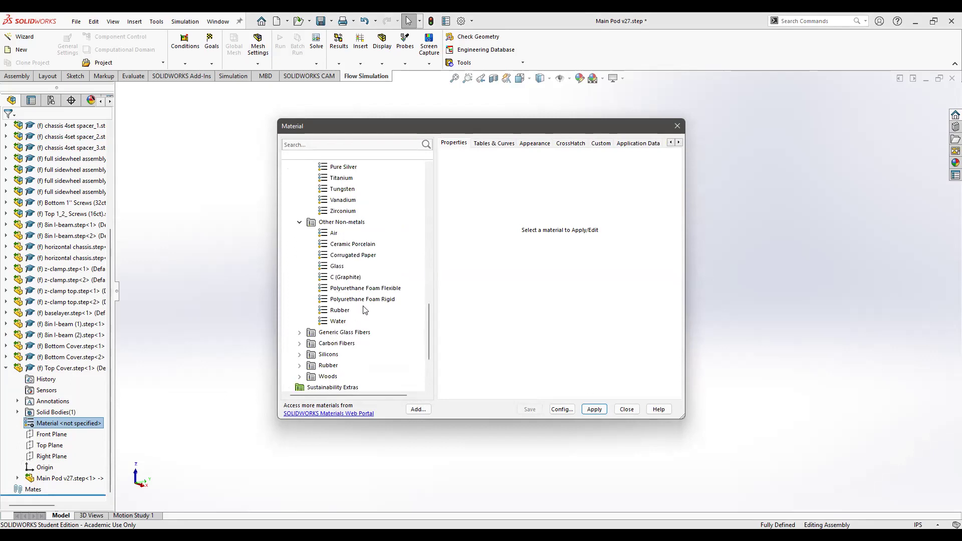
pyautogui.scroll(-3, 359, 256)
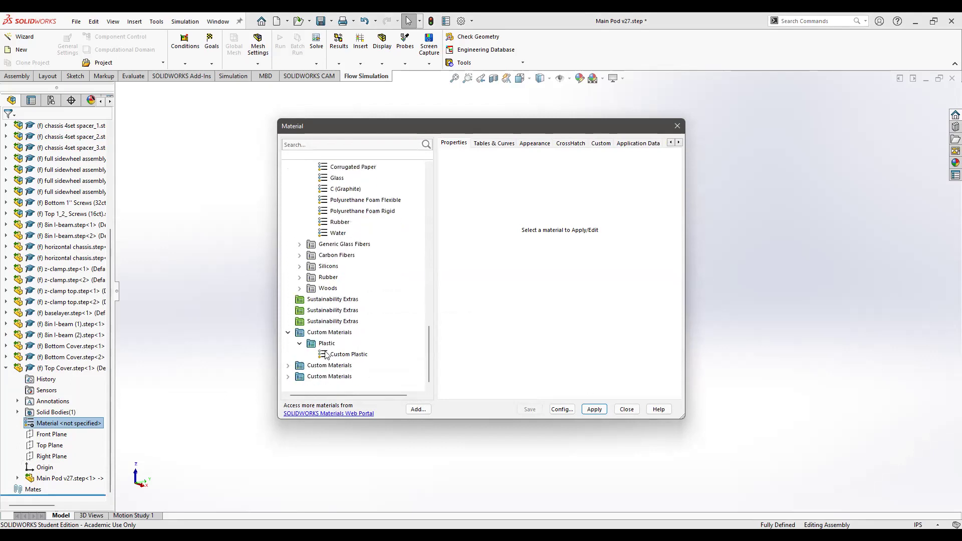
# Step: Examine the Custom Plastic material's properties and the contents of the second Custom Materials library
pyautogui.click(353, 355)
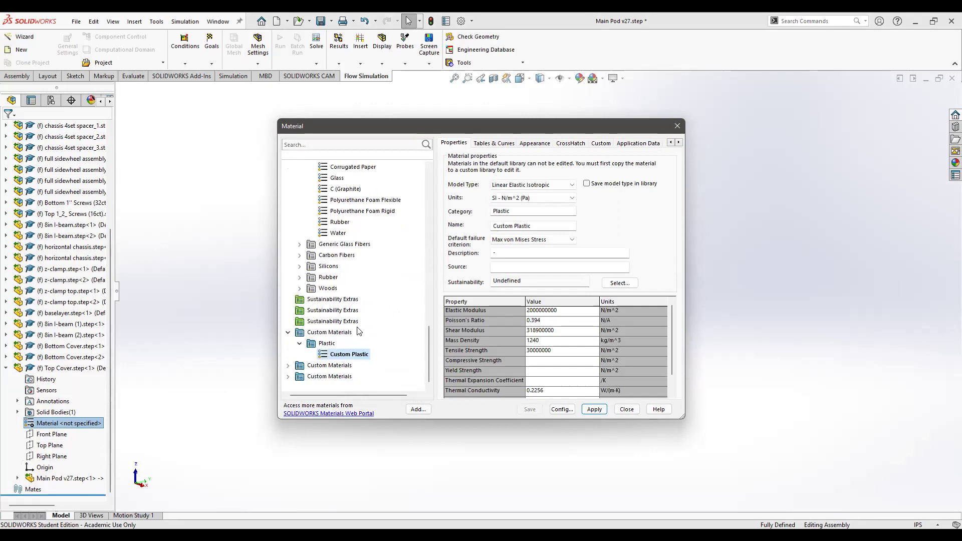
pyautogui.click(288, 366)
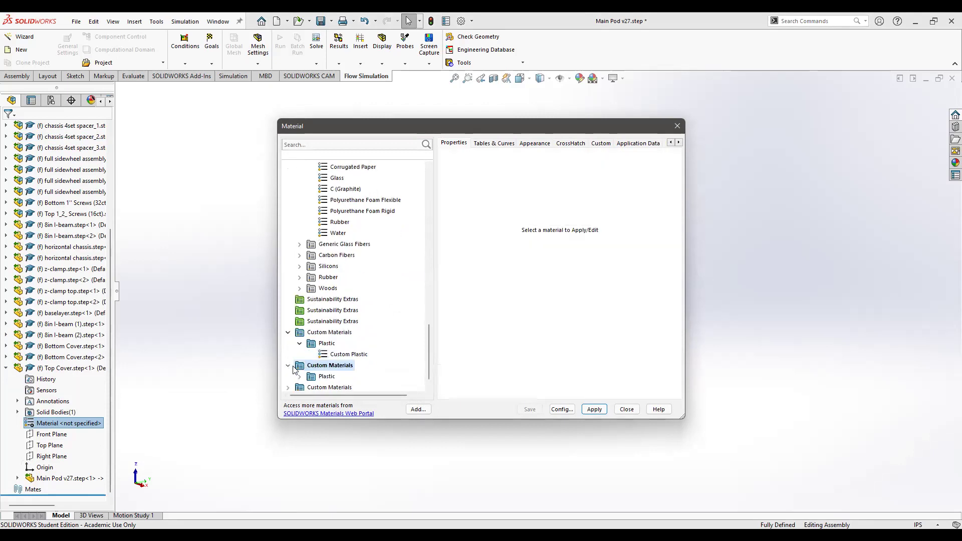
pyautogui.click(302, 377)
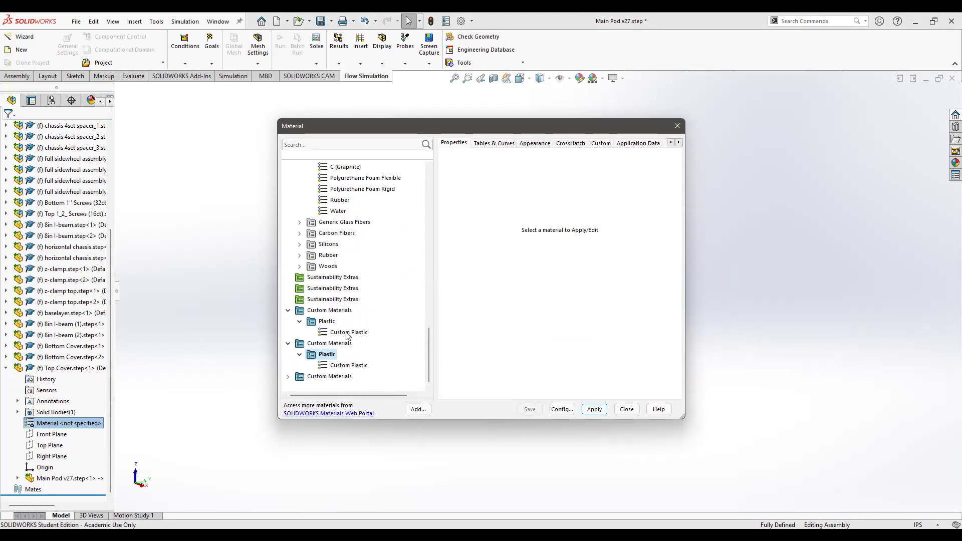
pyautogui.click(349, 333)
pyautogui.scroll(4, 353, 301)
pyautogui.scroll(6, 340, 330)
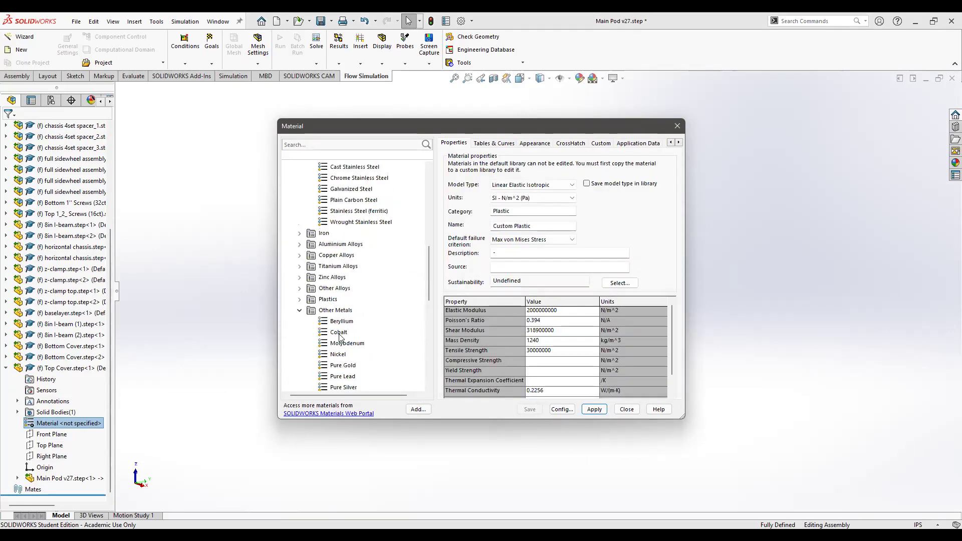
# Step: Apply the ABS material from the Plastics category to the Top Cover component
pyautogui.click(300, 299)
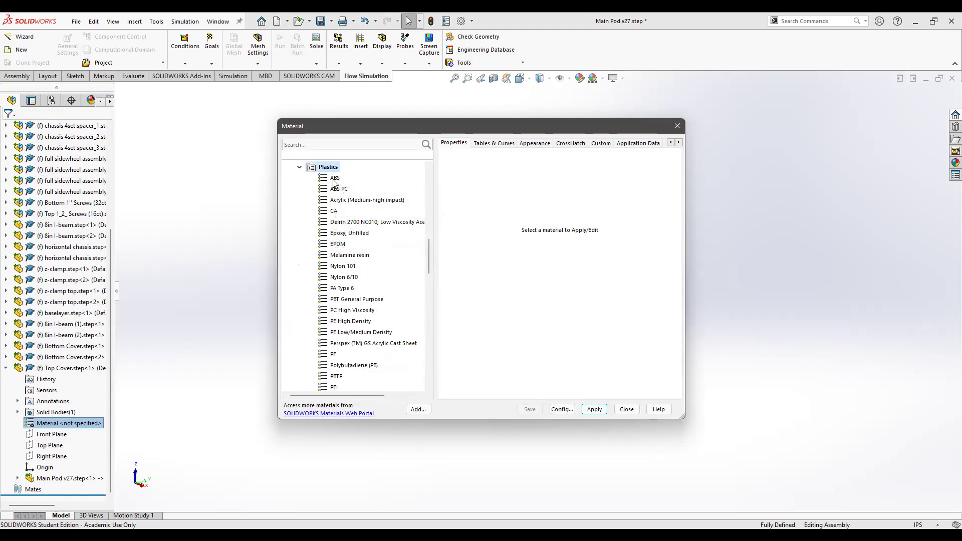
pyautogui.scroll(-1, 359, 270)
pyautogui.scroll(2, 359, 269)
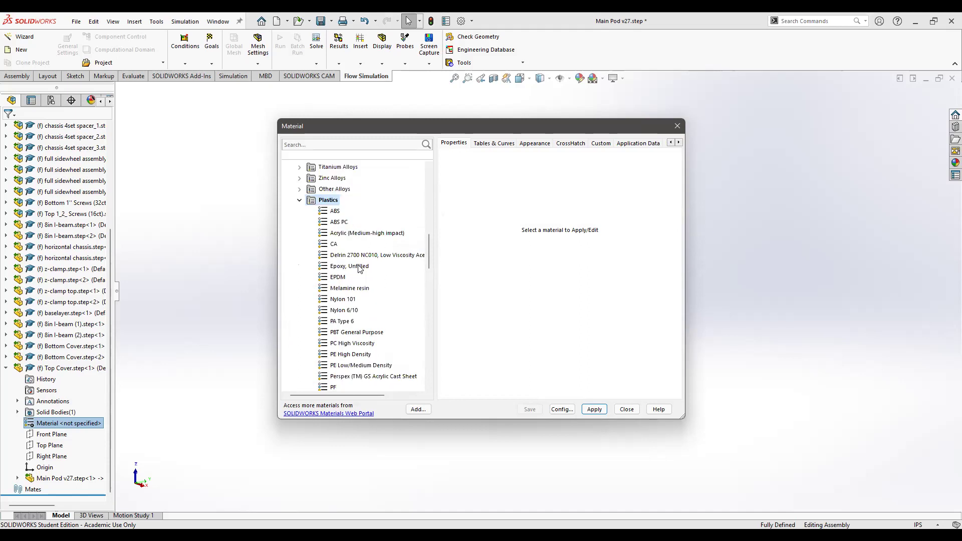
pyautogui.click(337, 210)
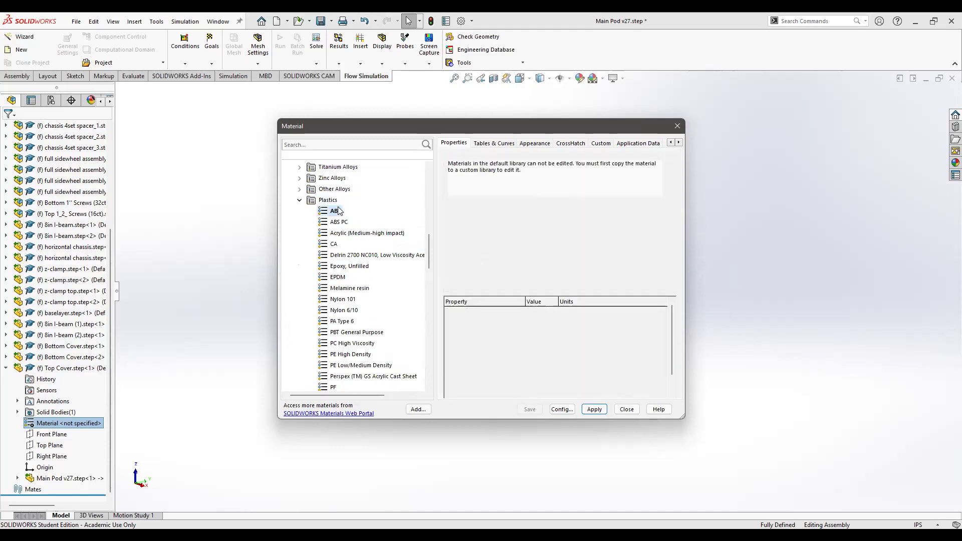
pyautogui.click(594, 410)
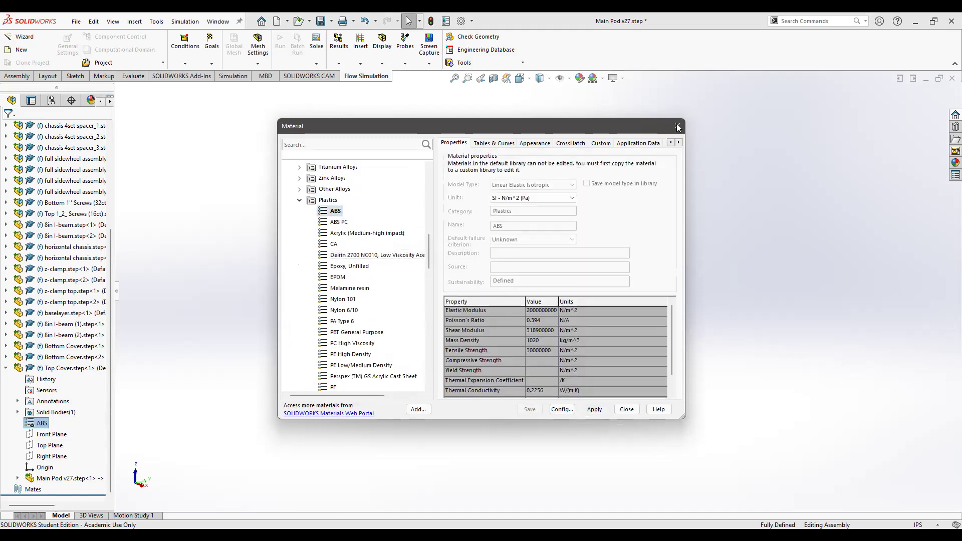
pyautogui.click(677, 126)
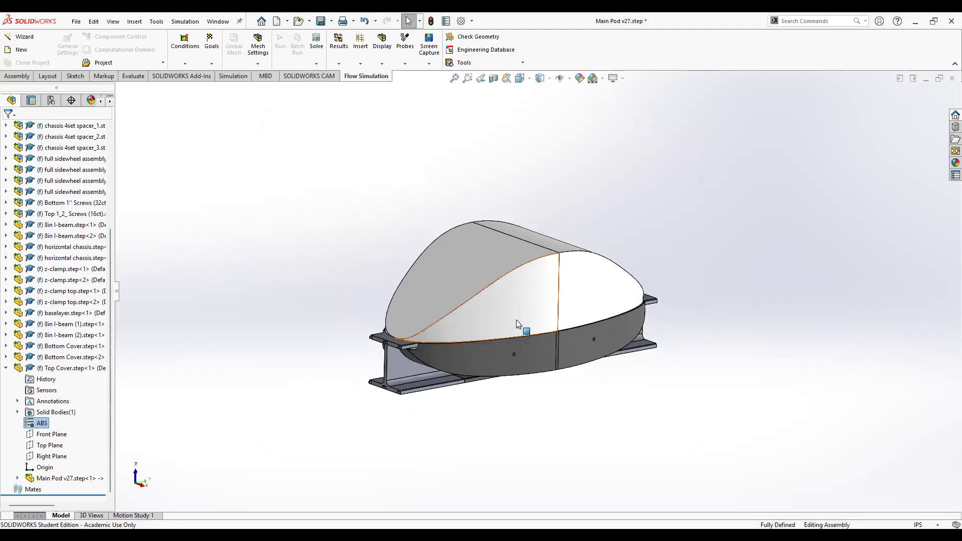
# Step: Expand the Main Pod v27 feature under the Top Cover component to view its solid bodies folder
pyautogui.scroll(-1, 517, 323)
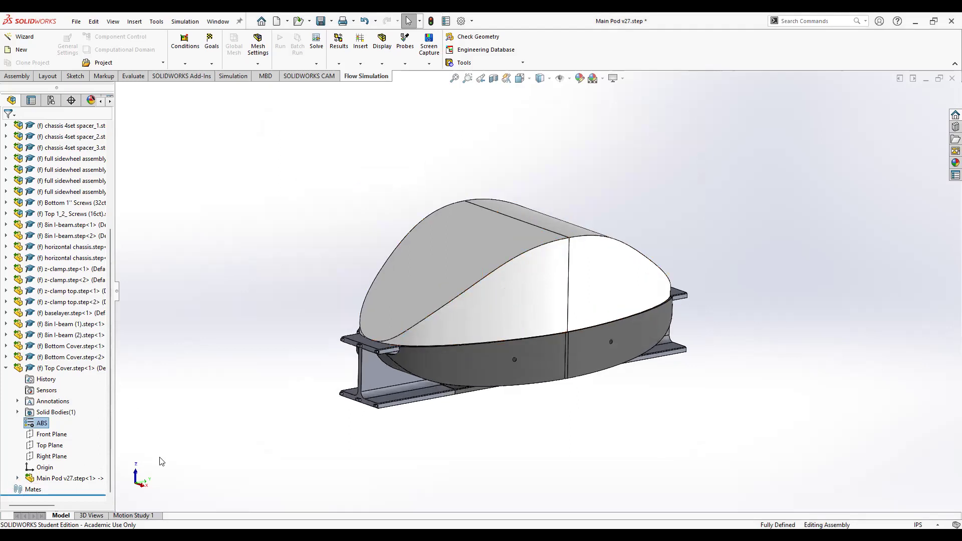
pyautogui.click(17, 478)
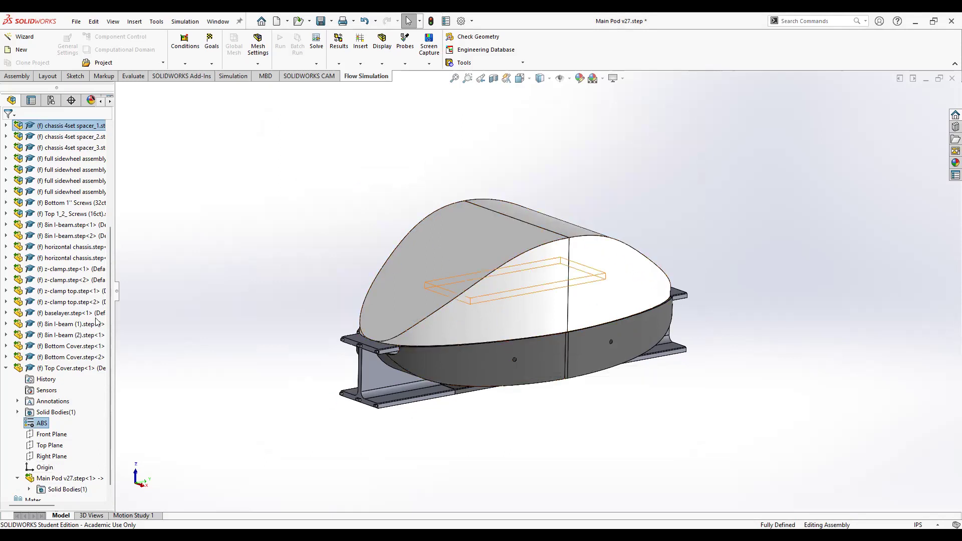
pyautogui.scroll(-1, 49, 492)
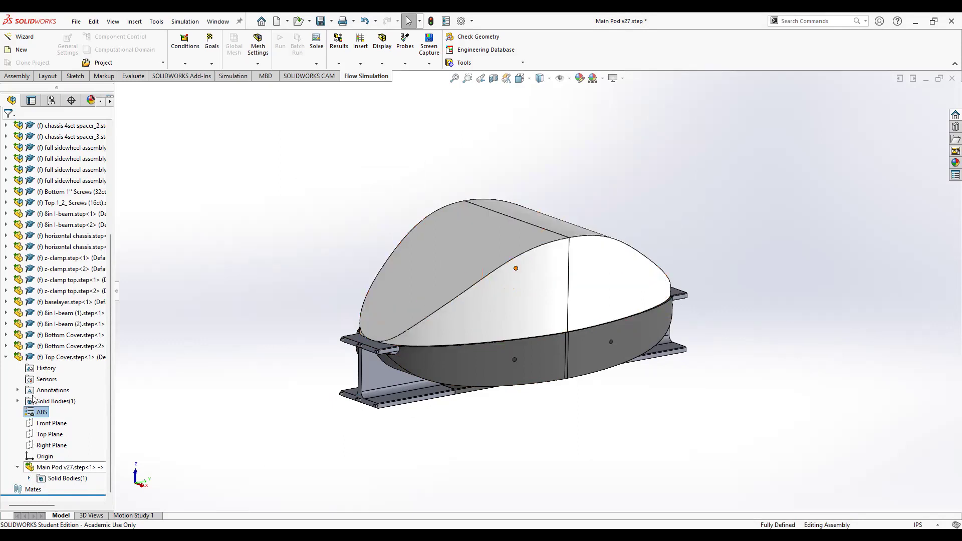
# Step: Apply the ABS material from the Plastics category to the second Bottom Cover component
pyautogui.click(5, 347)
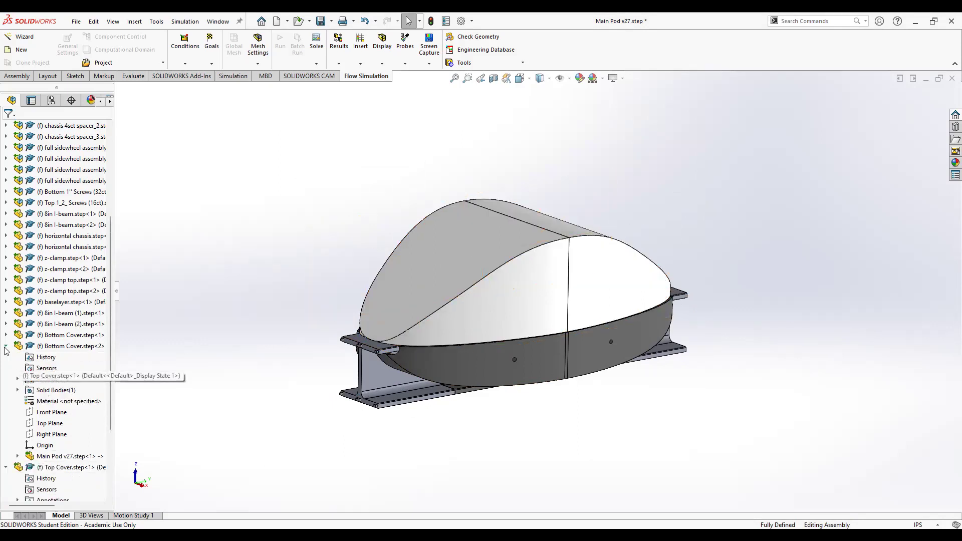
pyautogui.rightClick(55, 403)
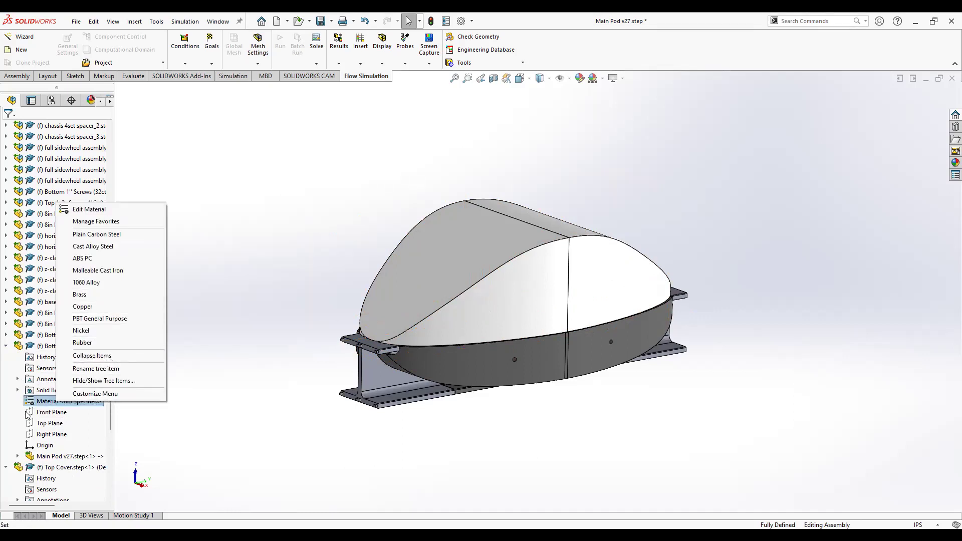
pyautogui.click(101, 213)
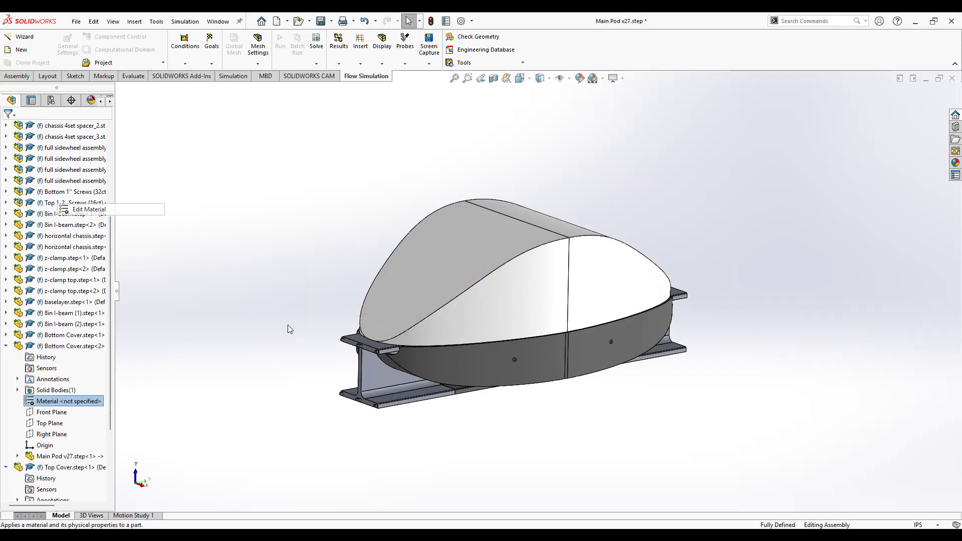
pyautogui.scroll(-1, 364, 217)
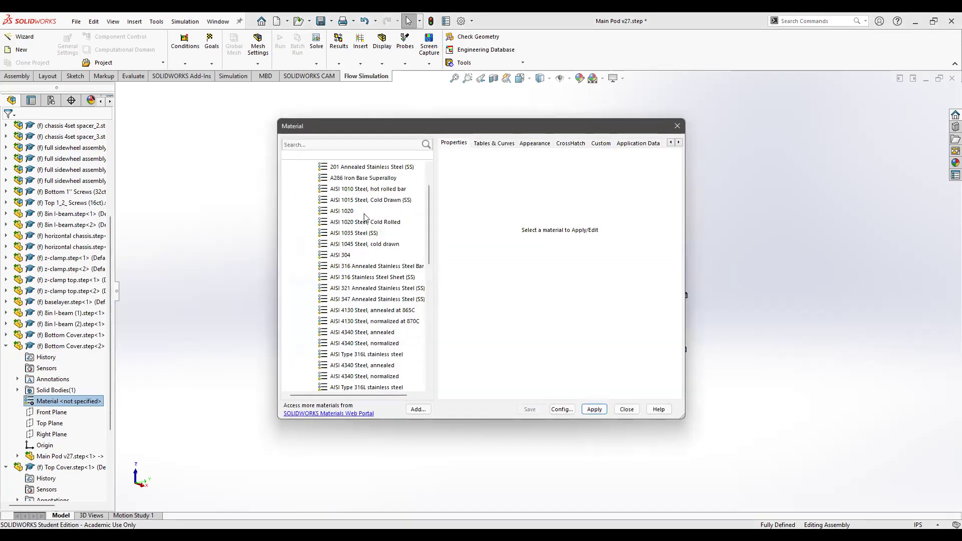
pyautogui.scroll(-10, 365, 217)
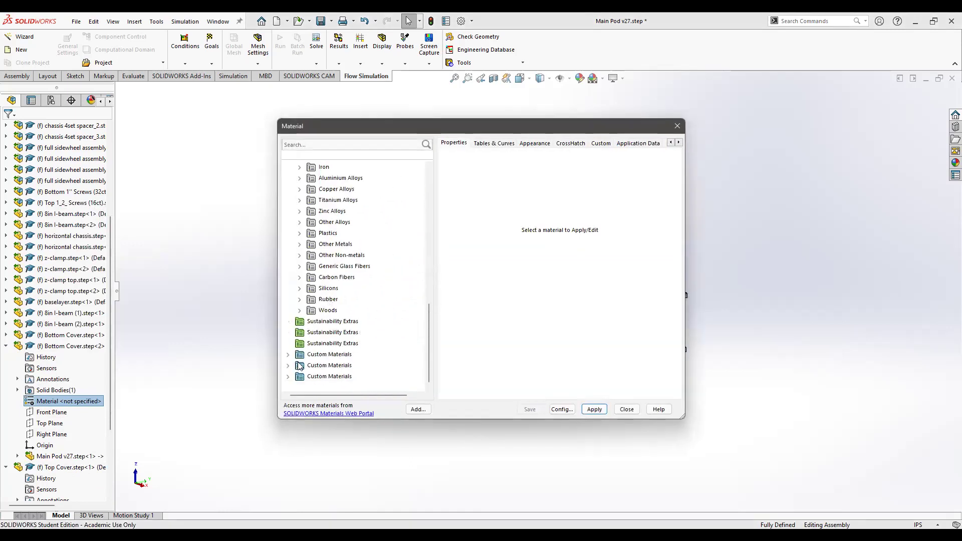
pyautogui.scroll(2, 308, 250)
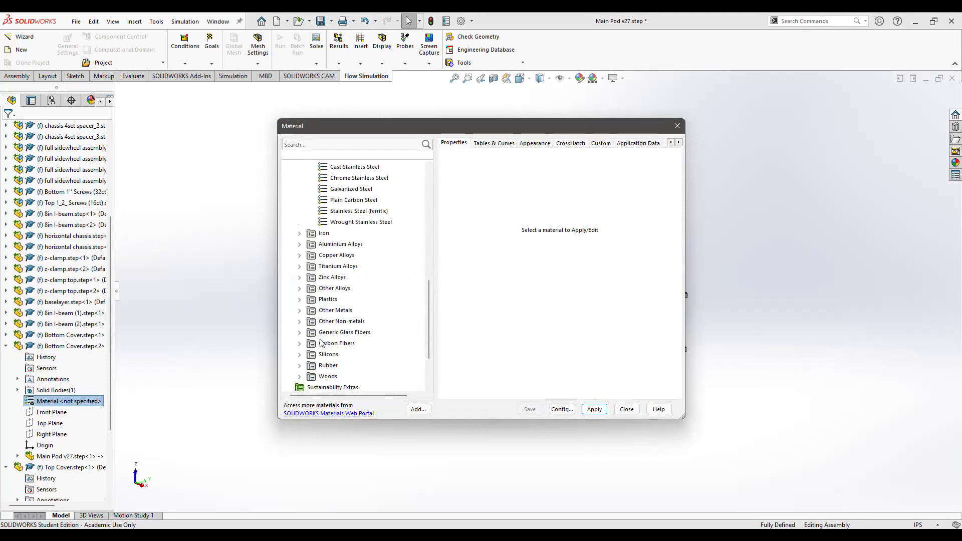
pyautogui.click(300, 300)
pyautogui.click(346, 179)
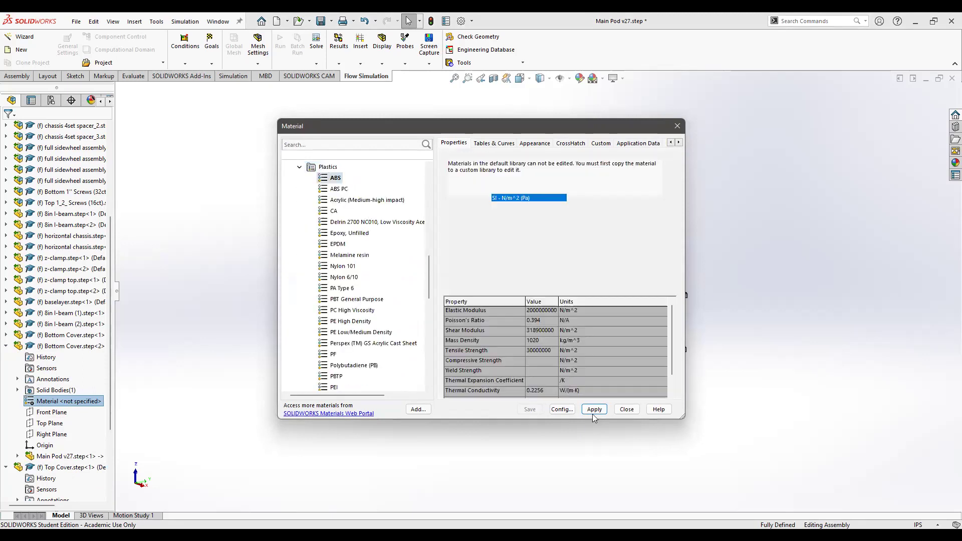
pyautogui.click(676, 127)
# Step: Inspect the pod's underside and I-beams, and collapse the expanded Top Cover and second Bottom Cover components in the feature tree
pyautogui.moveTo(451, 466); pyautogui.dragTo(426, 448, button='middle')
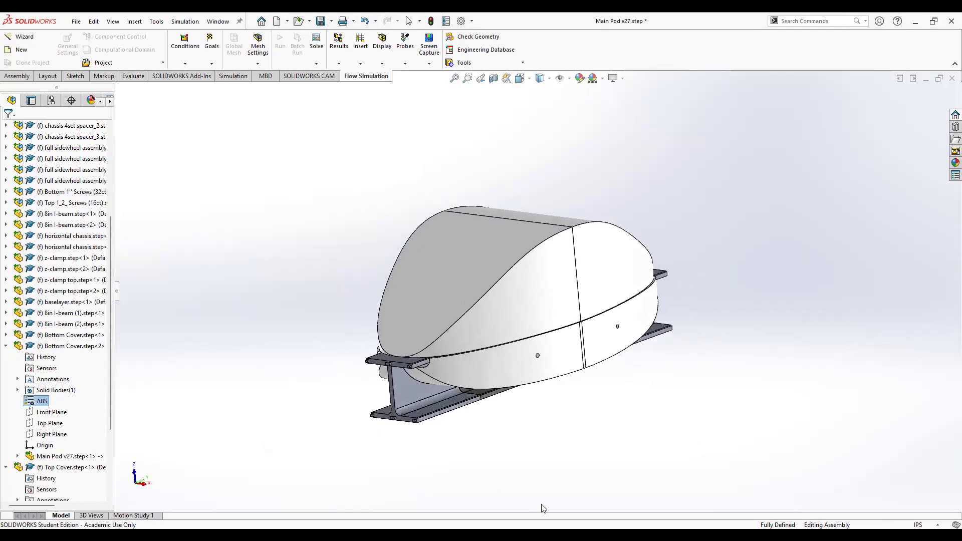
pyautogui.moveTo(543, 454); pyautogui.dragTo(494, 370, button='middle')
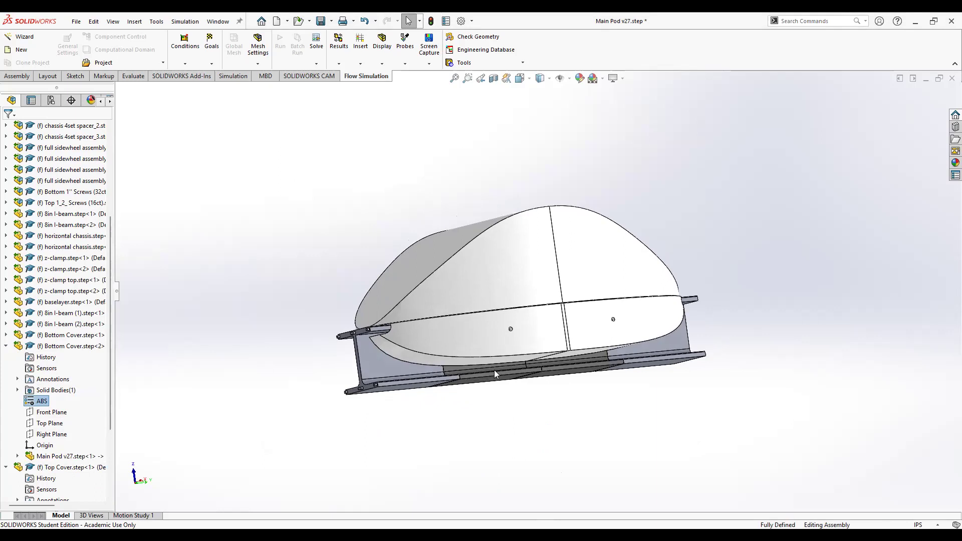
pyautogui.scroll(-2, 486, 382)
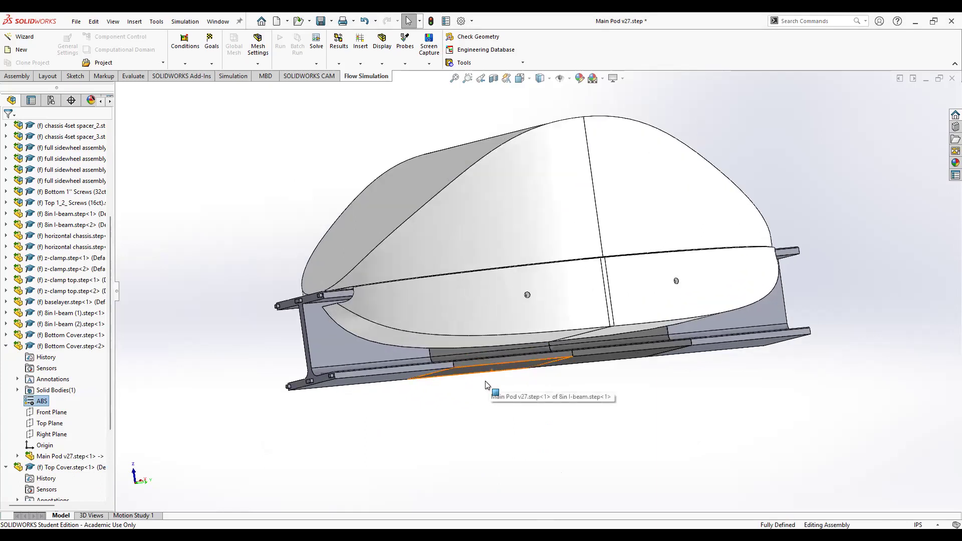
pyautogui.scroll(-3, 485, 381)
pyautogui.scroll(1, 511, 381)
pyautogui.scroll(3, 531, 315)
pyautogui.scroll(-2, 551, 293)
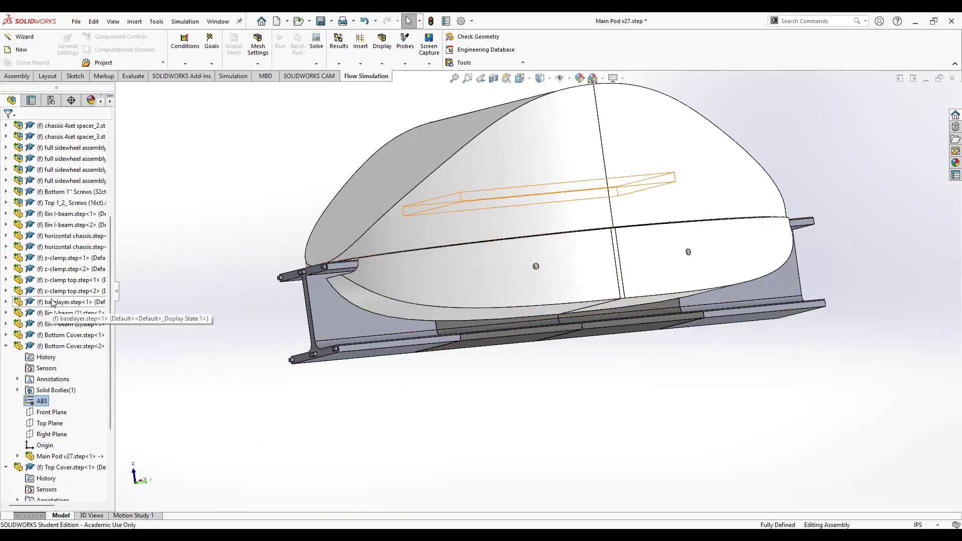
pyautogui.scroll(-3, 40, 321)
pyautogui.click(6, 359)
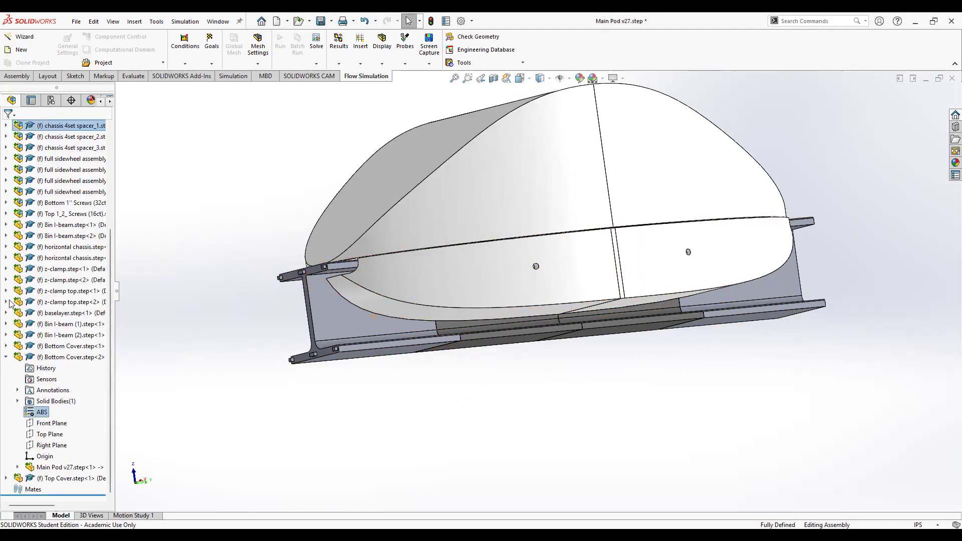
pyautogui.click(6, 359)
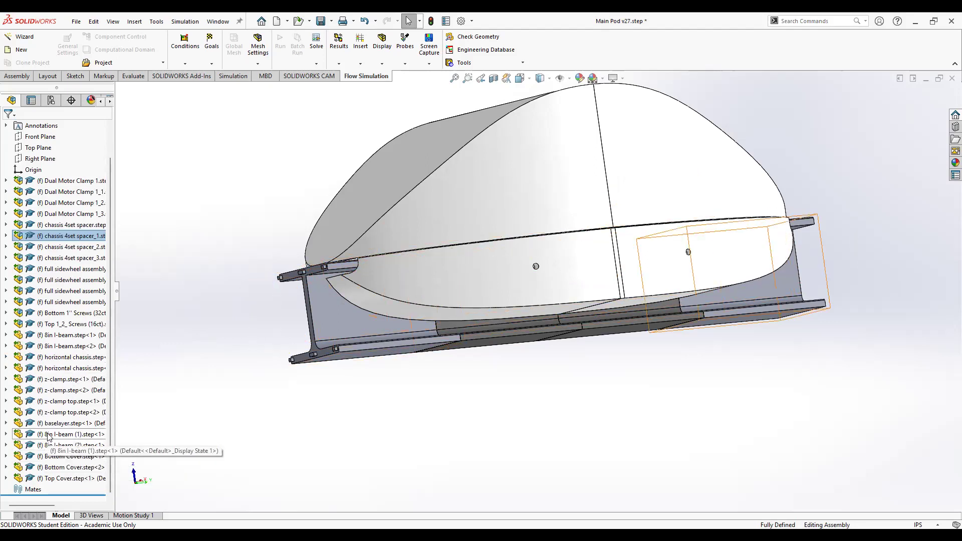
# Step: Apply the 1060 Alloy material from the Aluminium Alloys category to the first 8in I-beam component
pyautogui.doubleClick(50, 336)
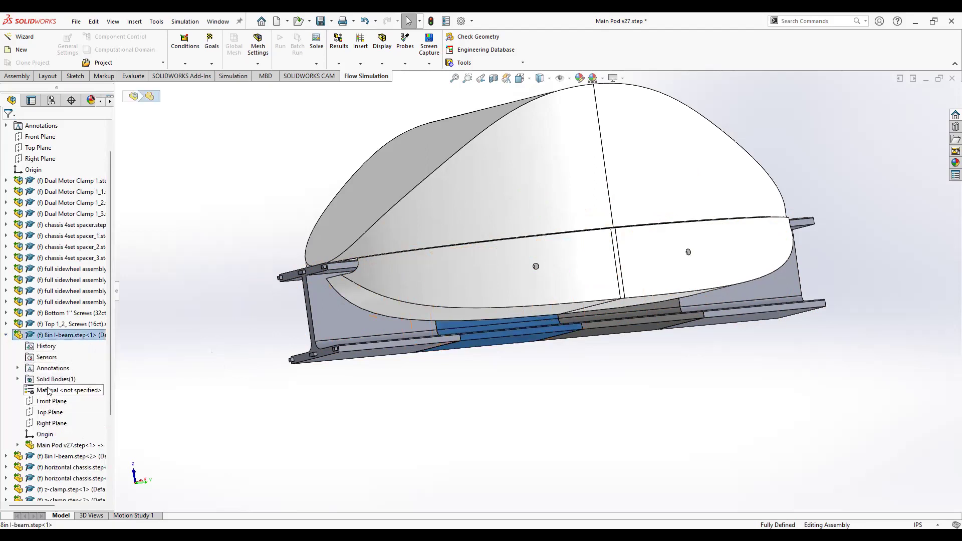
pyautogui.click(49, 391)
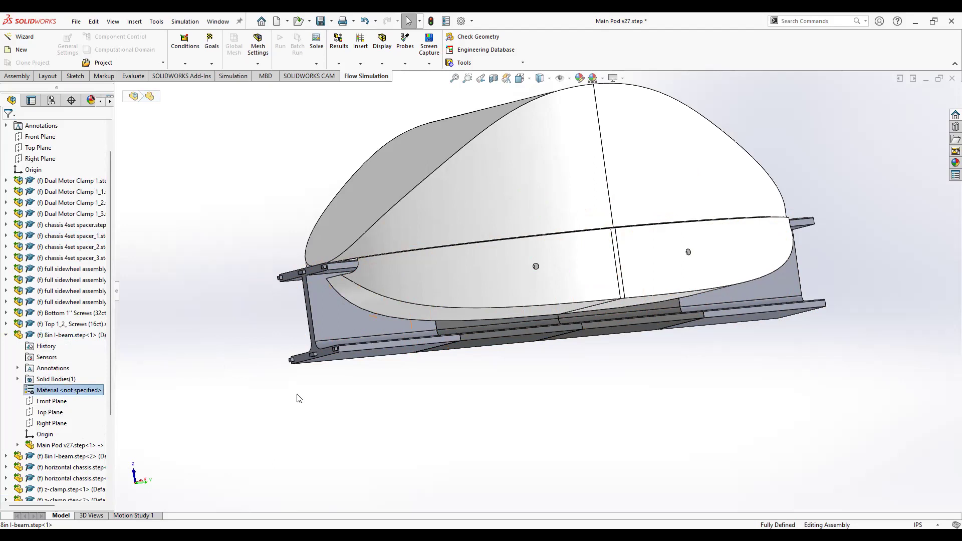
pyautogui.rightClick(73, 392)
pyautogui.click(125, 195)
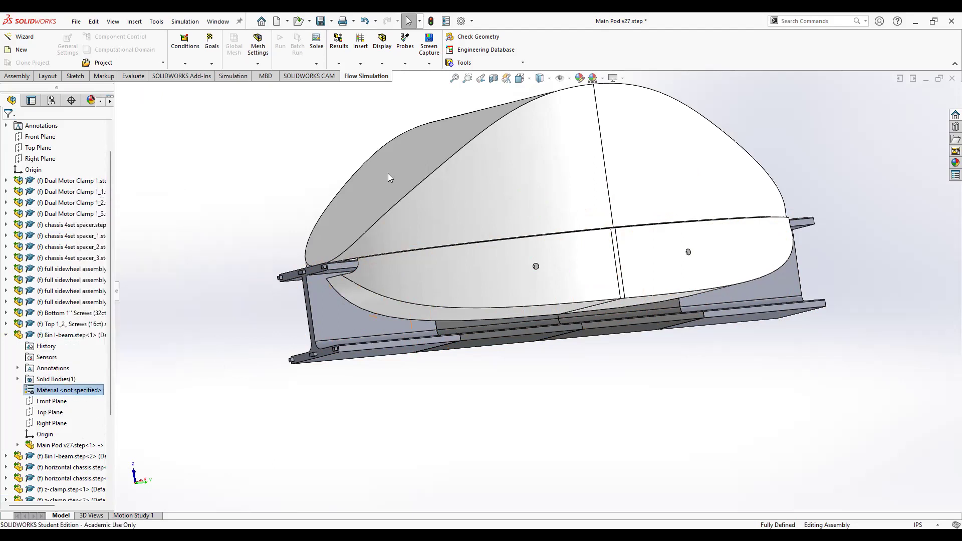
pyautogui.scroll(-9, 358, 271)
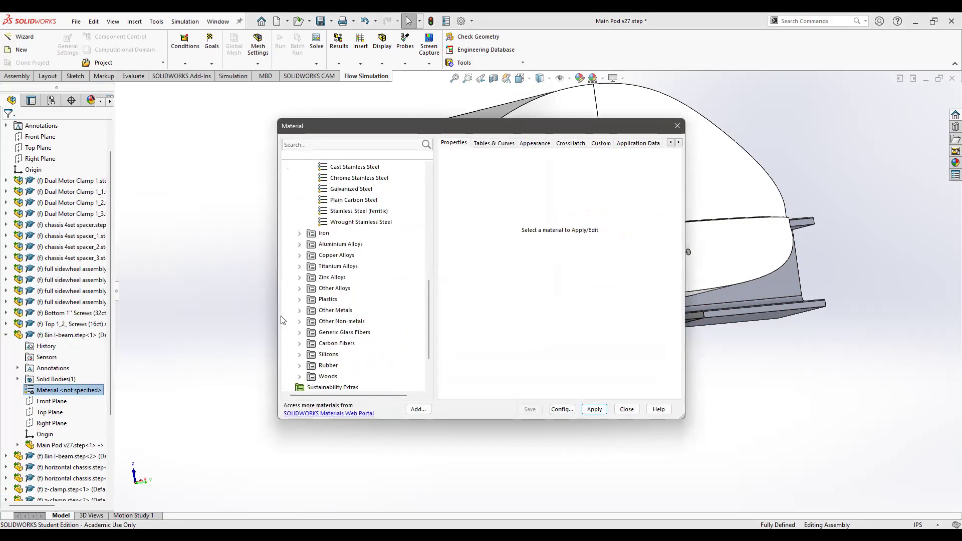
pyautogui.click(299, 244)
pyautogui.click(342, 180)
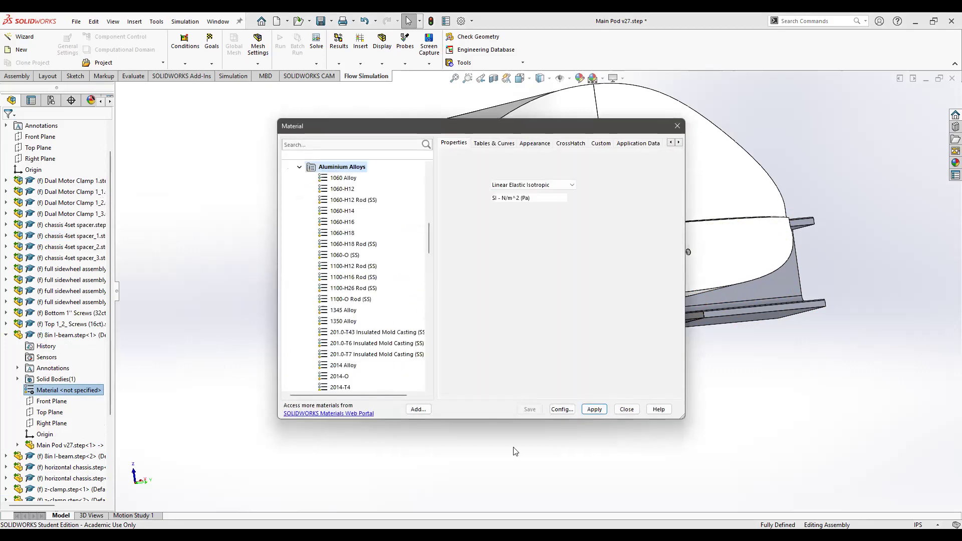
pyautogui.click(596, 414)
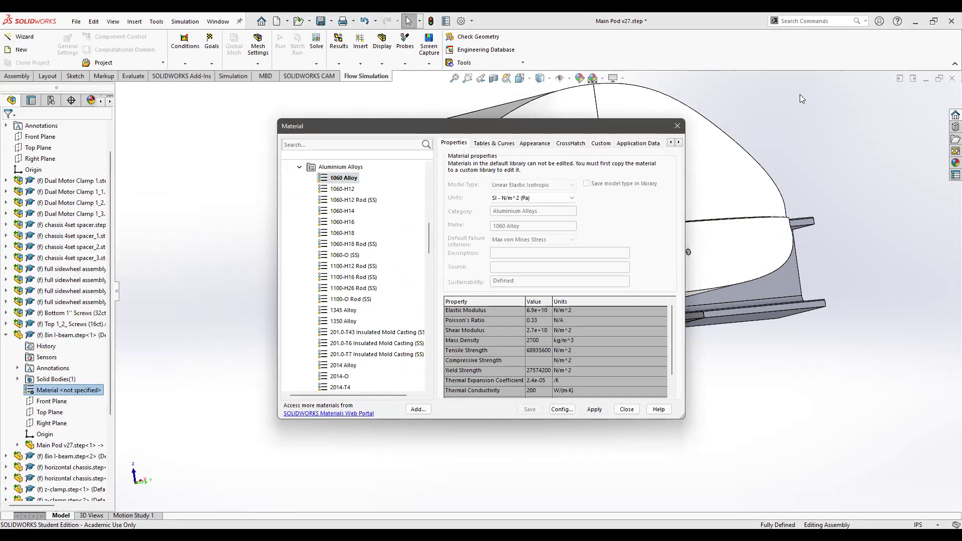
pyautogui.click(678, 129)
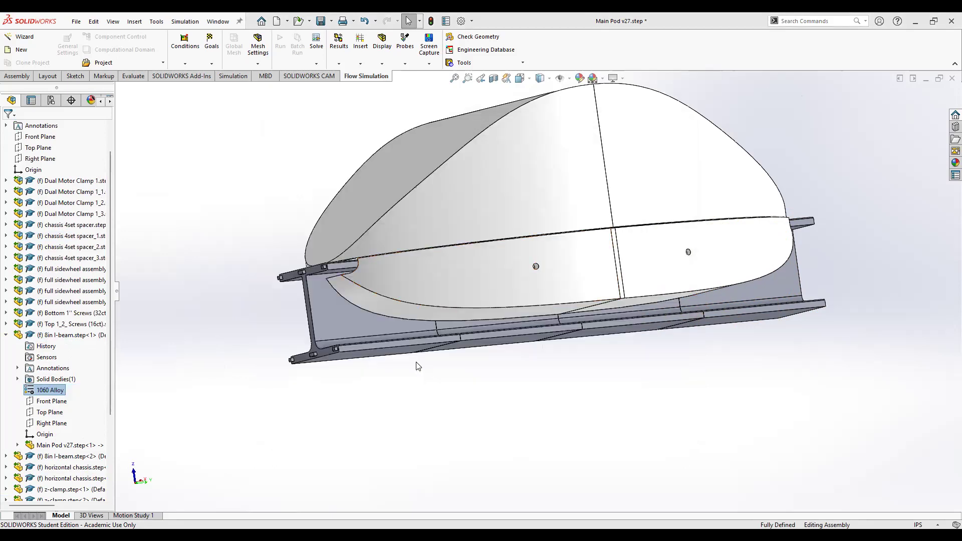
# Step: Enable the PhotoView 360 add-in and bring up its render tools
pyautogui.moveTo(451, 369); pyautogui.dragTo(486, 414, button='middle')
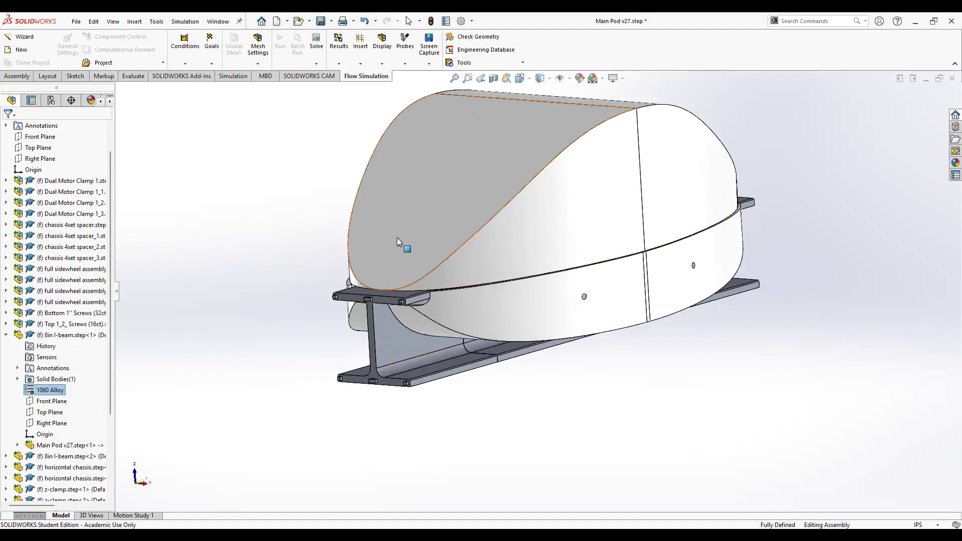
pyautogui.scroll(4, 537, 216)
pyautogui.scroll(-2, 568, 198)
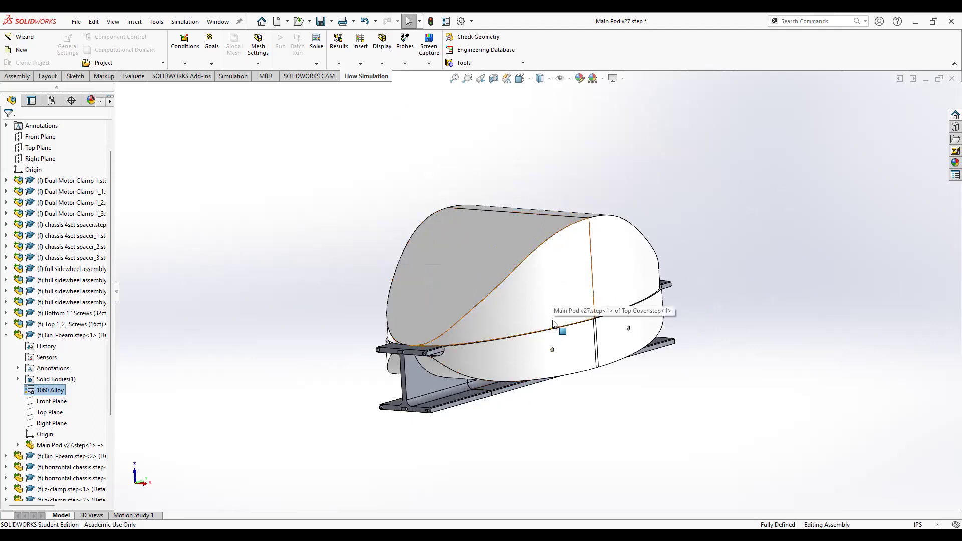
pyautogui.scroll(-1, 526, 339)
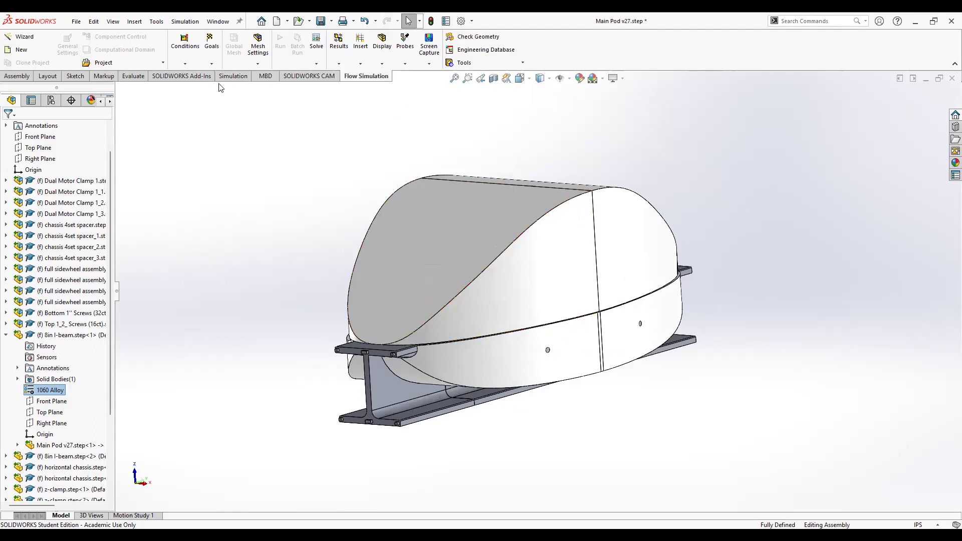
pyautogui.click(170, 77)
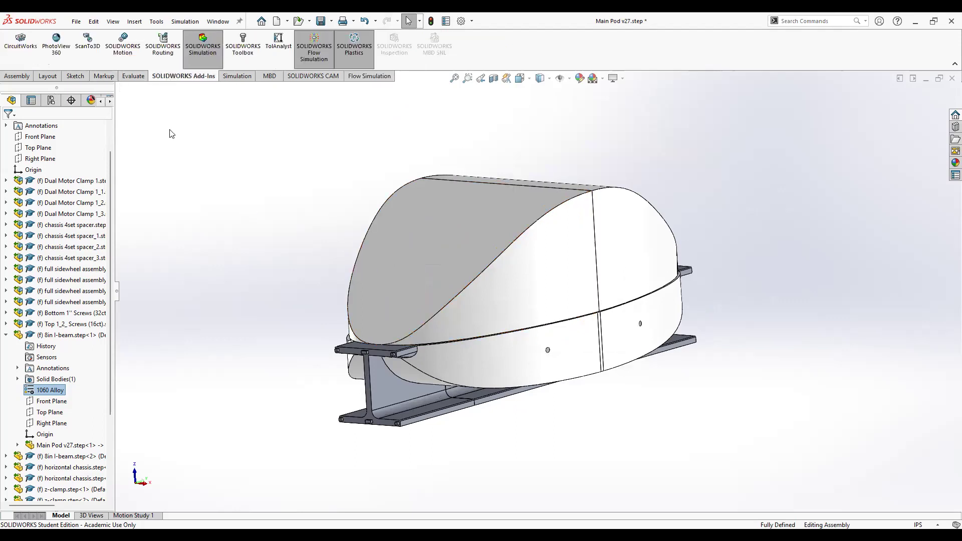
pyautogui.click(58, 52)
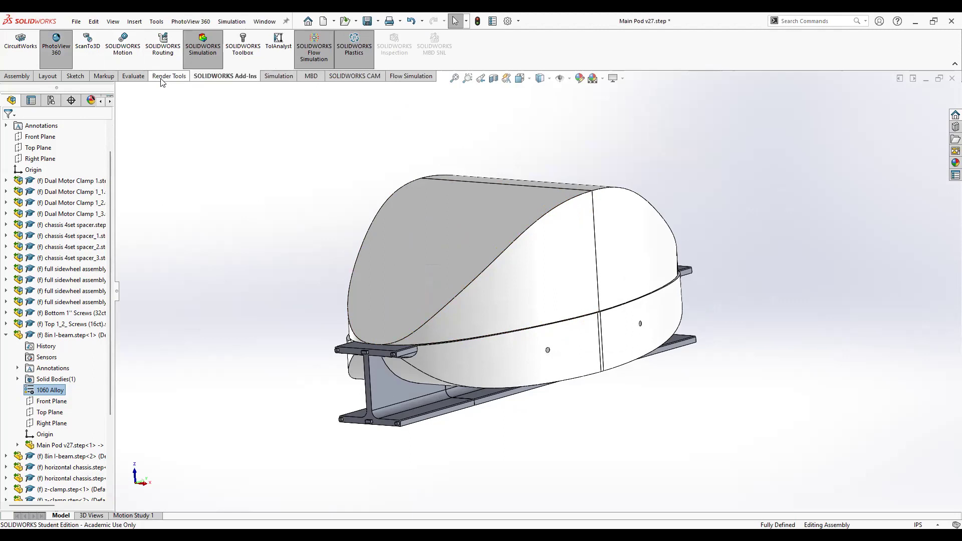
pyautogui.click(162, 77)
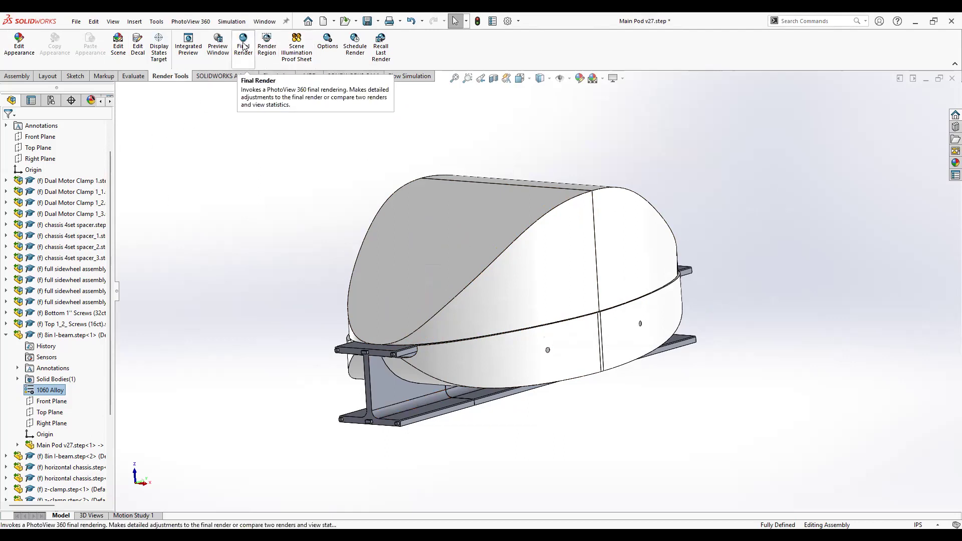
# Step: Run a final render of the assembly from the current view, continuing without a camera or perspective
pyautogui.scroll(2, 573, 395)
pyautogui.scroll(-2, 535, 292)
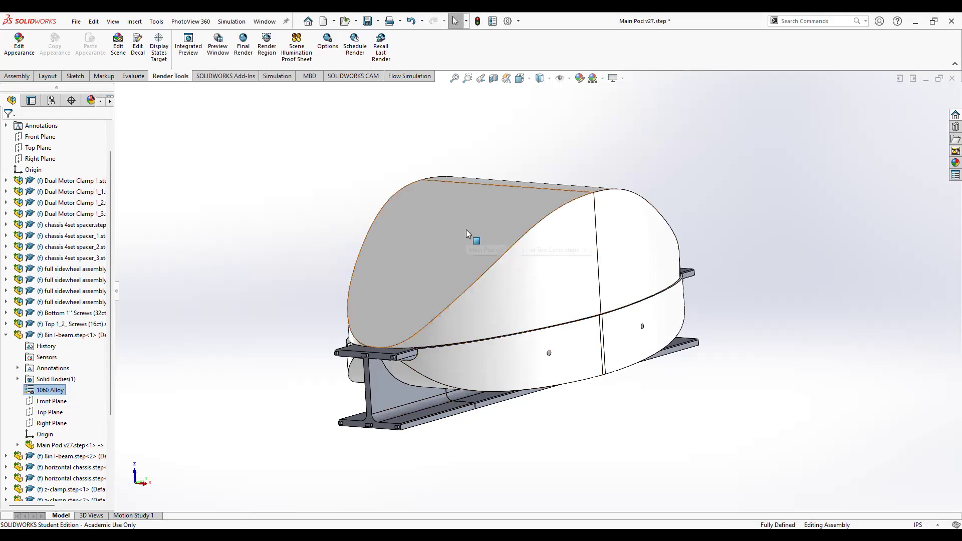
pyautogui.click(245, 49)
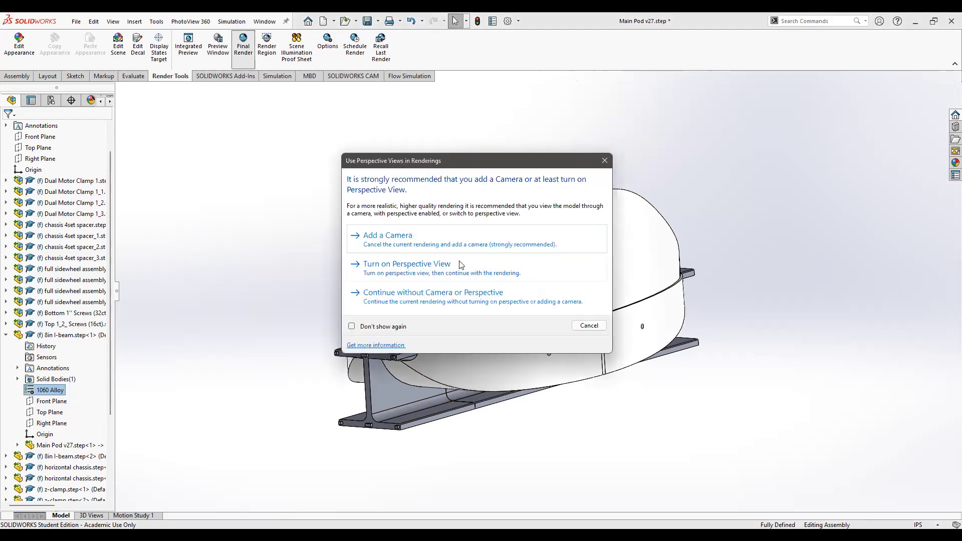
pyautogui.click(406, 300)
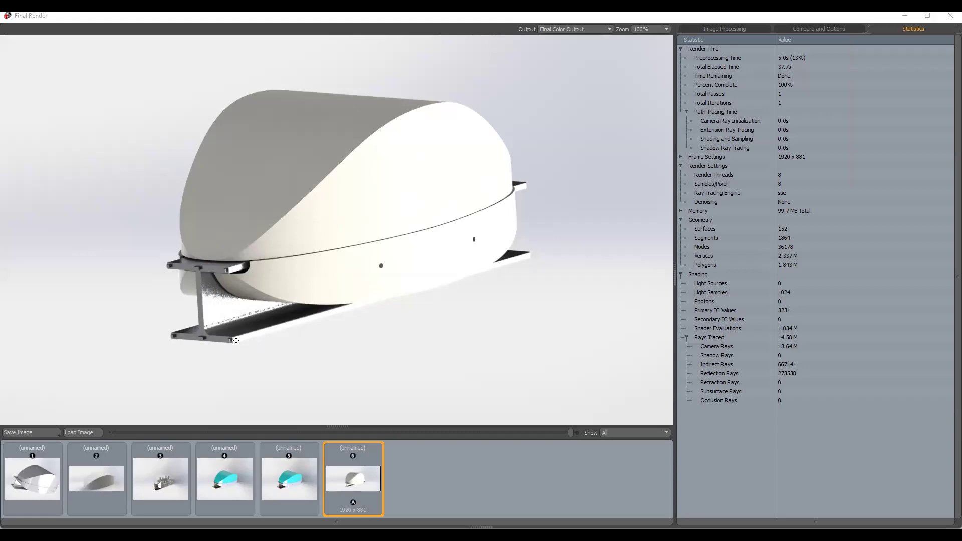
# Step: Compare the latest final render (6) with the earlier turquoise-cover render (5), examining both close up
pyautogui.scroll(3, 236, 340)
pyautogui.scroll(-3, 241, 332)
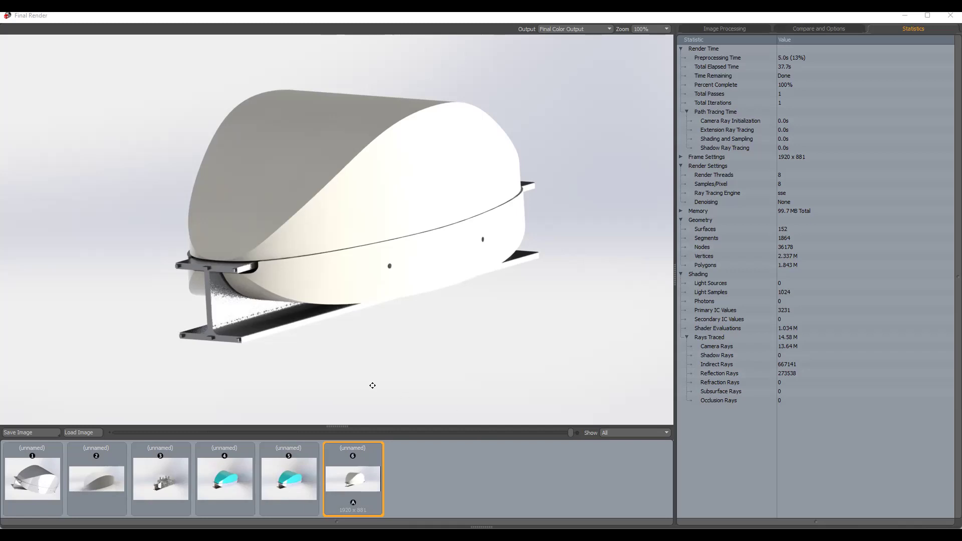
pyautogui.click(291, 495)
pyautogui.scroll(4, 317, 323)
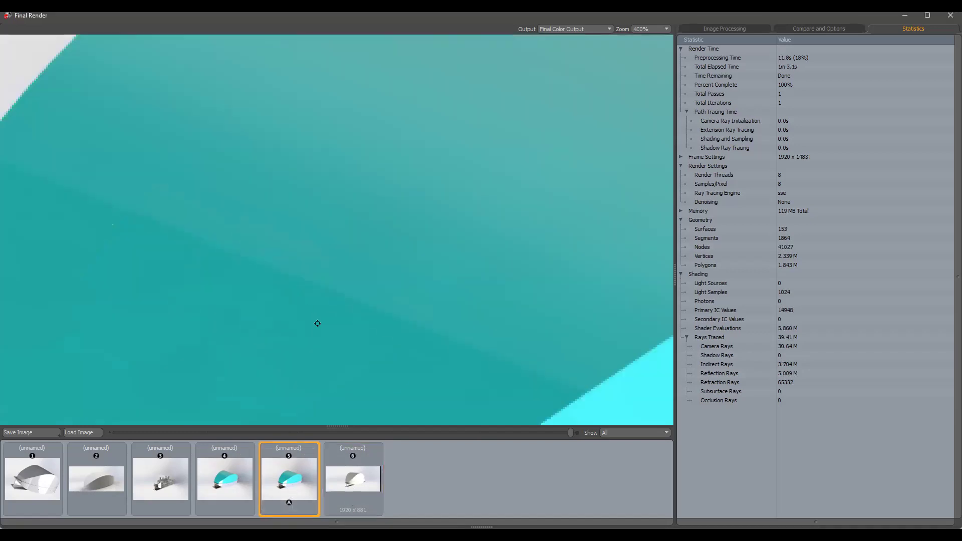
pyautogui.scroll(-4, 317, 323)
pyautogui.scroll(1, 309, 264)
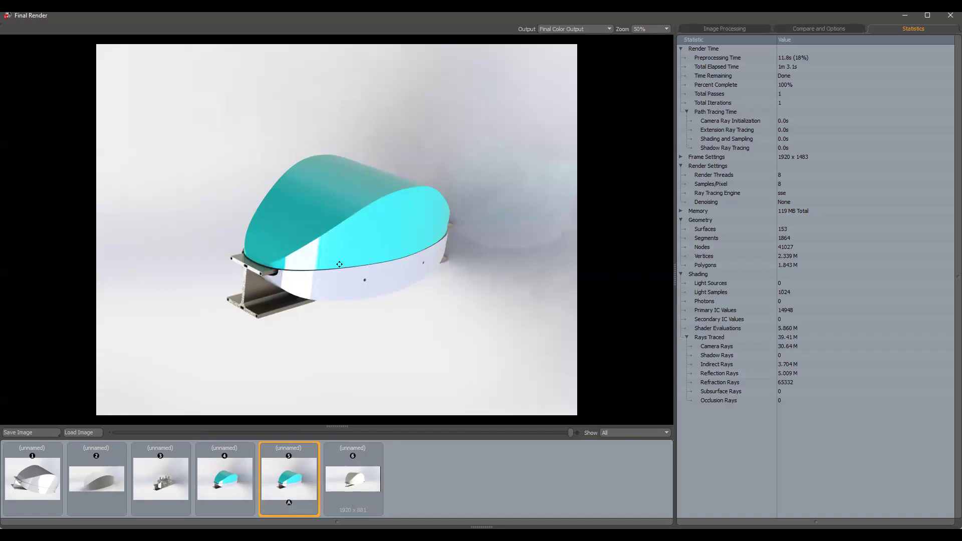
pyautogui.scroll(1, 339, 264)
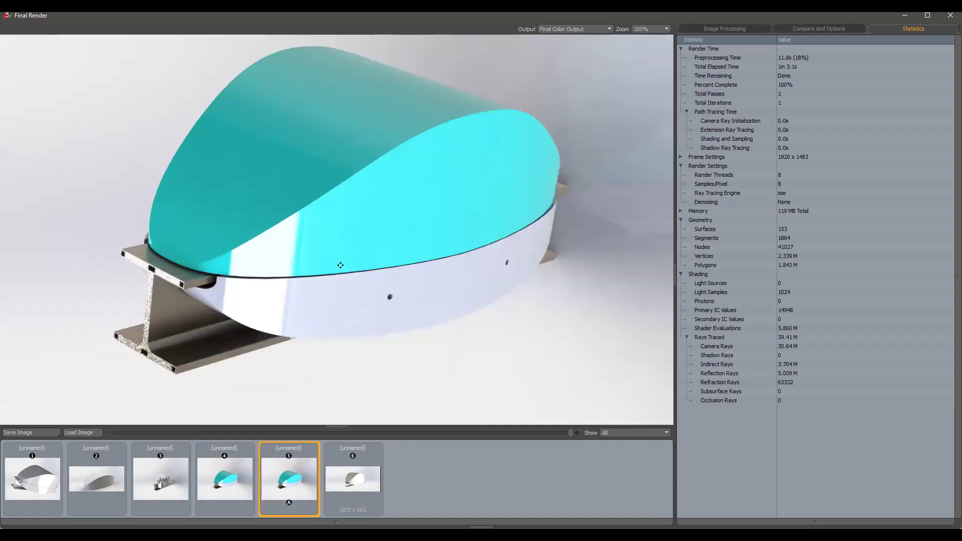
pyautogui.click(350, 478)
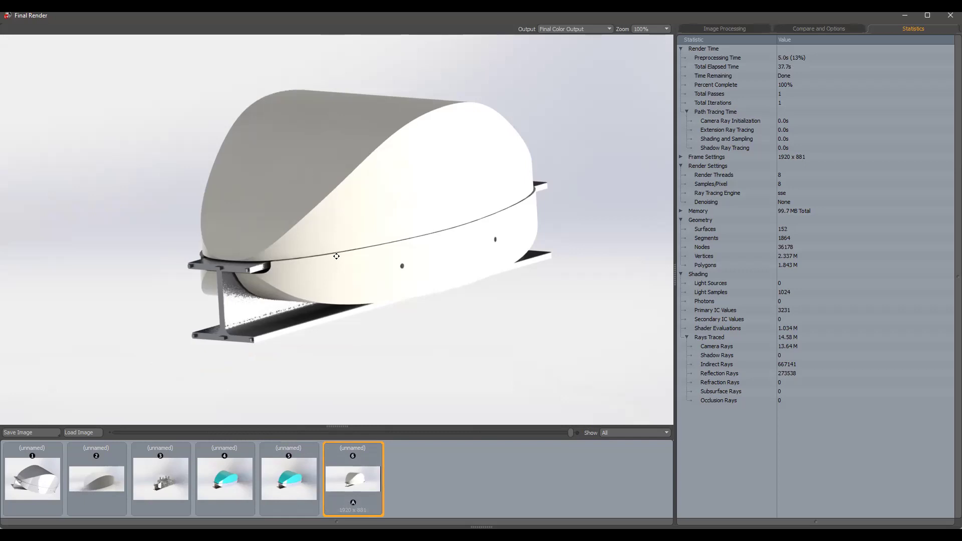
pyautogui.click(285, 478)
pyautogui.scroll(-1, 350, 366)
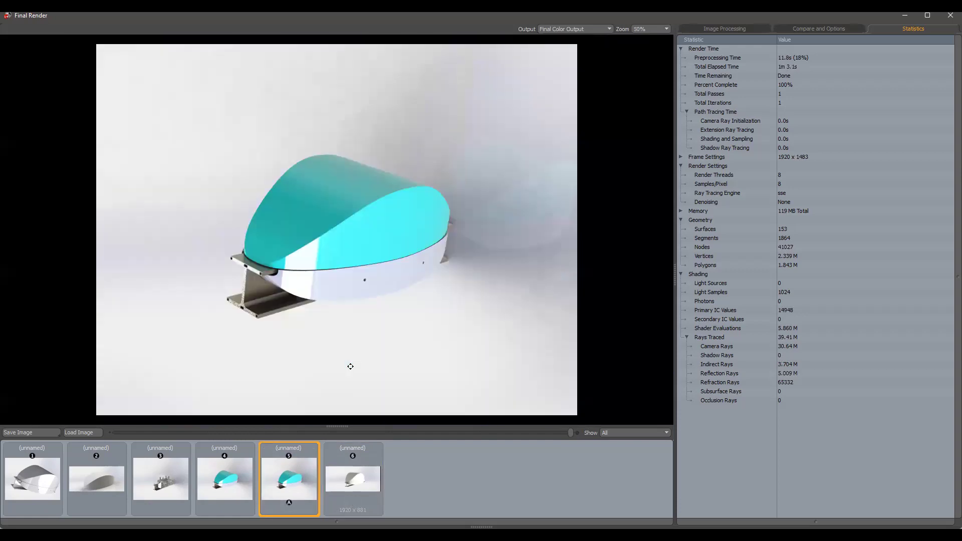
# Step: Examine the turquoise-cover render (5) close up, covering the cover, lower shell and I-beam end
pyautogui.scroll(1, 338, 295)
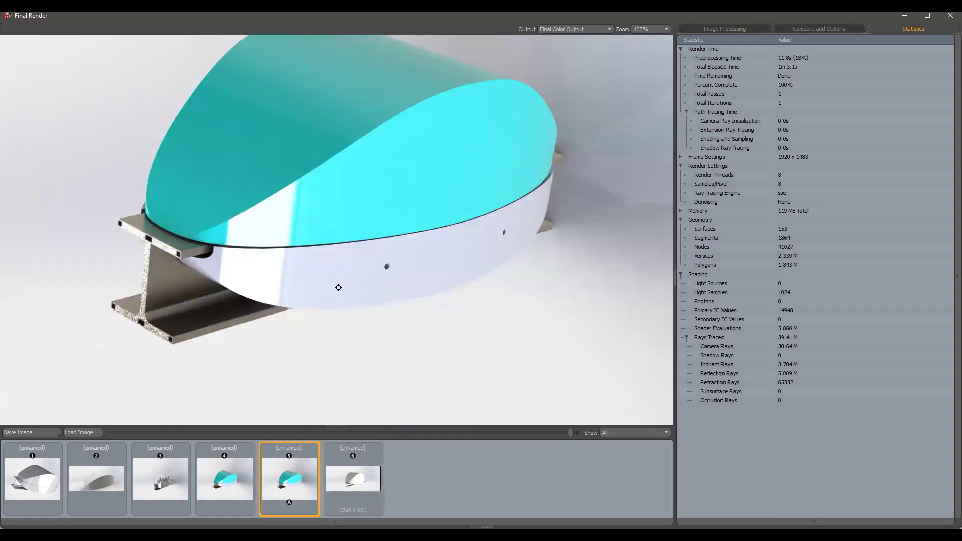
pyautogui.scroll(-1, 349, 254)
pyautogui.scroll(1, 353, 253)
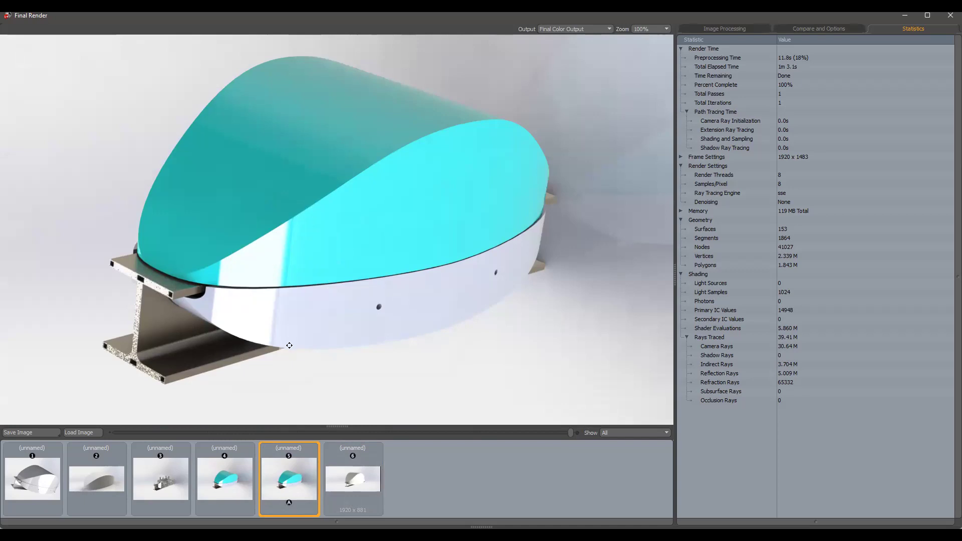
# Step: Bring up the transparent-cover render (3) and examine the pod's internal parts and I-beam at several magnifications
pyautogui.click(168, 476)
pyautogui.scroll(1, 388, 287)
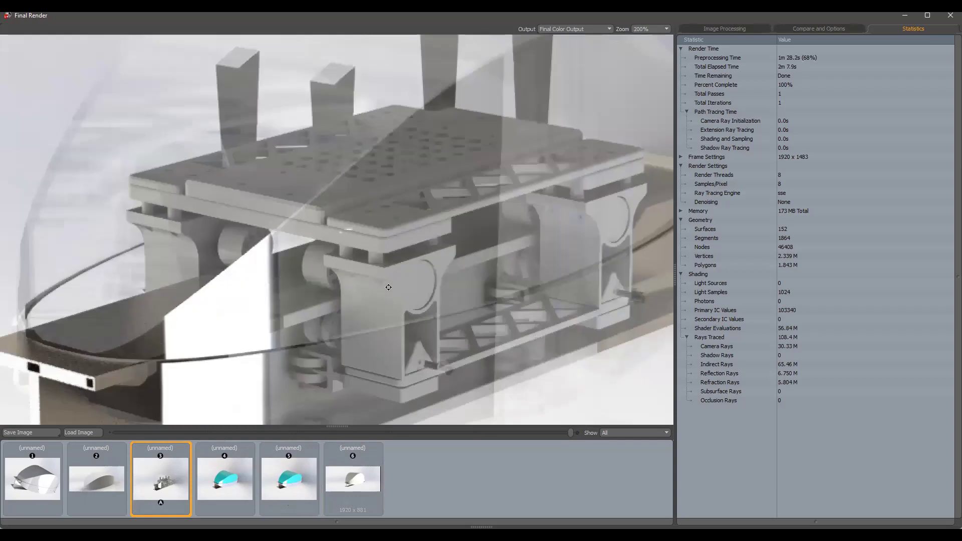
pyautogui.scroll(-2, 389, 288)
pyautogui.scroll(1, 390, 288)
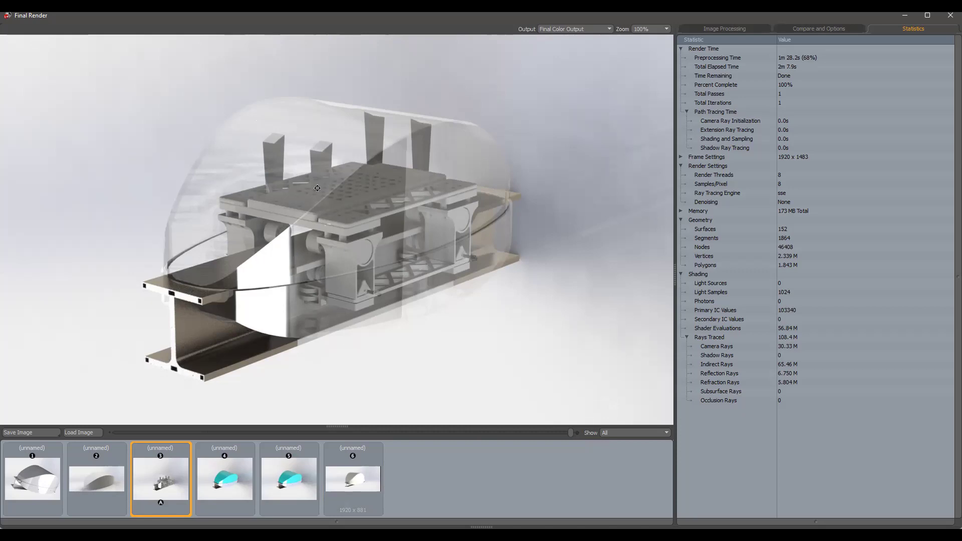
pyautogui.scroll(1, 347, 165)
pyautogui.scroll(-2, 346, 165)
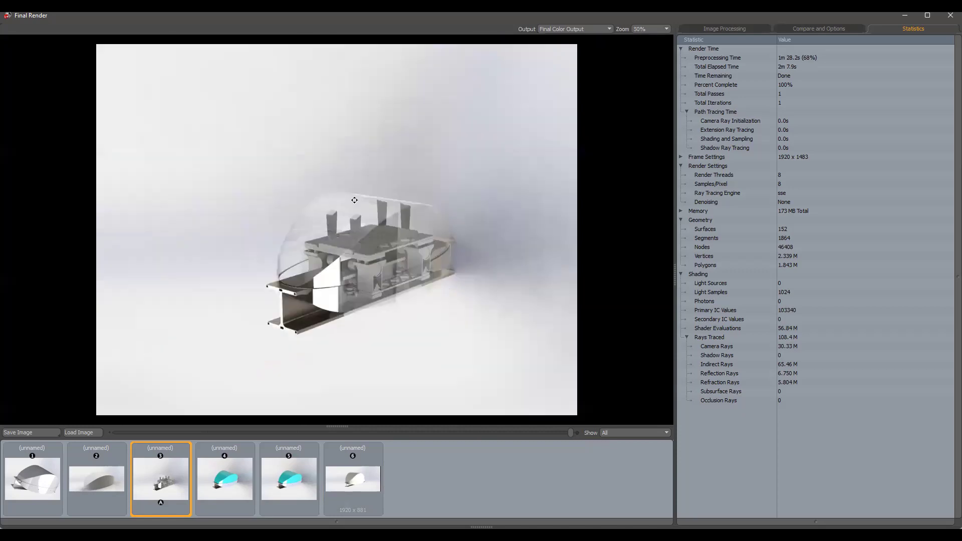
pyautogui.scroll(2, 391, 264)
pyautogui.scroll(-1, 391, 264)
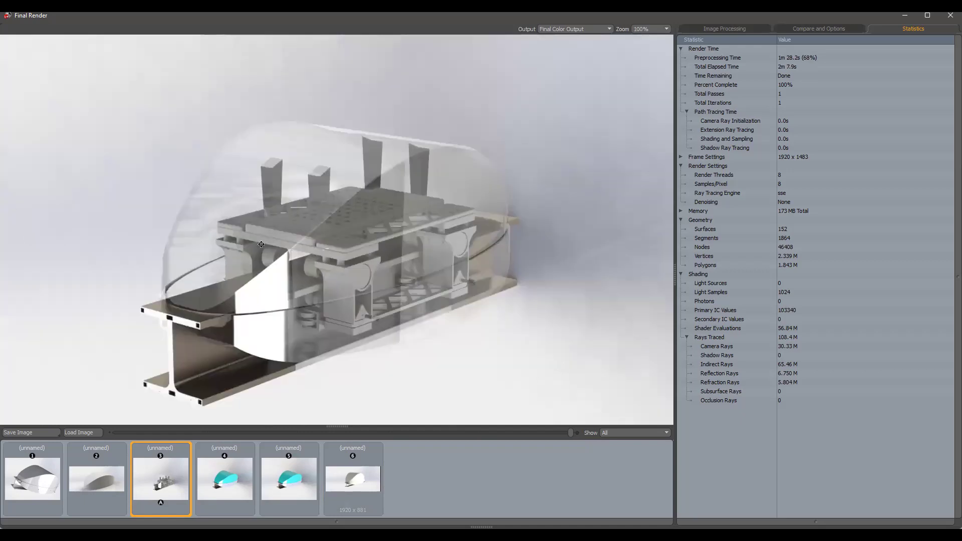
# Step: View the plain shell render (2), and return to the transparent-cover render (3) to inspect its cover and internal plate
pyautogui.click(103, 489)
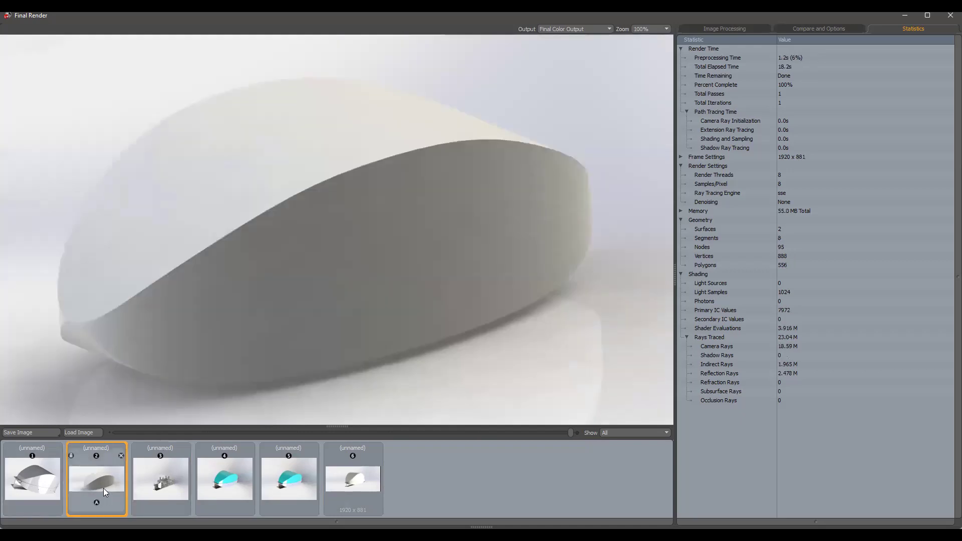
pyautogui.click(171, 488)
pyautogui.scroll(3, 279, 359)
pyautogui.scroll(-1, 282, 362)
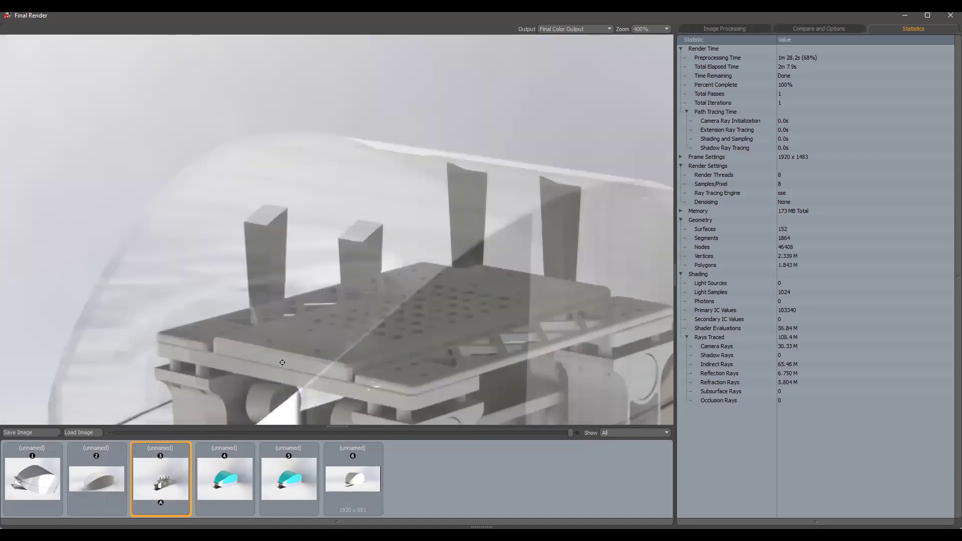
pyautogui.scroll(-2, 282, 362)
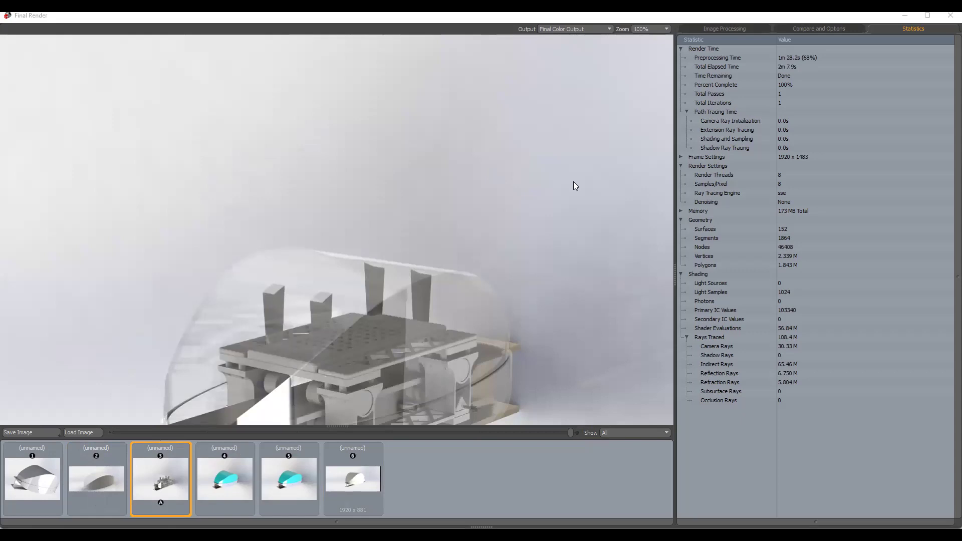
pyautogui.scroll(1, 355, 366)
pyautogui.scroll(-2, 354, 367)
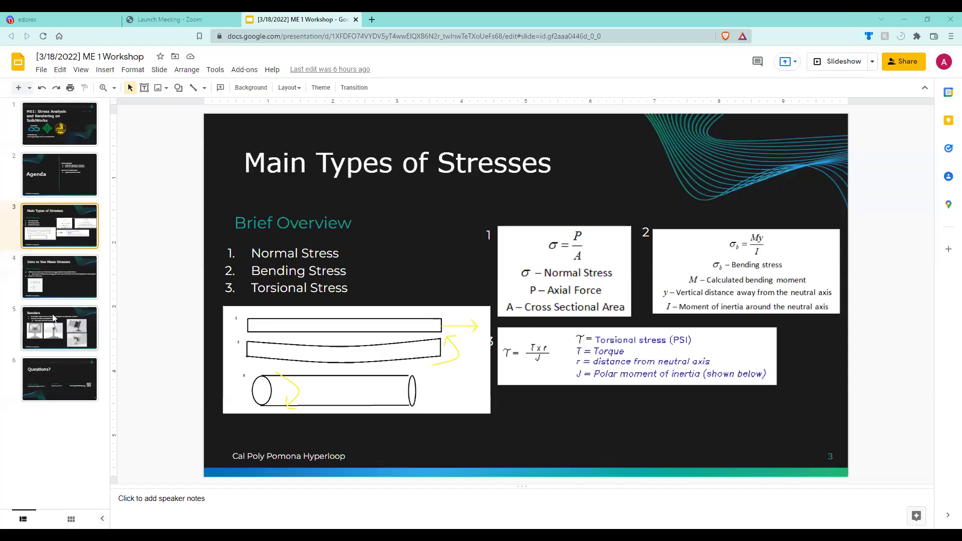
# Step: Switch to the ME 1 Workshop presentation in Google Slides and go through the Von Mises and Renders slides to the Questions slide
pyautogui.click(53, 317)
pyautogui.click(49, 283)
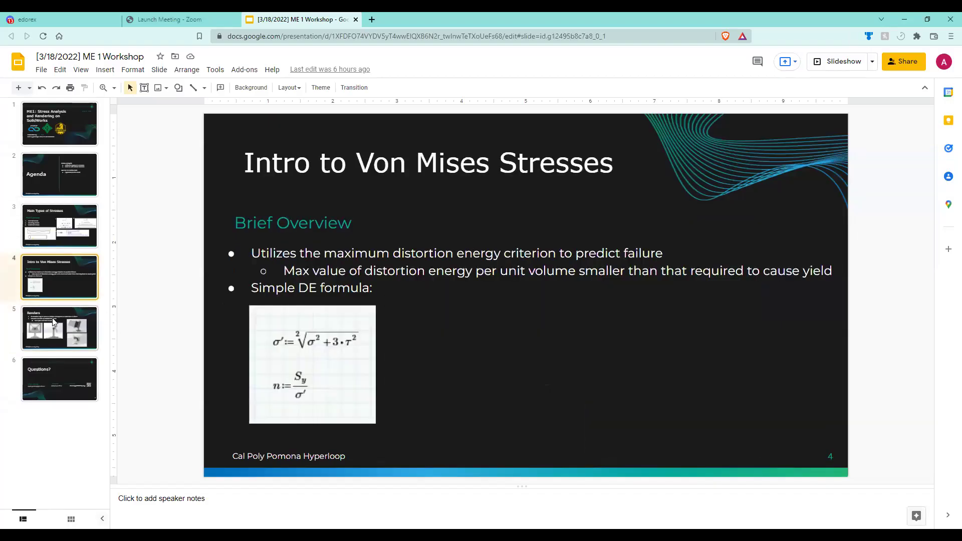
pyautogui.click(54, 320)
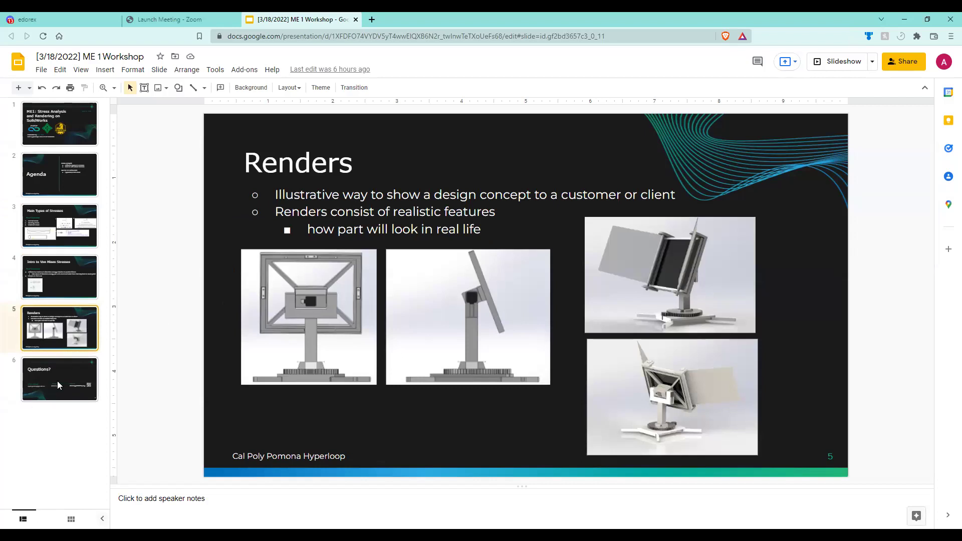
pyautogui.click(57, 381)
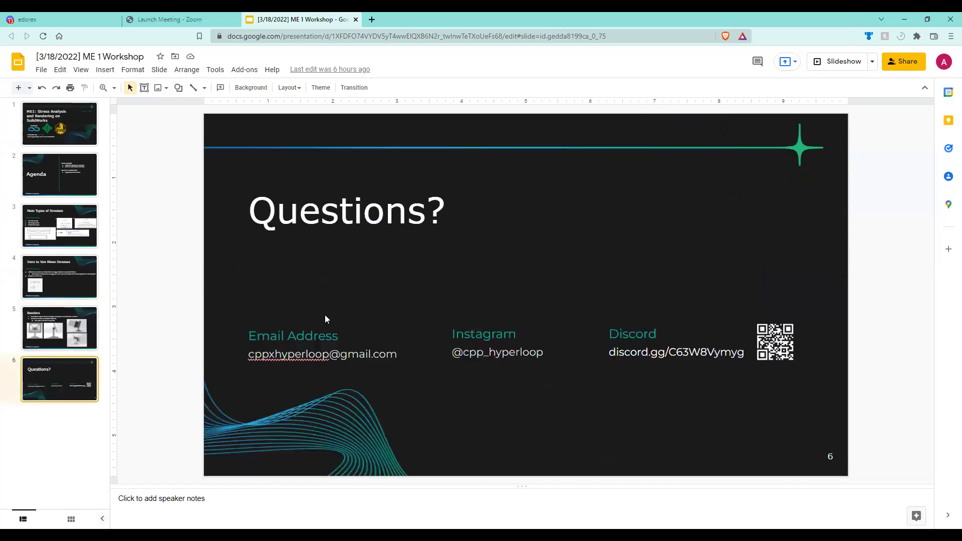